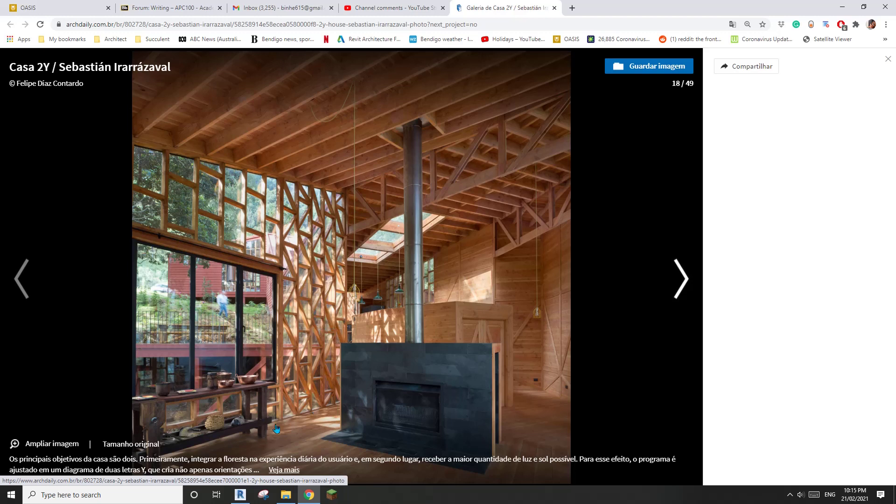
Open Snipping Tool, capture the timber lattice screen area of the photo, and enlarge the snip window slightly
left_click(264, 495)
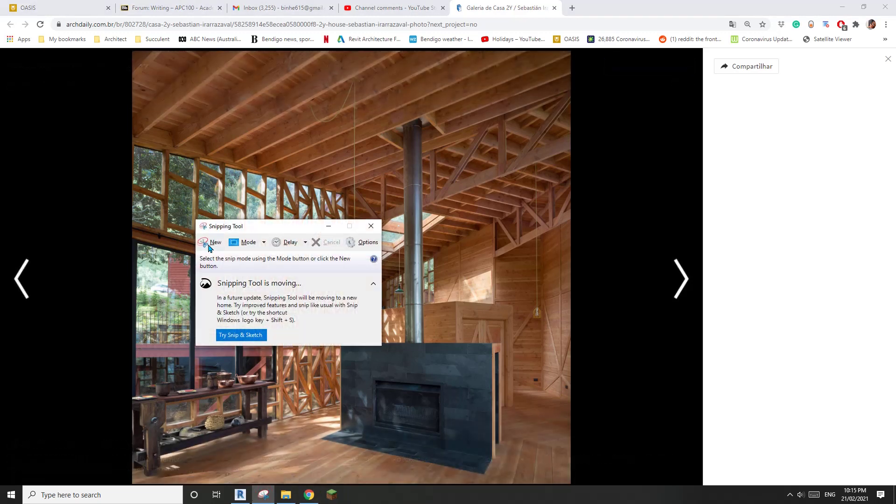
left_click(241, 246)
left_click_drag(229, 206, 419, 424)
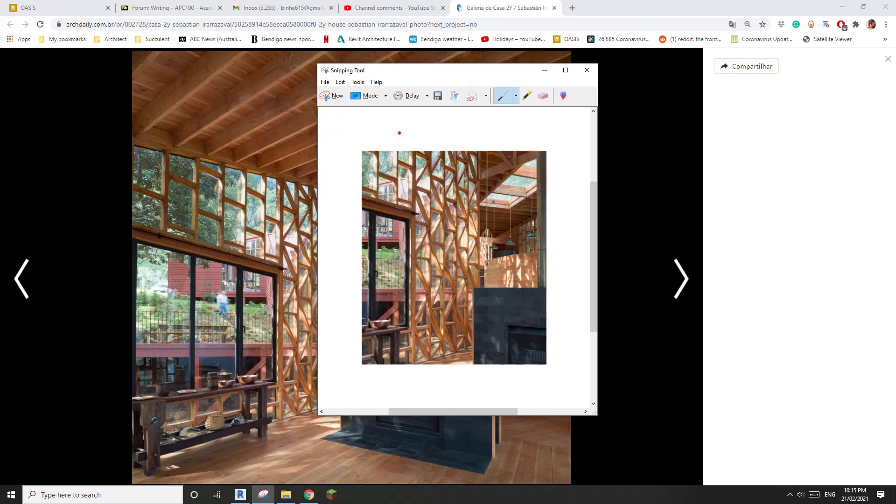
left_click(357, 83)
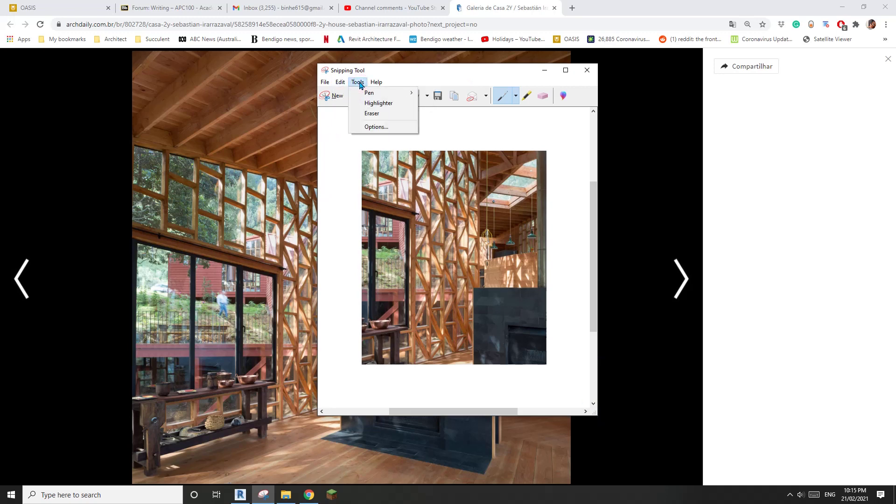
mouse_move(338, 85)
left_click(595, 414)
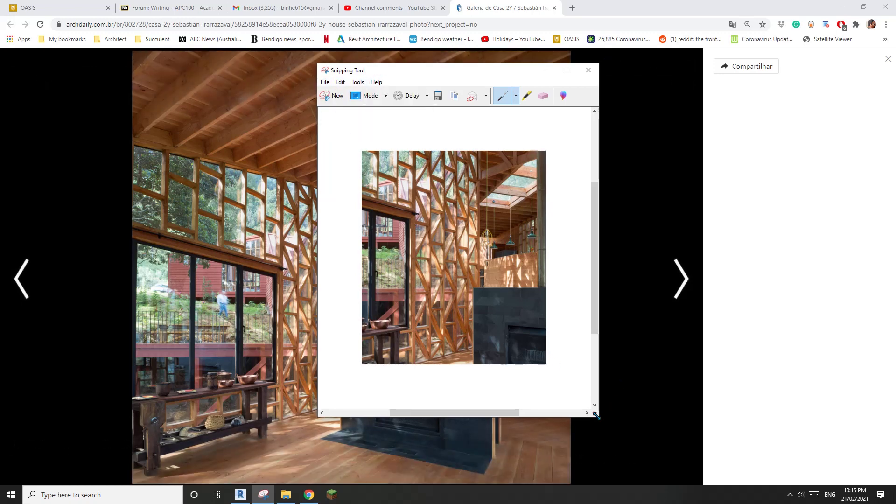
left_click_drag(596, 414, 630, 437)
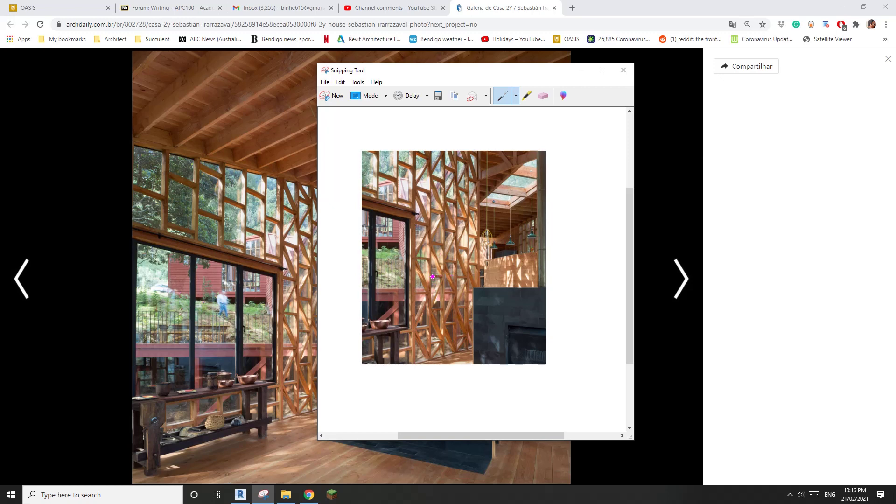
Outline the lattice's repeating module with the pen as a grid two rectangles wide and three high
mouse_move(430, 276)
left_mouse_down()
mouse_move(449, 277)
mouse_move(457, 245)
mouse_move(457, 220)
mouse_move(431, 210)
mouse_move(430, 269)
left_mouse_up()
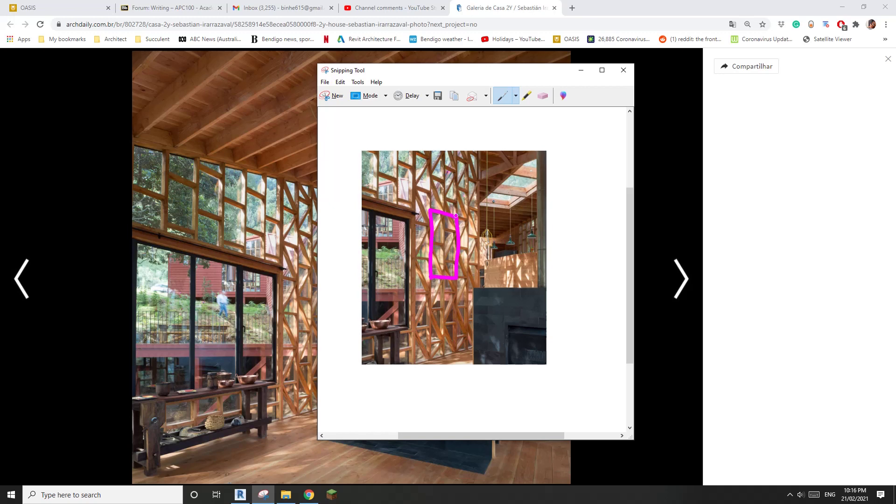
mouse_move(456, 216)
left_mouse_down()
mouse_move(456, 159)
mouse_move(430, 148)
mouse_move(431, 213)
left_mouse_up()
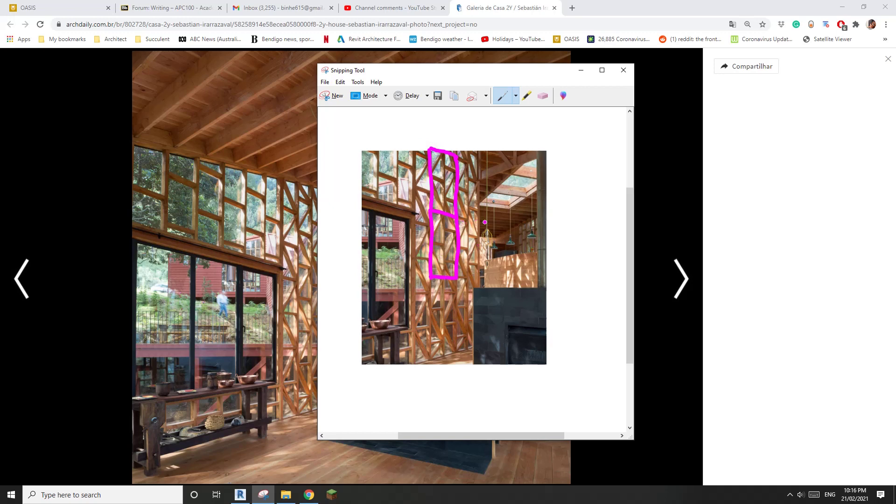
mouse_move(462, 218)
left_mouse_down()
mouse_move(480, 232)
mouse_move(480, 276)
left_mouse_up()
mouse_move(459, 154)
left_mouse_down()
mouse_move(479, 164)
mouse_move(478, 241)
left_mouse_up()
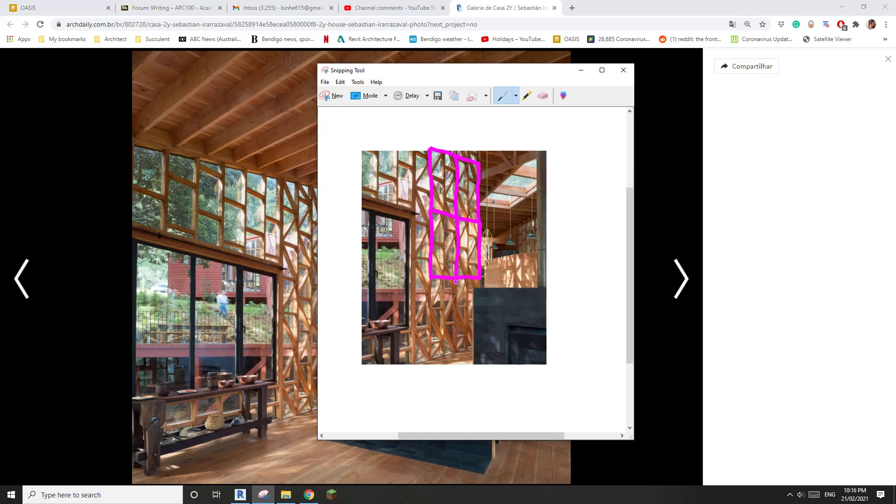
mouse_move(455, 282)
left_mouse_down()
mouse_move(454, 339)
mouse_move(429, 341)
mouse_move(428, 301)
mouse_move(431, 276)
mouse_move(478, 299)
mouse_move(476, 332)
mouse_move(454, 336)
left_mouse_up()
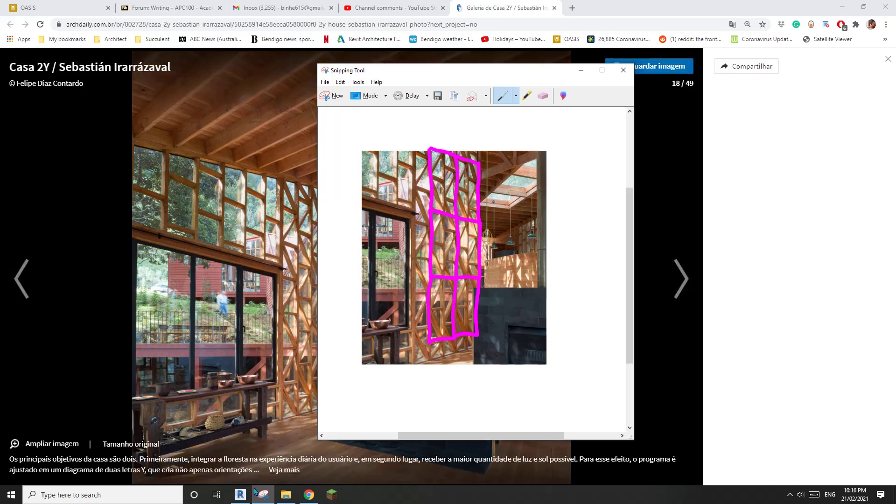
Switch to Revit, create a new family from the Metric Curtain Panel Pattern Based template, and select its tile pattern grid
left_click(241, 495)
middle_click_drag(279, 202, 364, 219)
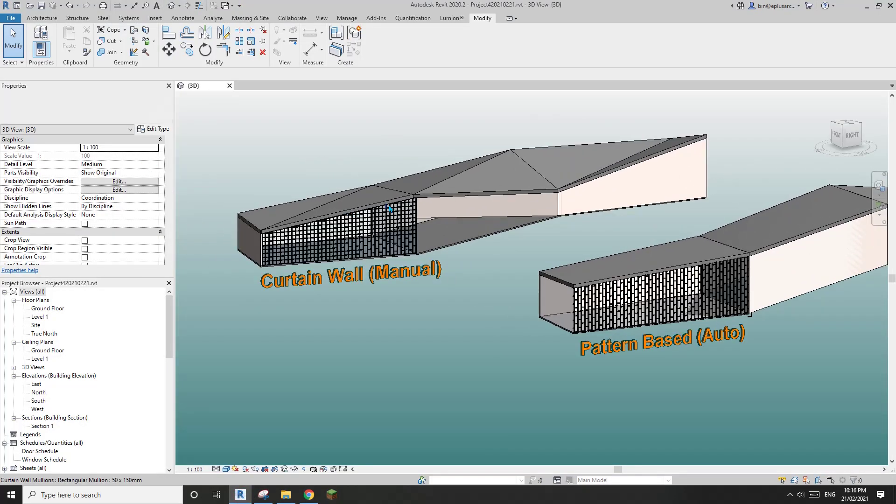
left_click(11, 18)
middle_click_drag(357, 141, 357, 142)
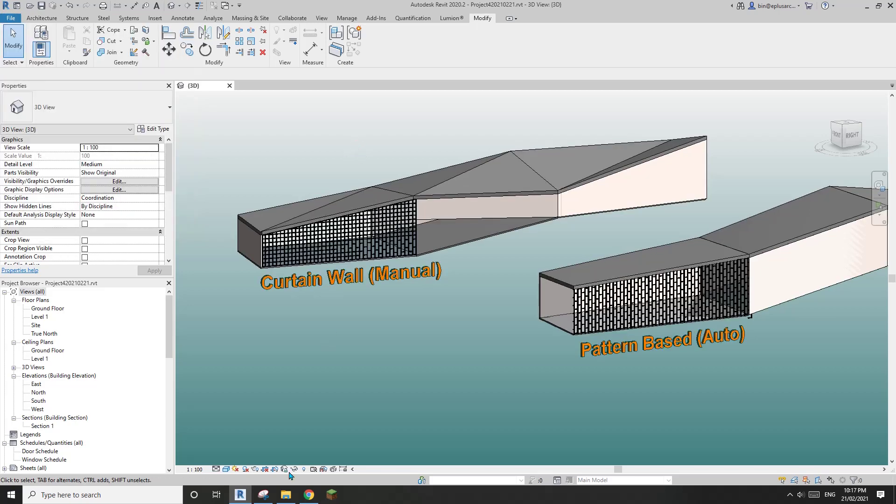
left_click(10, 18)
mouse_move(64, 70)
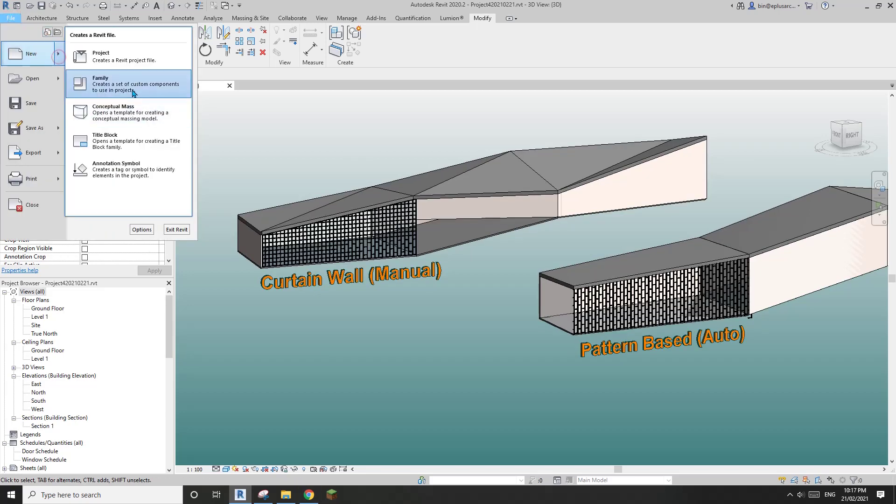
left_click(129, 84)
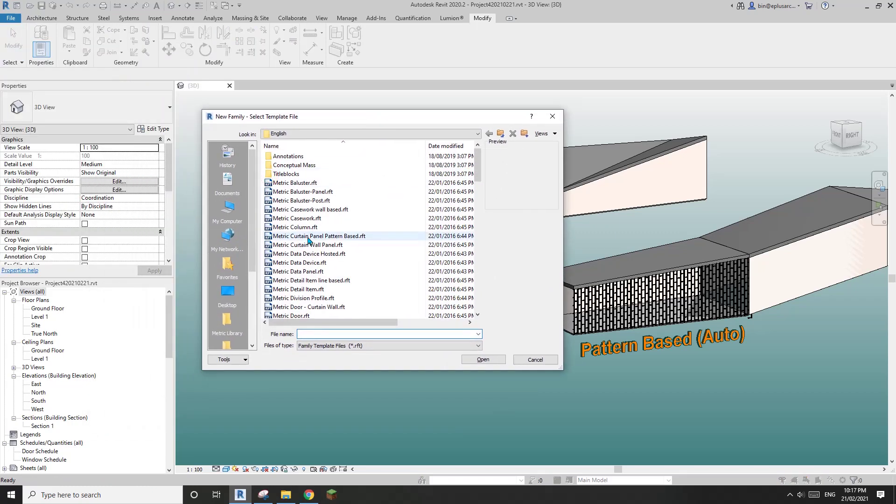
left_click(327, 236)
left_click(483, 360)
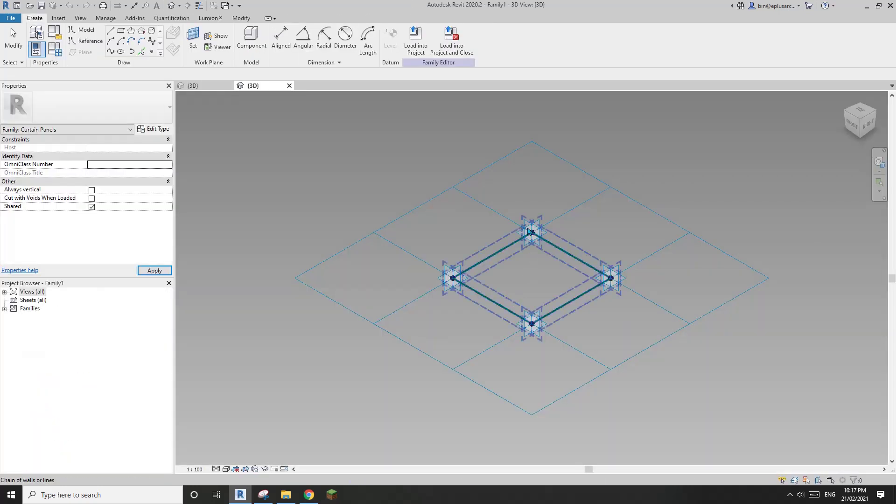
left_click(447, 191)
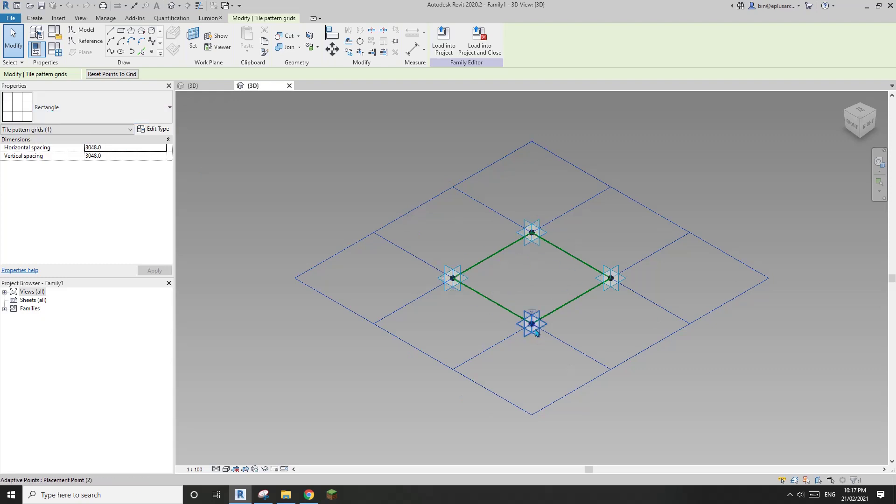
scroll(509, 303, "up", 3)
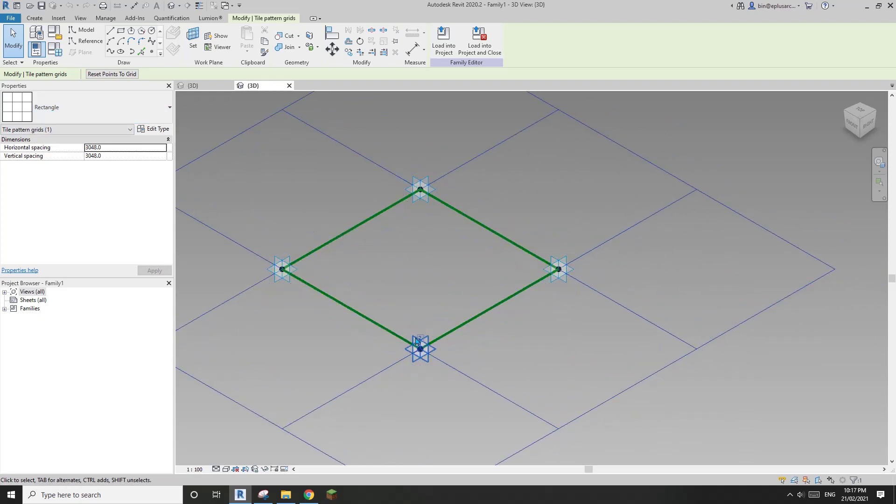
Switch back to Snipping Tool and erase the surrounding module outlines, keeping only the middle-left rectangle
left_click(309, 495)
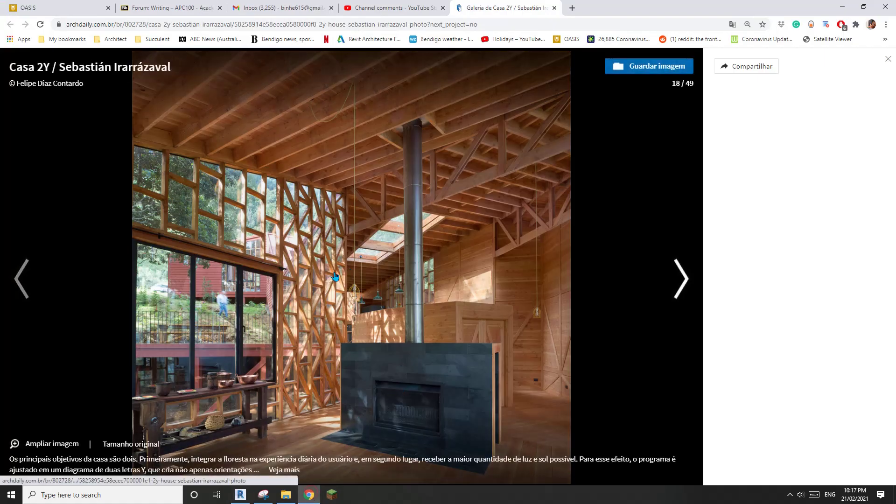
left_click(263, 494)
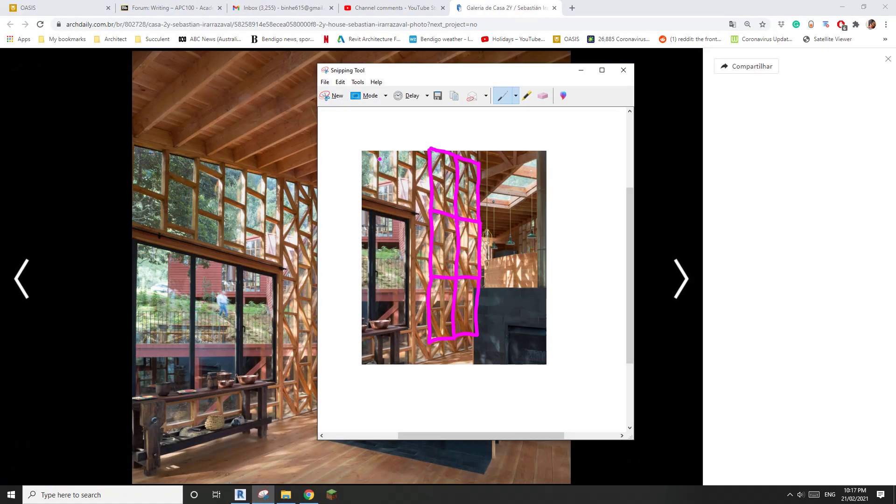
left_click(543, 96)
mouse_move(423, 189)
left_mouse_down()
mouse_move(457, 188)
mouse_move(477, 205)
mouse_move(468, 319)
mouse_move(489, 308)
left_mouse_up()
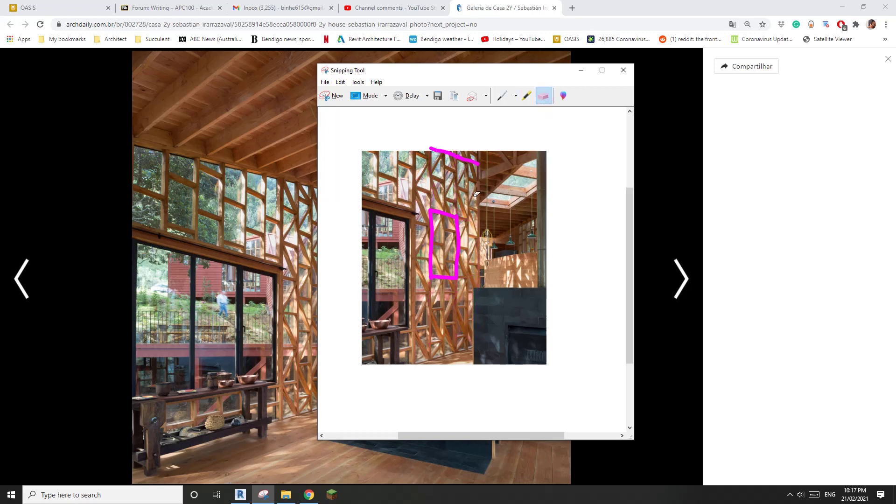
left_click_drag(476, 194, 461, 135)
Erase the remaining rectangle's right, upper and lower edges, keeping its left edge, and reactivate the pen
left_click(502, 96)
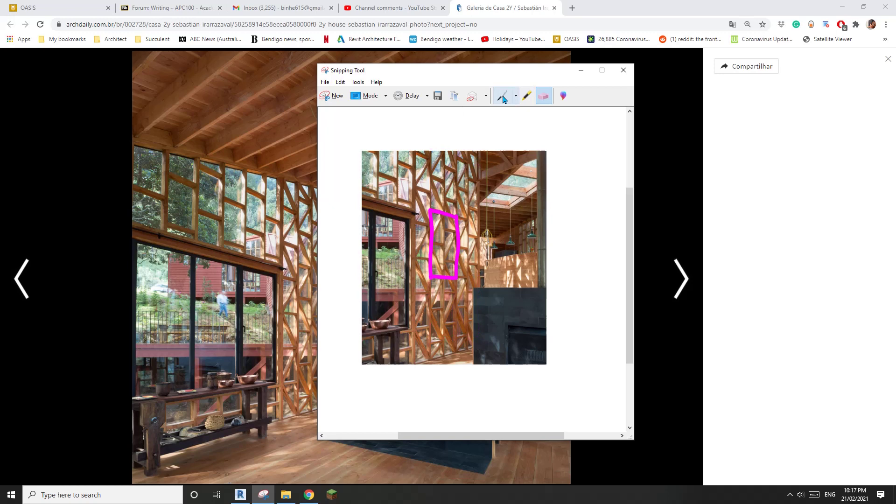
left_click(538, 100)
left_click(459, 243)
left_click(452, 214)
left_click(502, 96)
left_click(542, 96)
left_click(443, 277)
left_click(501, 96)
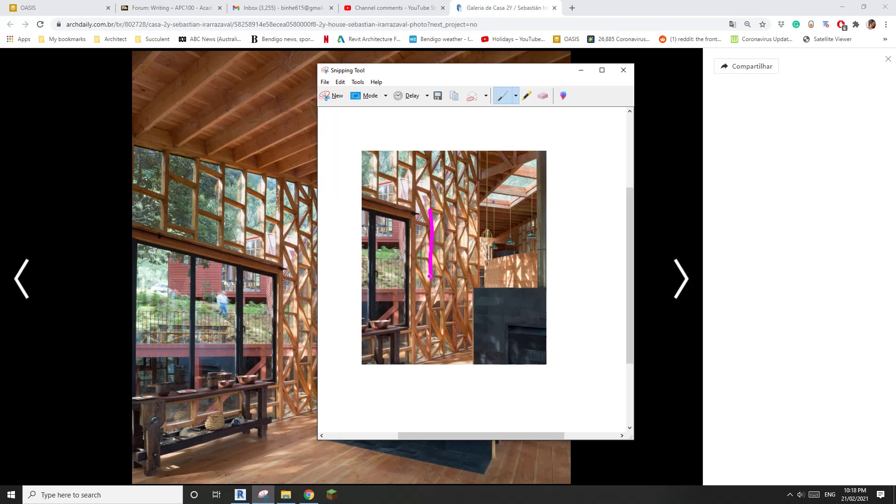
Trace the branching timber members inside the module with the pen and circle the finished pattern
left_click_drag(432, 277, 446, 278)
left_click_drag(449, 273, 446, 267)
left_click_drag(443, 217, 444, 262)
left_click_drag(454, 262, 446, 262)
mouse_move(458, 231)
left_mouse_down()
mouse_move(444, 260)
mouse_move(449, 217)
left_mouse_up()
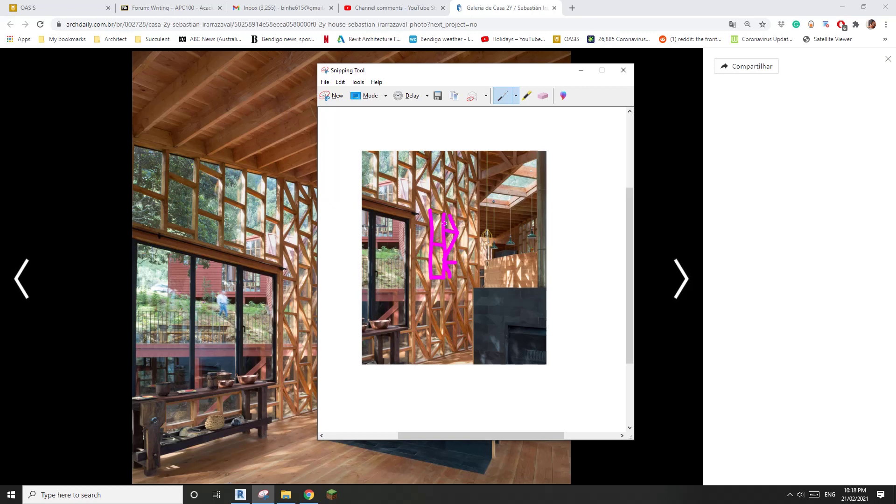
mouse_move(443, 215)
left_mouse_down()
mouse_move(432, 240)
mouse_move(447, 279)
left_mouse_up()
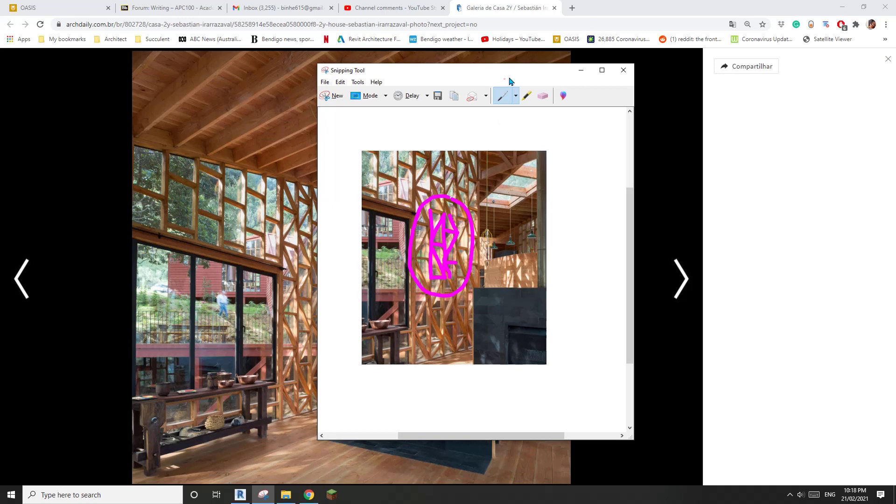
Arrange Snipping Tool and Revit side by side, with the marked-up snip in a narrow window and Revit filling the remaining width
left_click_drag(500, 71, 660, 79)
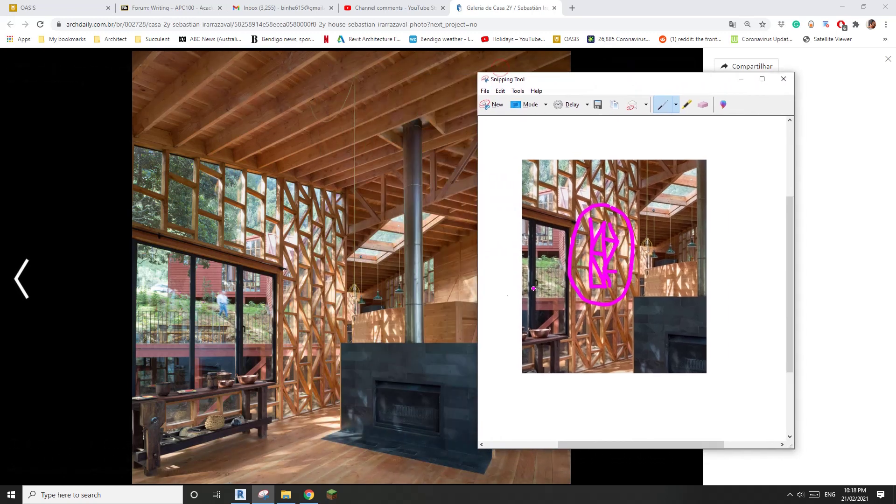
mouse_move(306, 248)
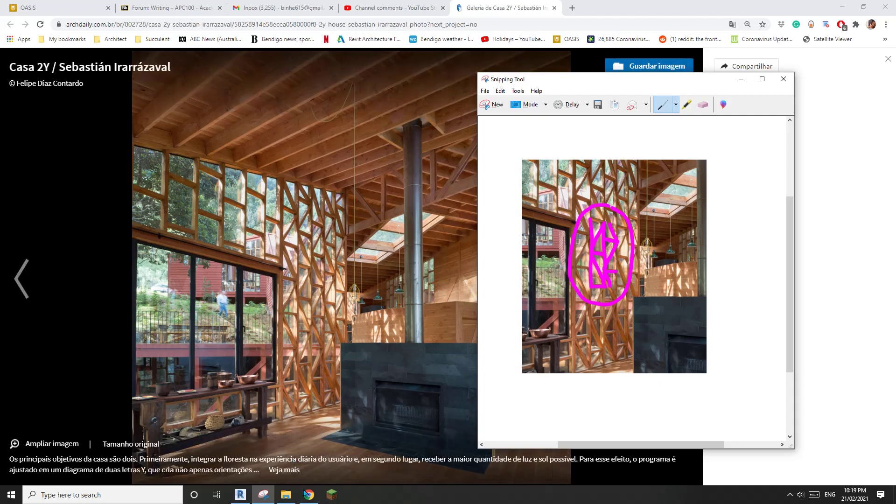
left_click(240, 495)
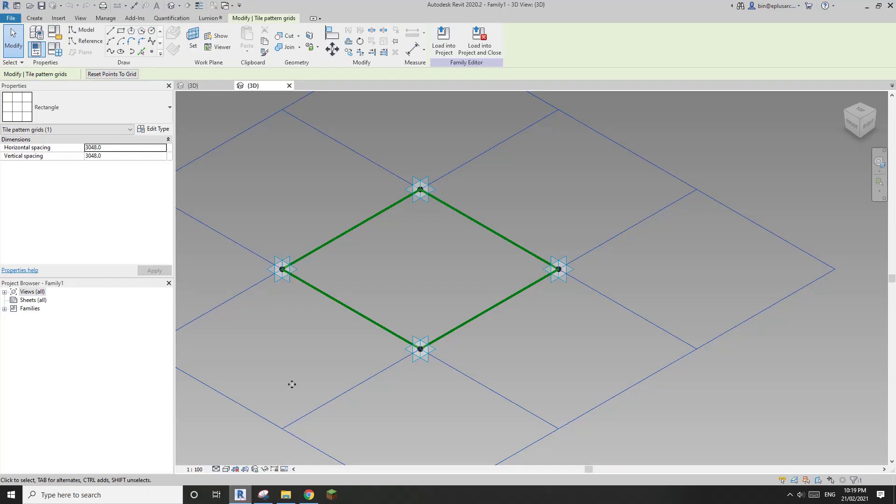
left_click_drag(444, 10, 894, 119)
left_click(102, 145)
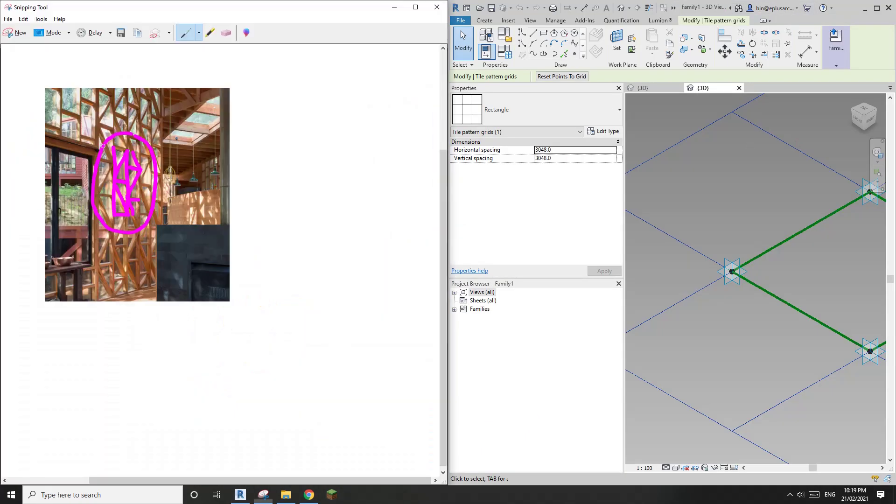
scroll(136, 190, "up", 1)
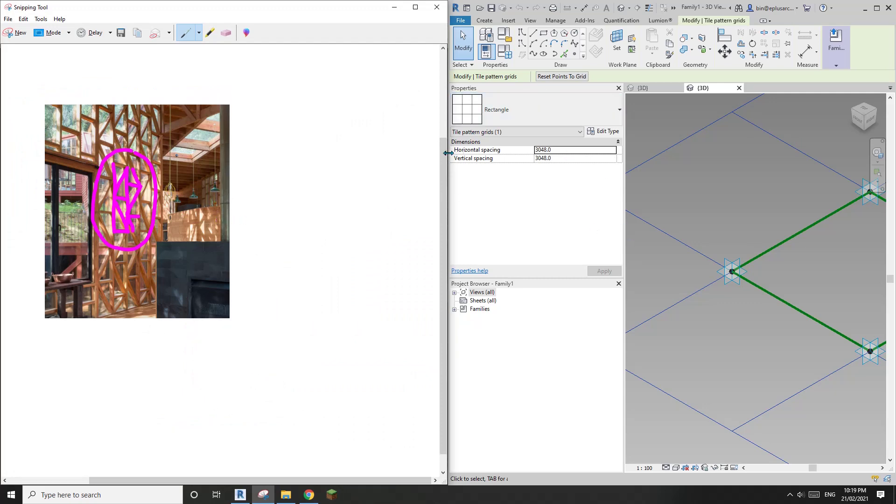
left_click_drag(448, 153, 306, 155)
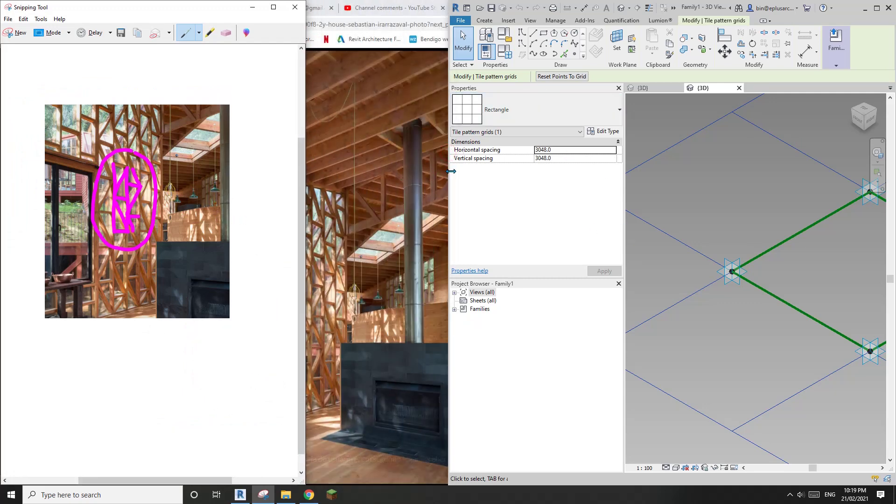
left_click_drag(451, 172, 307, 177)
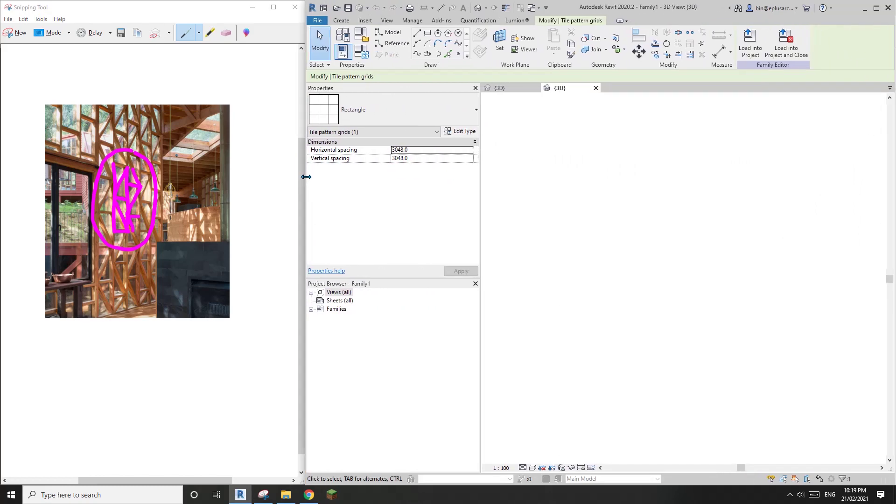
Place a reference point at the midpoint of the panel's upper-left reference line
scroll(704, 264, "down", 3)
scroll(690, 264, "up", 2)
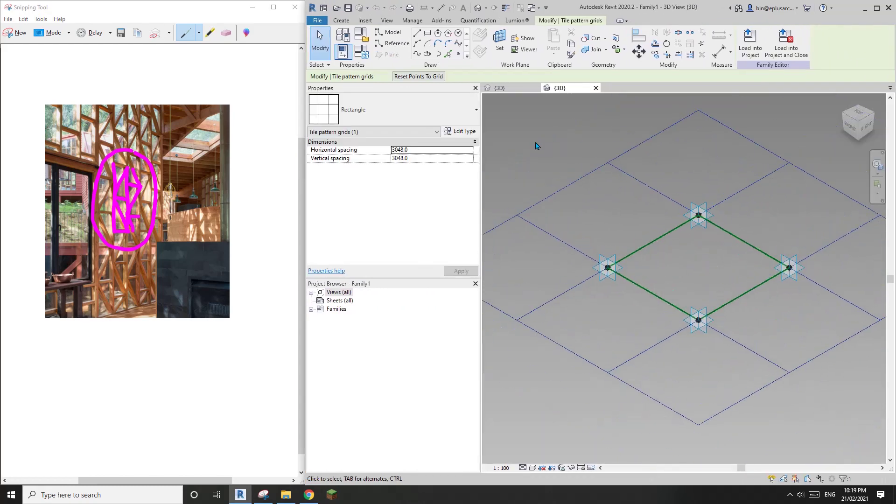
scroll(607, 201, "down", 3)
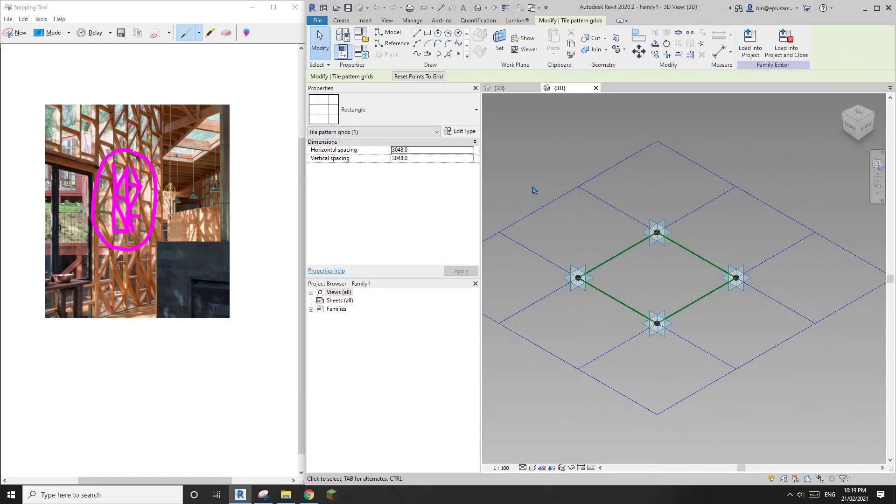
left_click(459, 55)
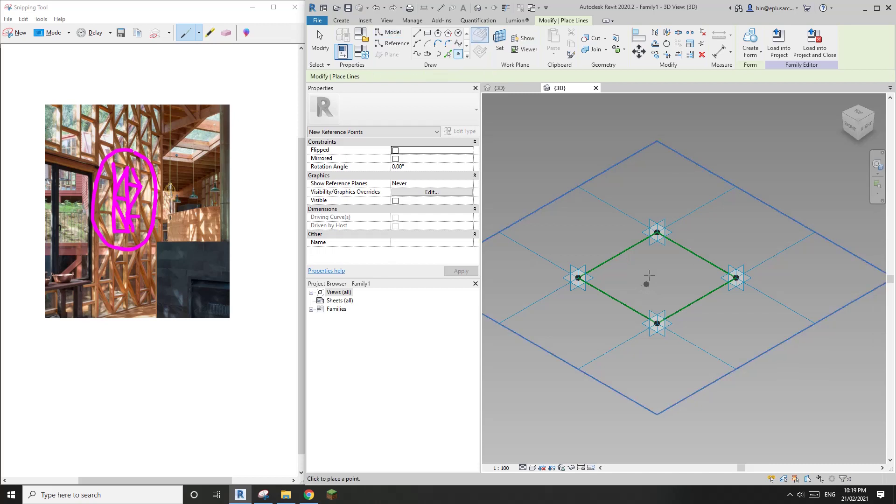
scroll(618, 254, "up", 2)
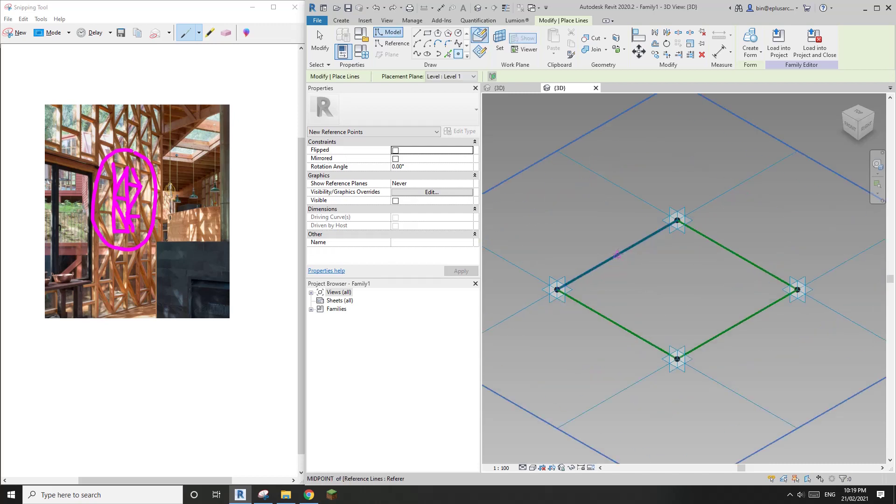
left_click(618, 255)
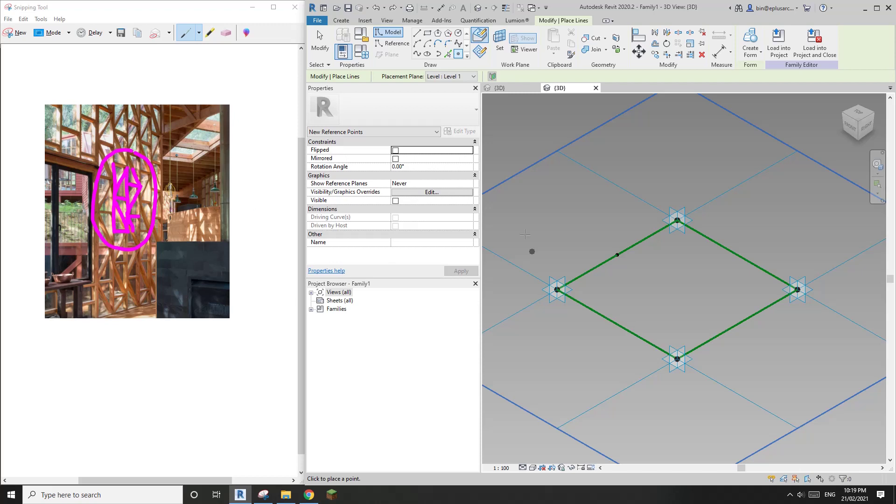
Place reference points at the midpoints of the upper-right and lower-left edges and connect them with a reference line
left_click(738, 255)
left_click(616, 325)
left_click(736, 251)
key("Escape")
left_click(617, 319, "ctrl")
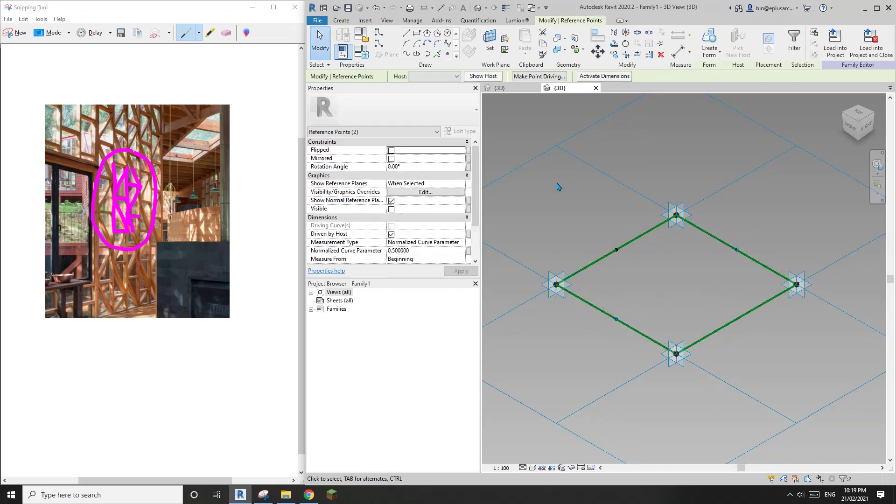
left_click(407, 54)
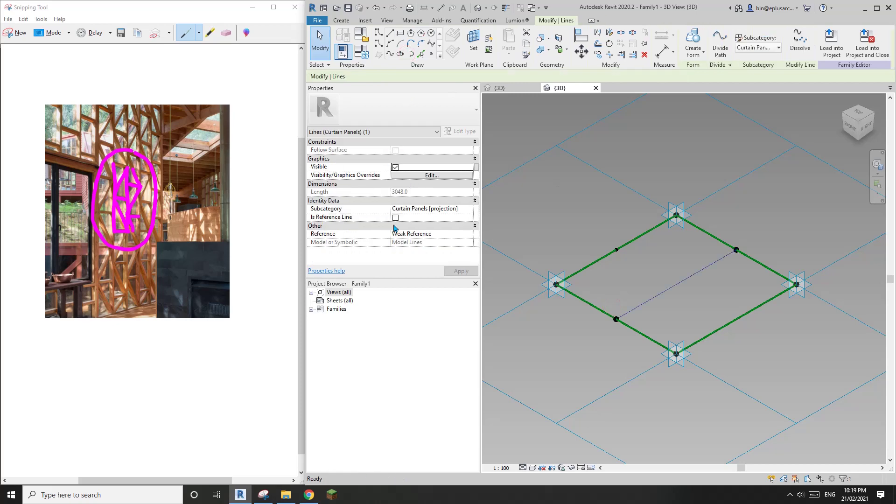
left_click(396, 218)
middle_click_drag(607, 326, 642, 333, "shift")
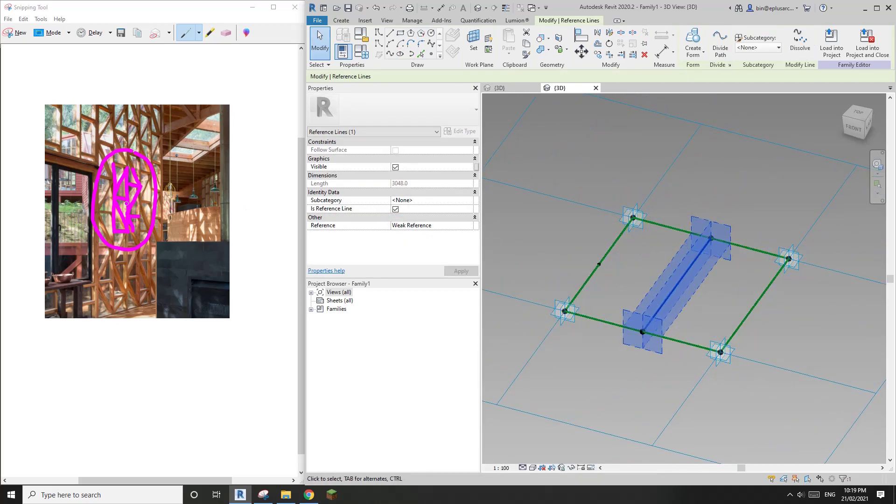
Place two reference points on the central reference line, one at its midpoint and one halfway between that and its upper end
left_click(422, 55)
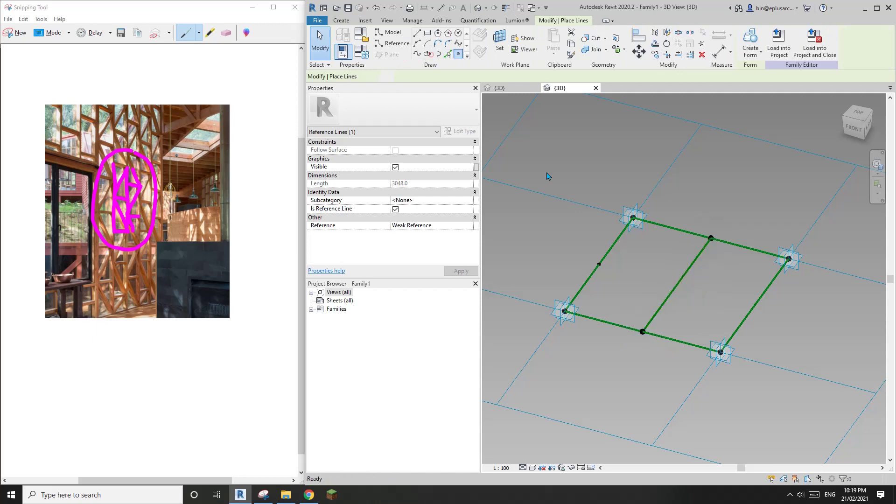
left_click(676, 285)
middle_click_drag(677, 285, 636, 288)
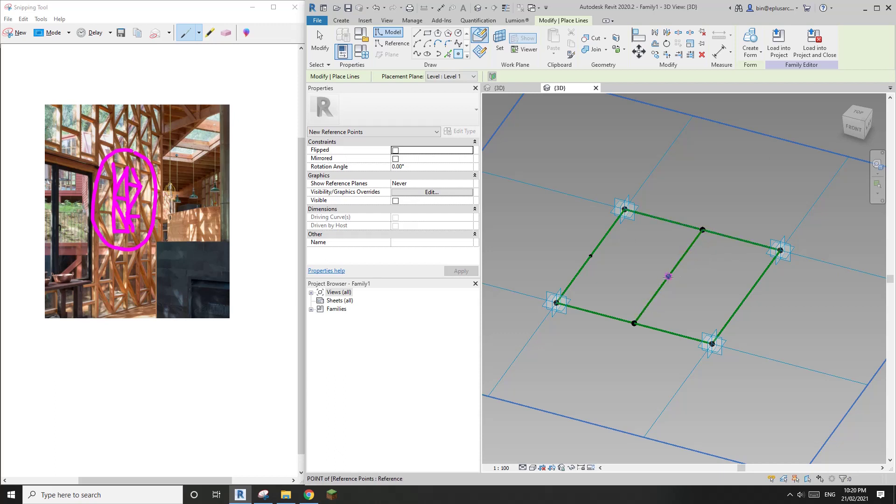
left_click(684, 253)
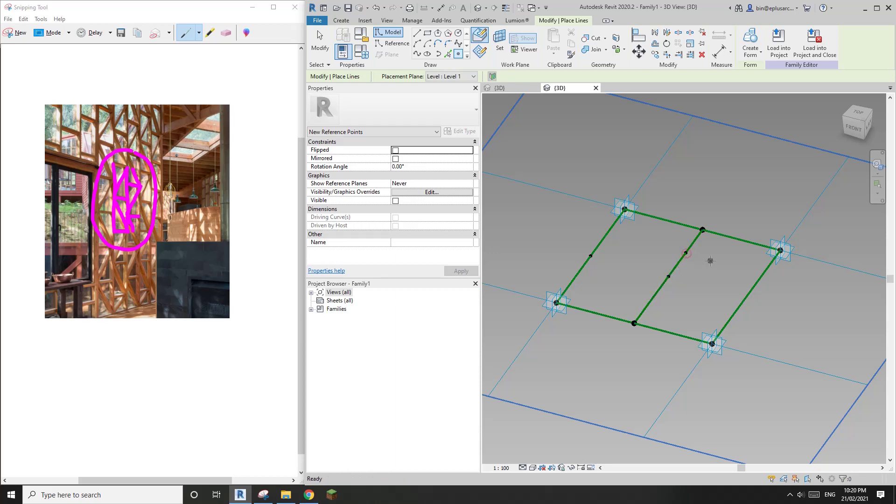
key("Escape")
key("Escape")
Set the normalized curve parameter of the central line's upper reference point to 0.75
left_click(684, 253)
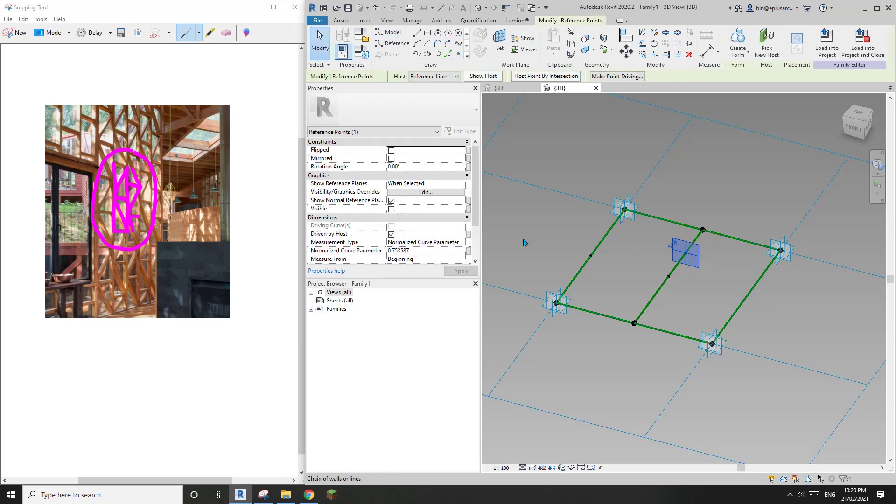
left_click(396, 252)
type("0.7")
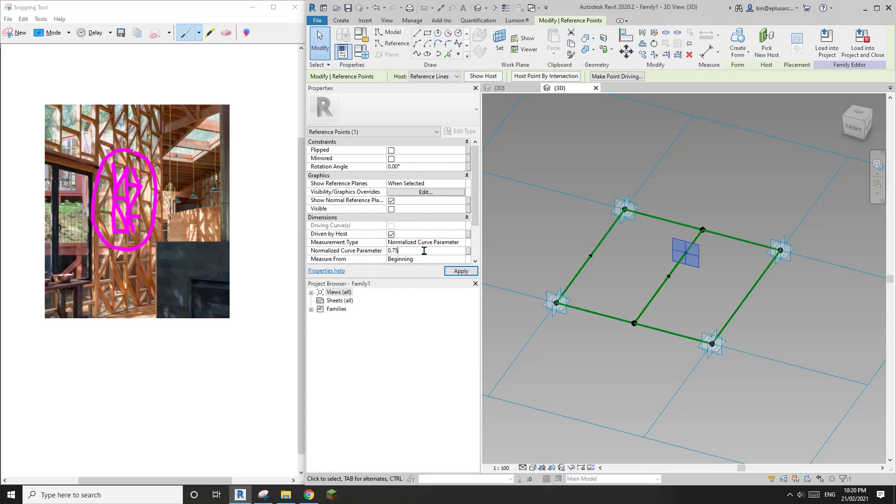
type("5")
key("Return")
Place a reference point on the lower half of the central line and set its normalized curve parameter to 0.25
left_click(459, 55)
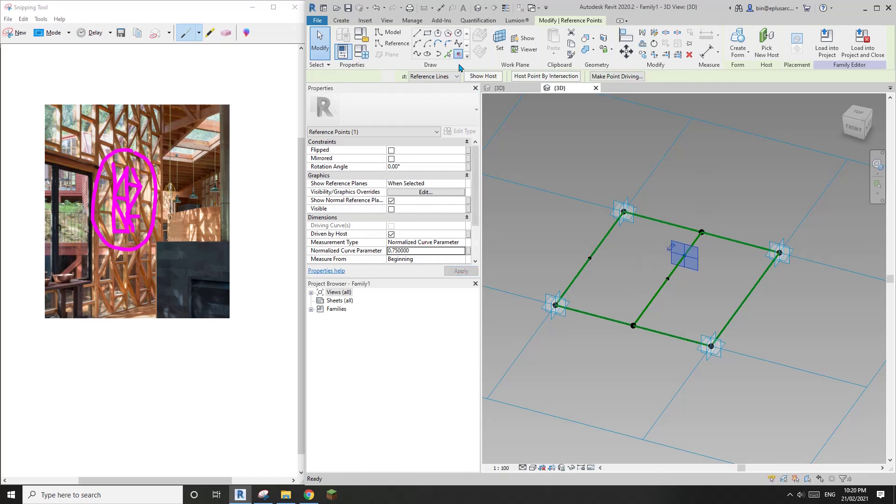
left_click(651, 302)
key("Escape")
left_click_drag(641, 293, 663, 308)
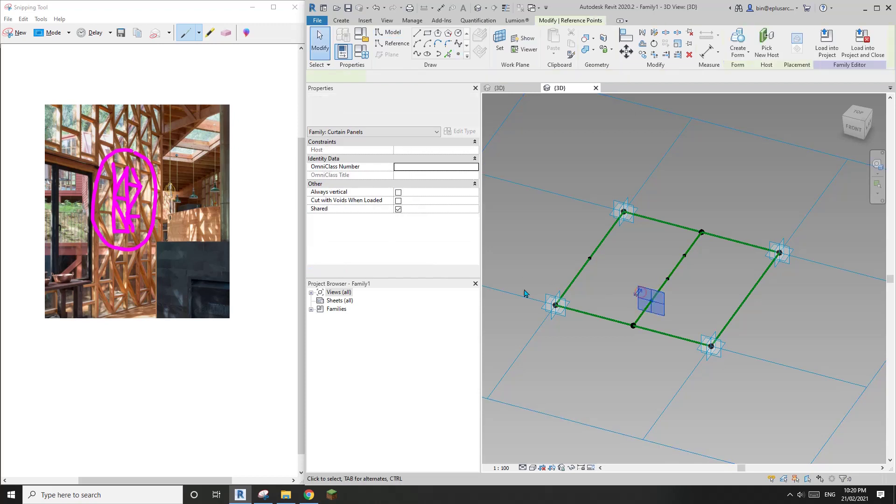
left_click(433, 252)
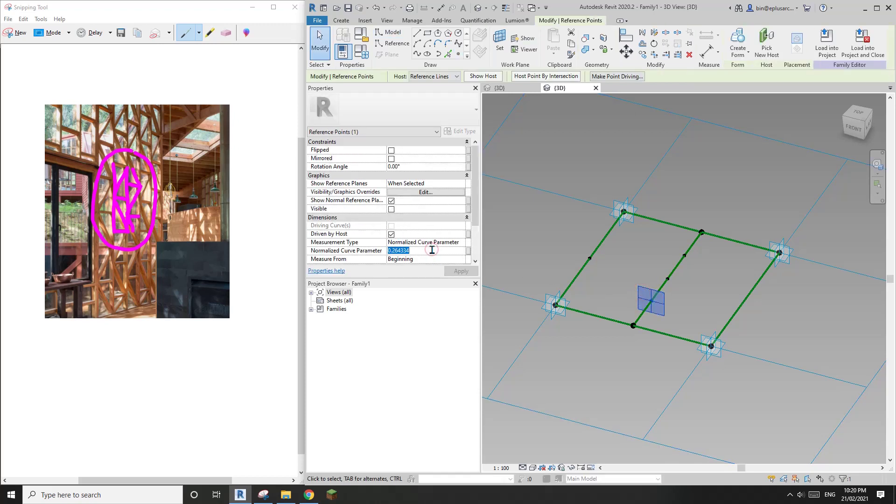
type("0.25")
key("Return")
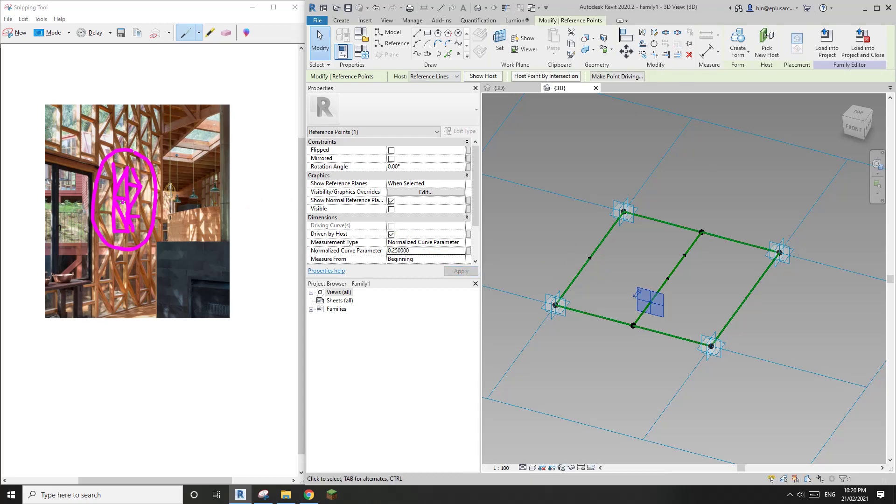
Connect the left edge's midpoint to the central line's midpoint with a spline through points and make it a reference line
left_click(579, 256)
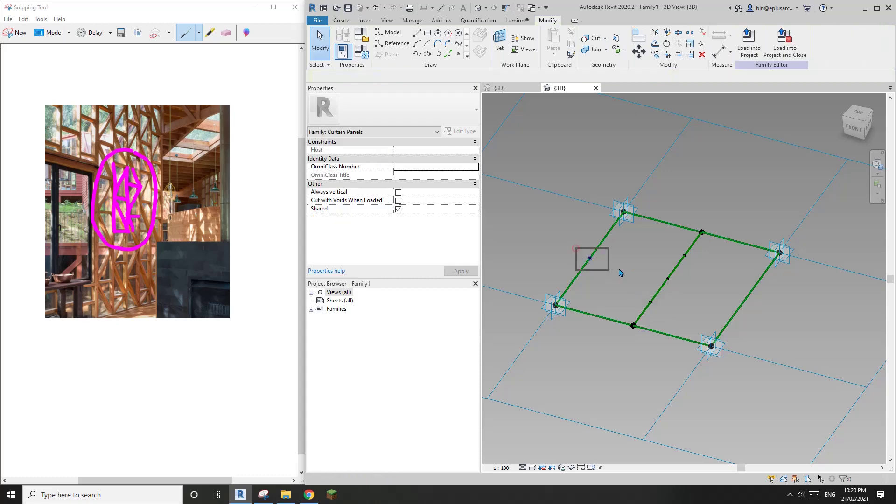
left_click(590, 257)
left_click(667, 278, "ctrl")
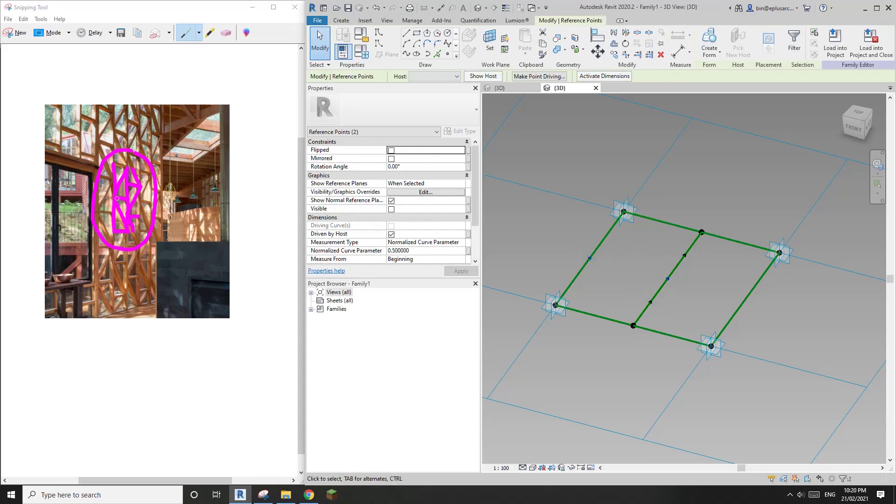
left_click(406, 54)
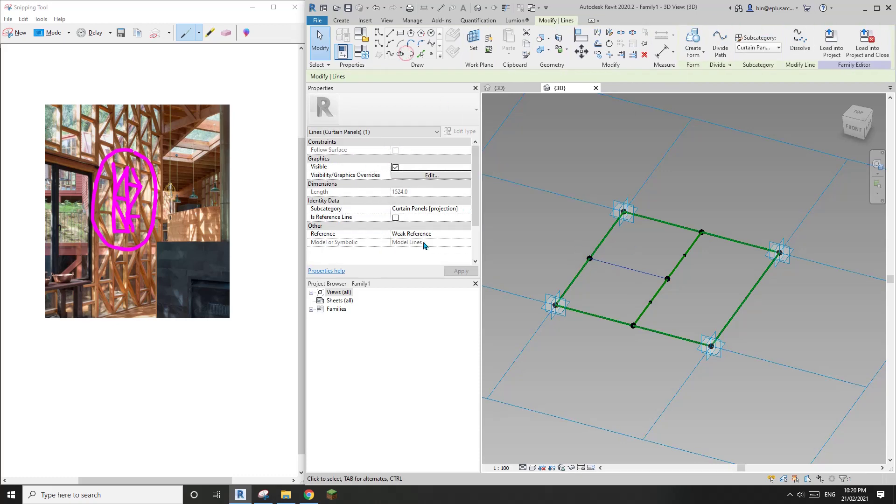
left_click(395, 218)
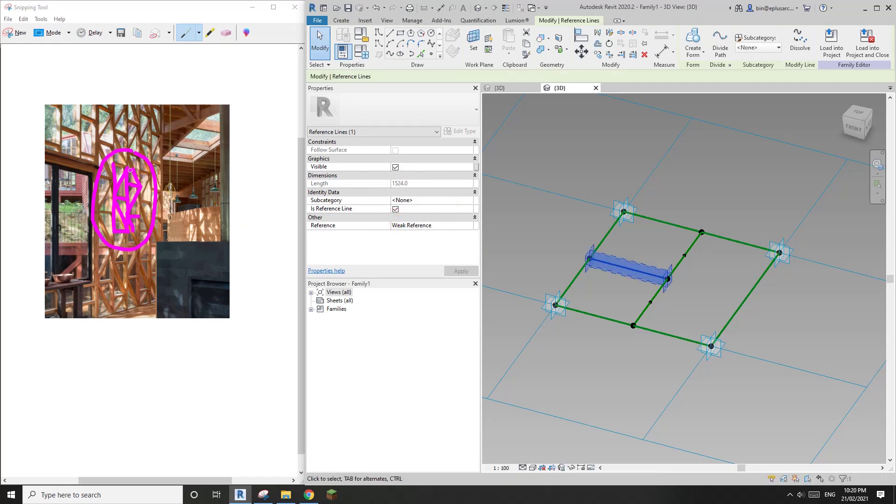
Join the left edge's midpoint to the upper end of the central line and convert the new line to a reference line
left_click(702, 232)
left_click_drag(606, 269, 605, 270, "ctrl")
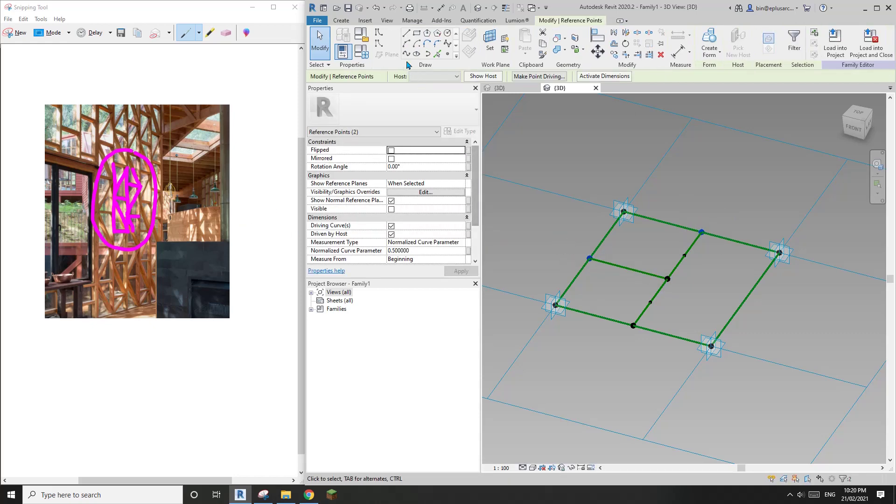
left_click(407, 53)
left_click(396, 217)
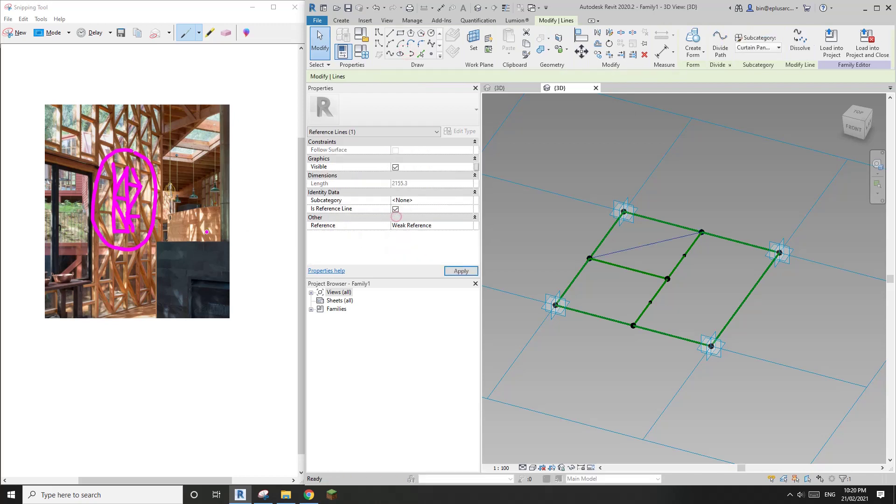
Join the left edge's midpoint to the lower end of the central line and convert the new line to a reference line
left_click_drag(574, 243, 602, 266)
left_click_drag(622, 305, 651, 340, "ctrl")
left_click(633, 325, "ctrl")
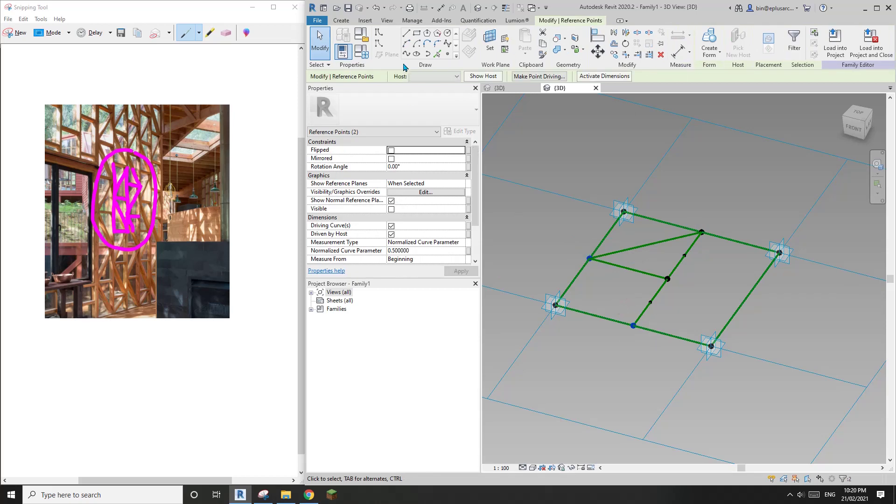
left_click(406, 54)
left_click(395, 209)
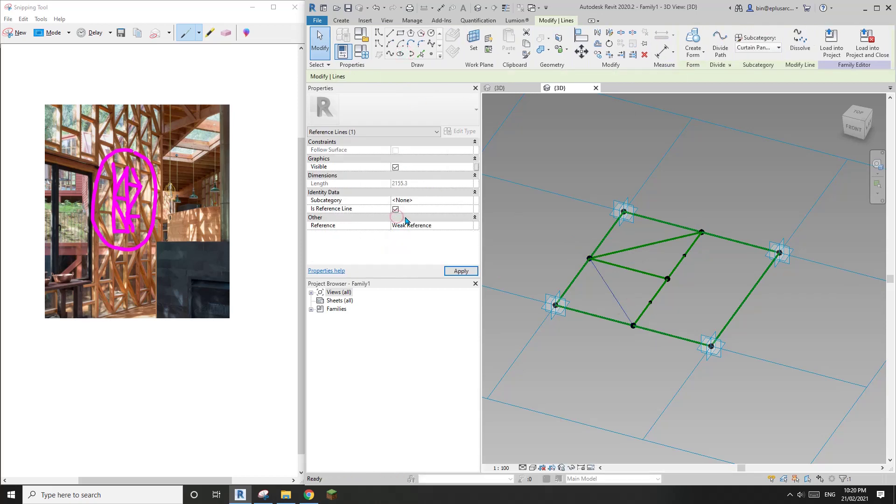
Place a reference point on the right half of the lower edge and set its normalized curve parameter to 0.75
middle_click_drag(606, 285, 594, 289)
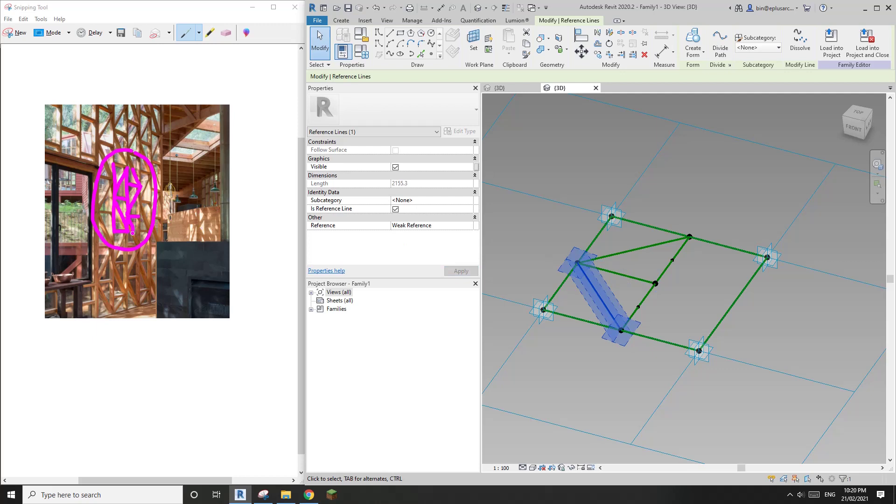
scroll(667, 341, "up", 1)
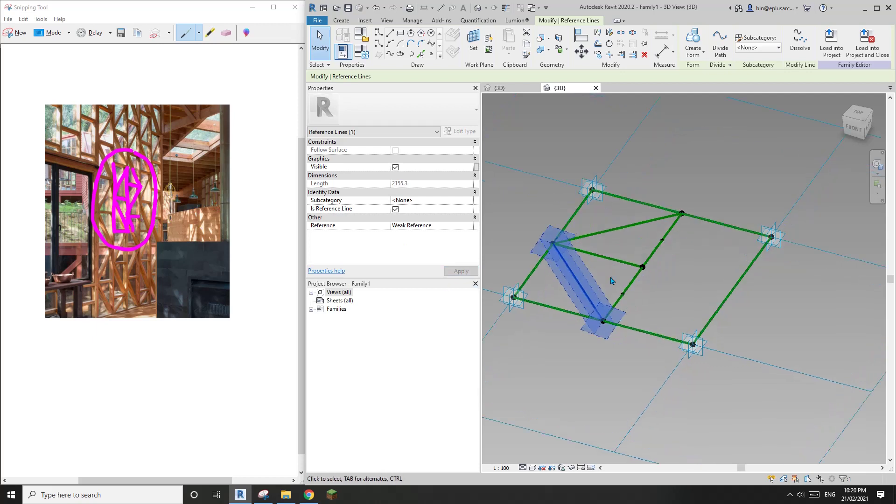
left_click(438, 56)
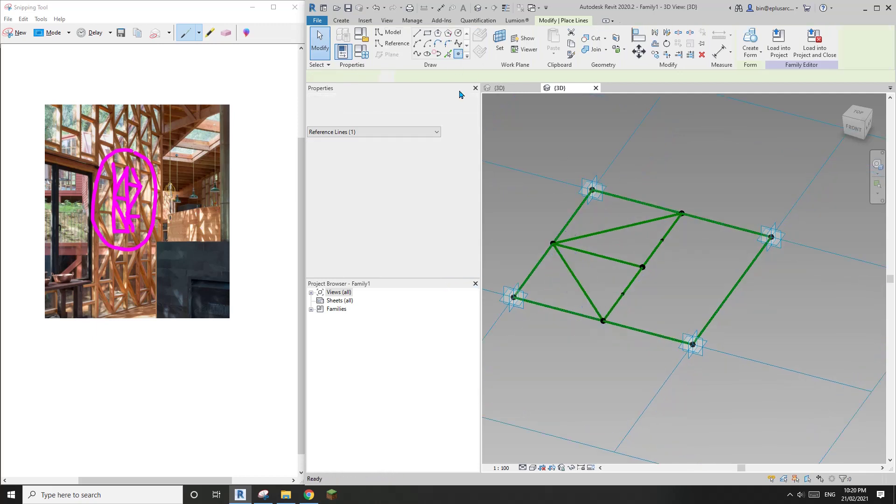
left_click(647, 333)
key("Escape")
key("Escape")
left_click(647, 333)
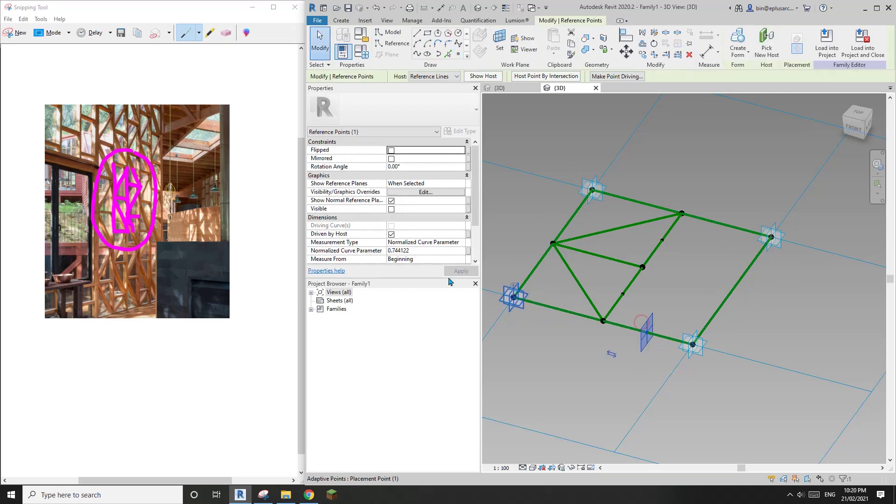
left_click(429, 251)
type("0.750000")
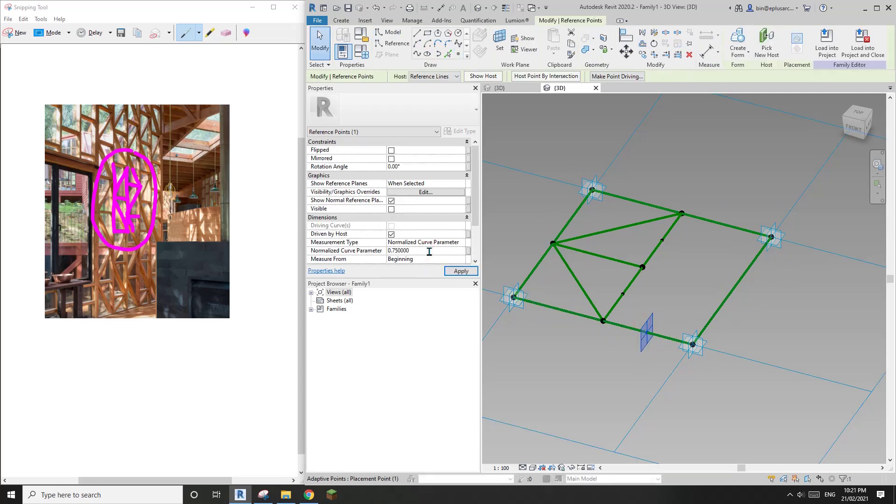
left_click(689, 322)
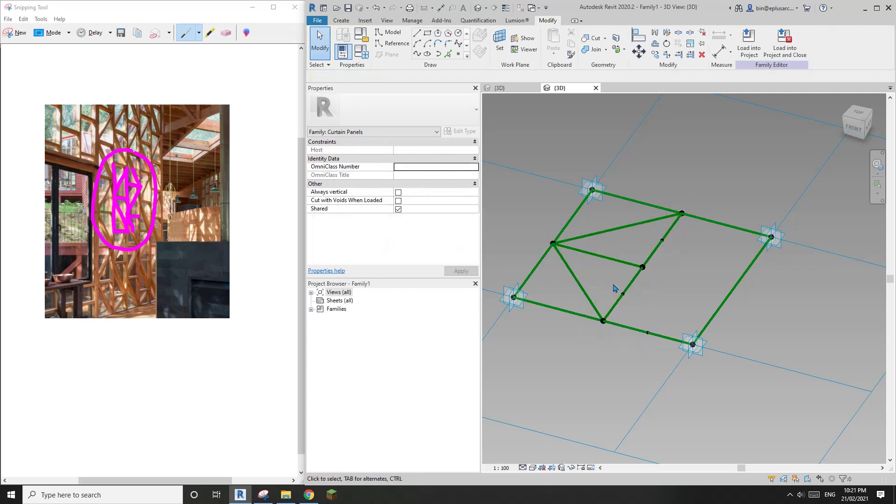
Connect the central line's 0.25 point to the lower edge's 0.75 point with a line and make it a reference line
left_click_drag(613, 283, 644, 321)
left_click(644, 321)
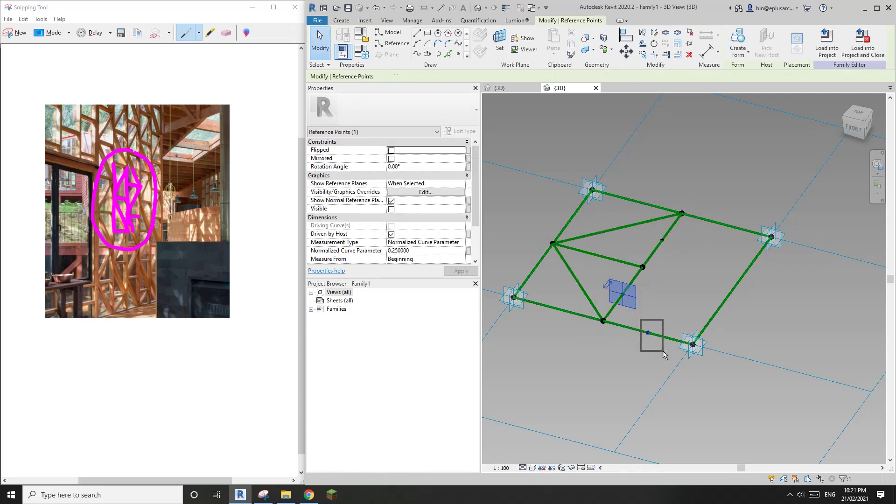
left_click(407, 52)
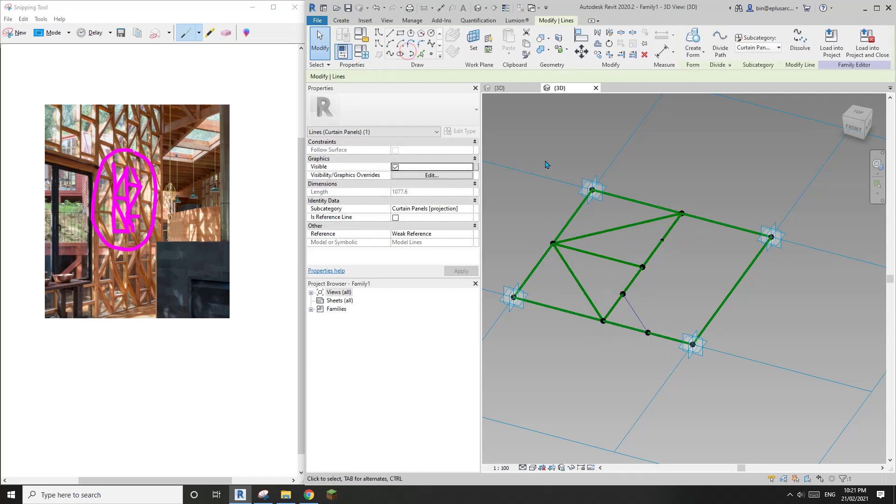
left_click(395, 217)
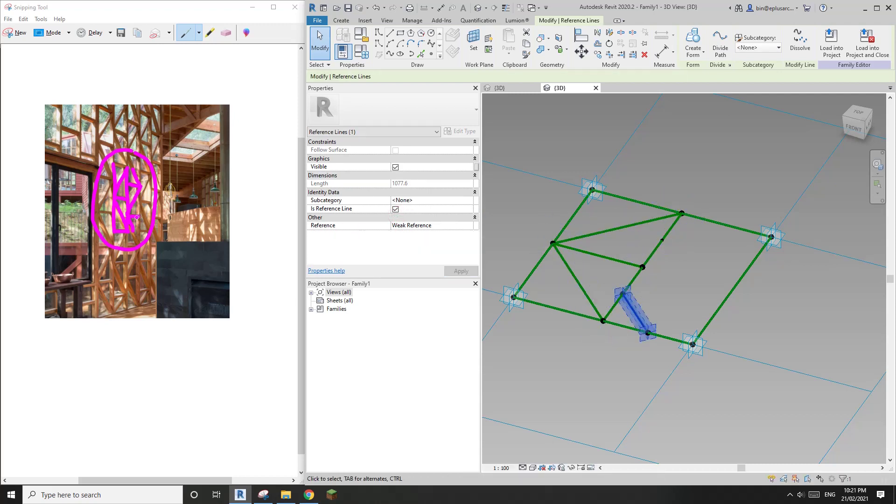
Place a reference point near the lower end of the panel's right edge and set its normalized curve parameter to 0.25
left_click(431, 53)
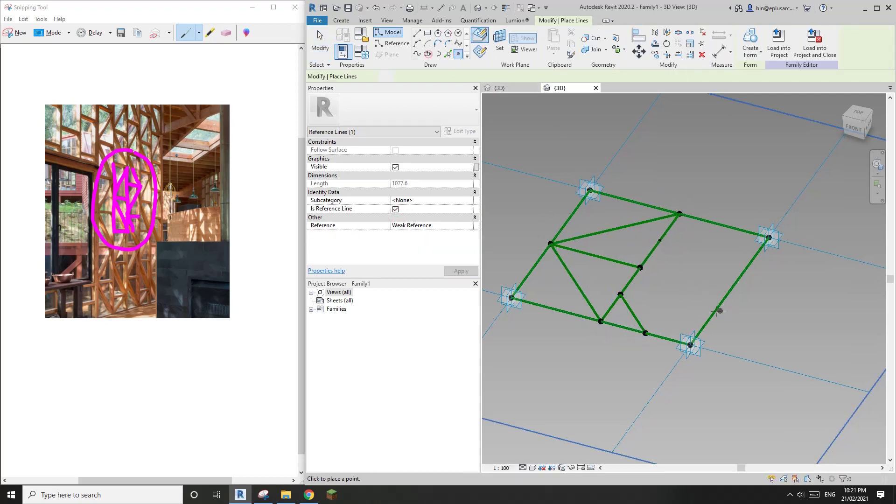
left_click(713, 314)
key("Escape")
key("Escape")
left_click(712, 313)
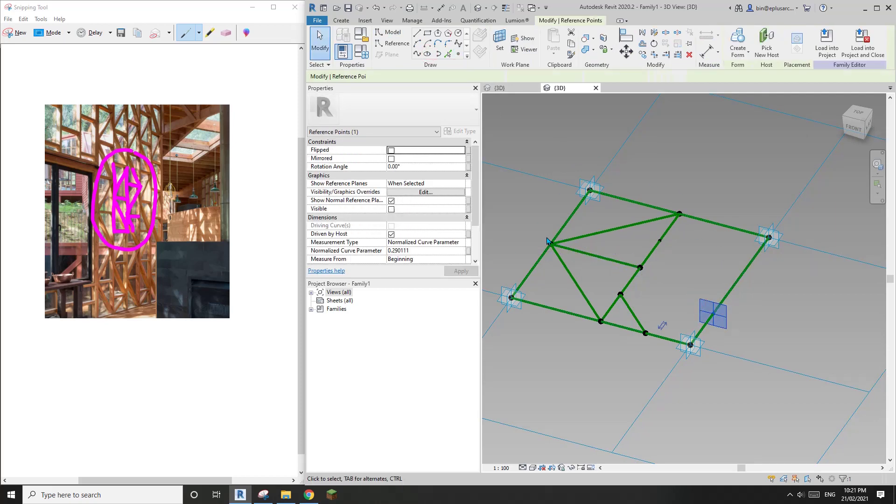
left_click(427, 250)
type("0.")
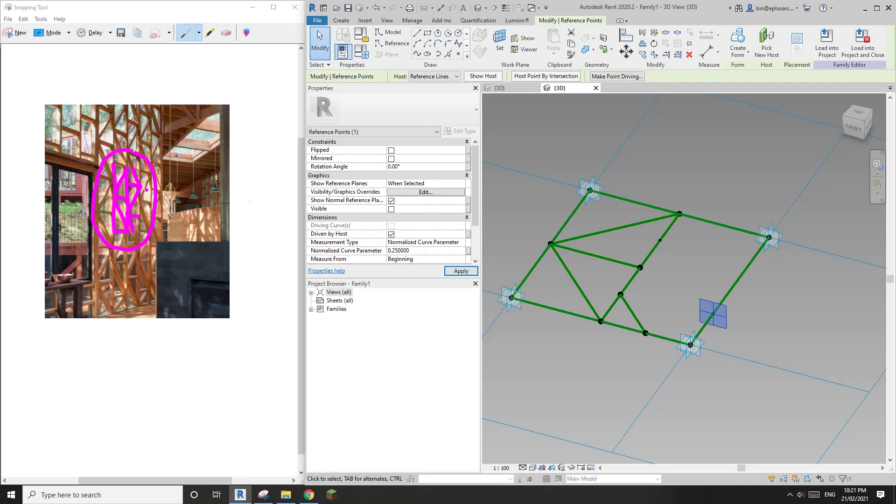
Place a second reference point on the upper half of the right edge at normalized curve parameter 0.75
left_click(458, 55)
left_click(749, 265)
key("Escape")
key("Escape")
left_click_drag(731, 252, 754, 271)
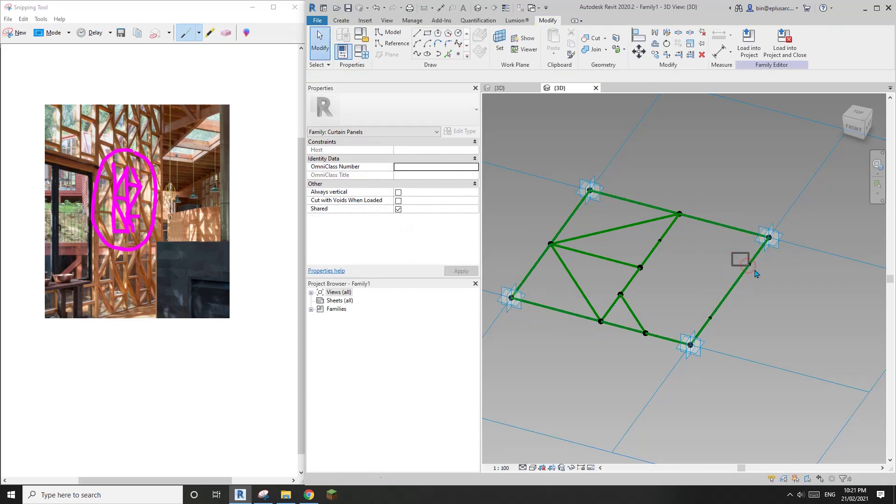
left_click(756, 273)
scroll(734, 285, "up", 1)
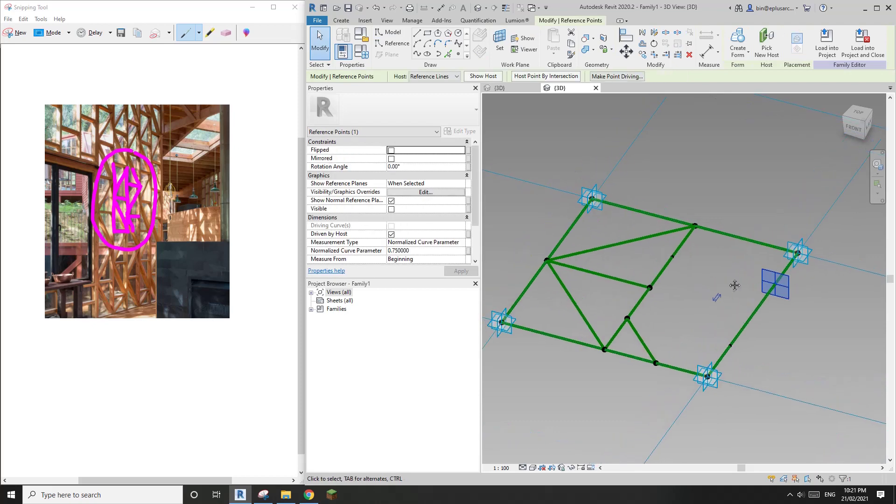
scroll(734, 285, "down", 1)
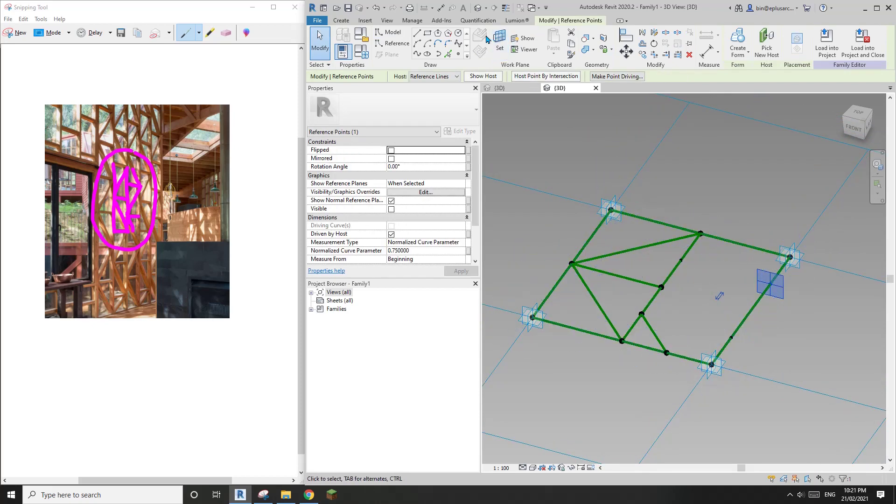
Connect the central line's upper intermediate point to the right edge's 0.75 point with a line and make it a reference line
left_click(458, 55)
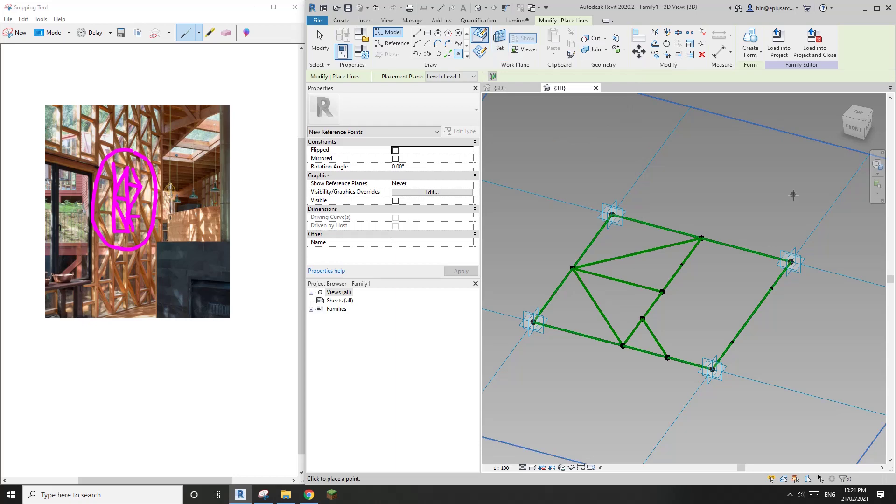
key("Escape")
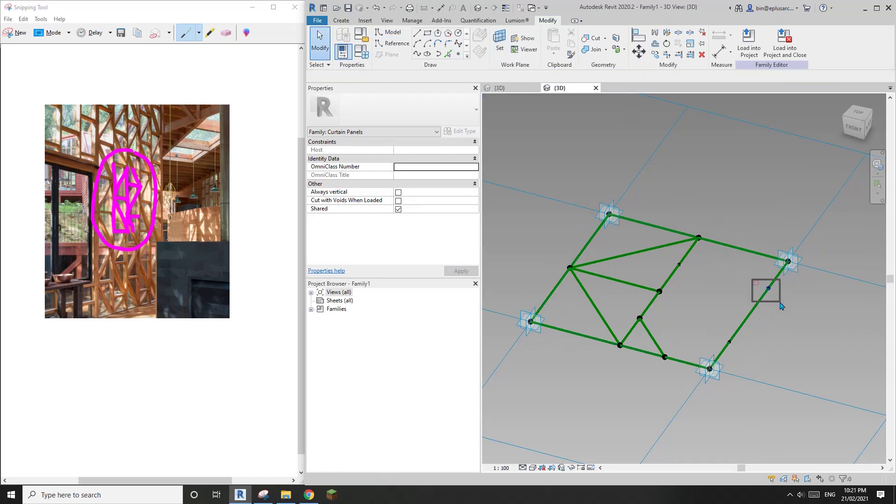
left_click(771, 289)
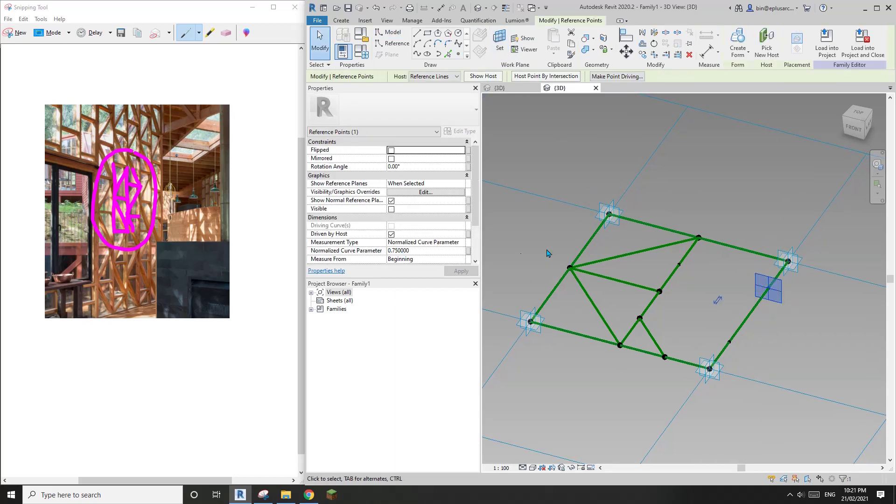
middle_click_drag(762, 264, 766, 263)
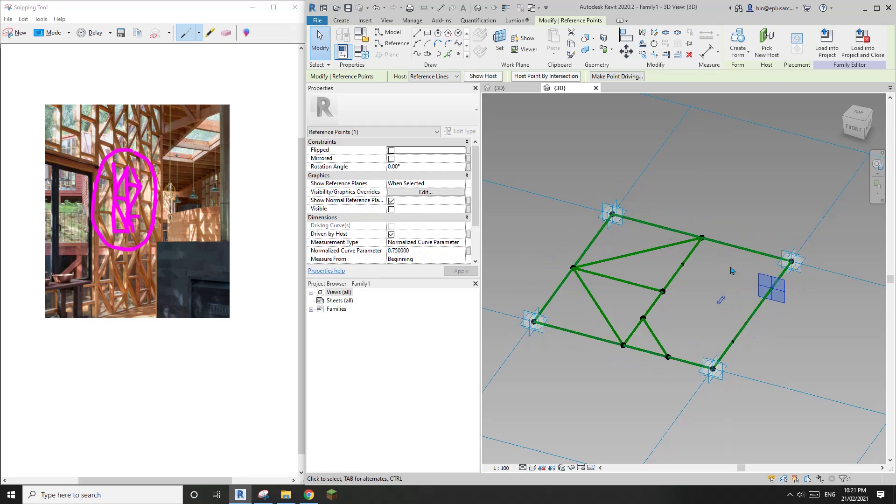
left_click_drag(665, 255, 779, 305)
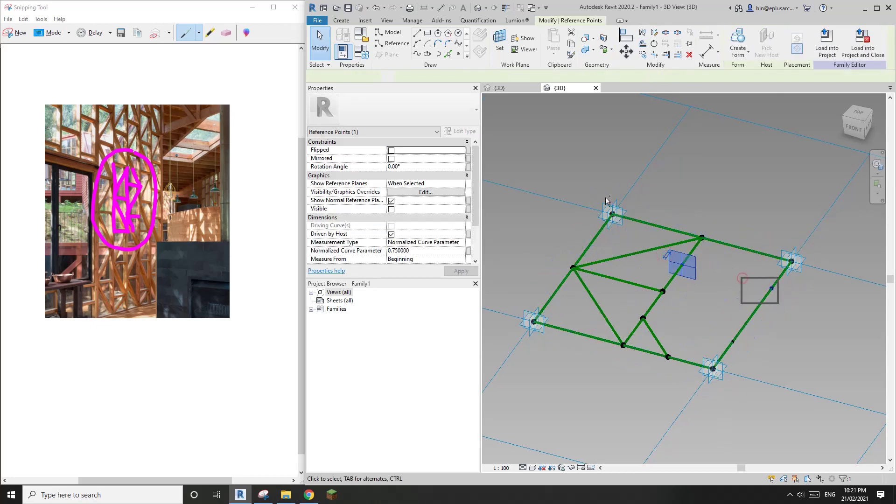
left_click(409, 55)
left_click(395, 218)
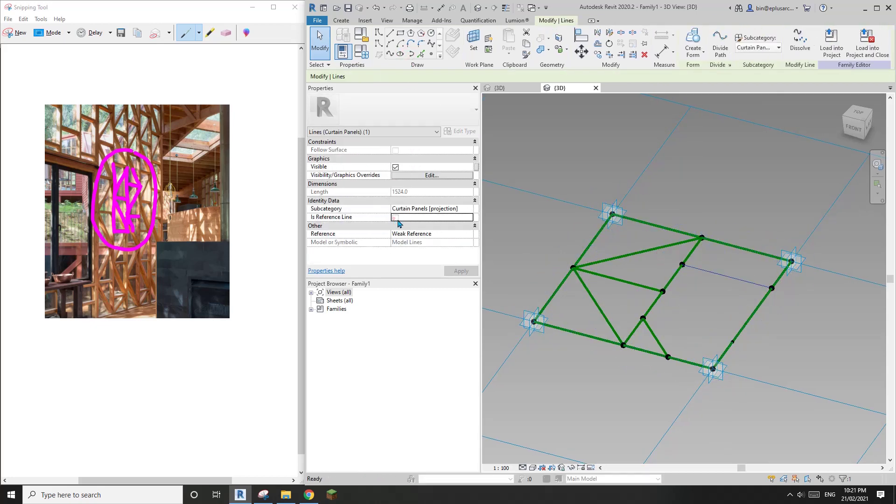
left_click(694, 164)
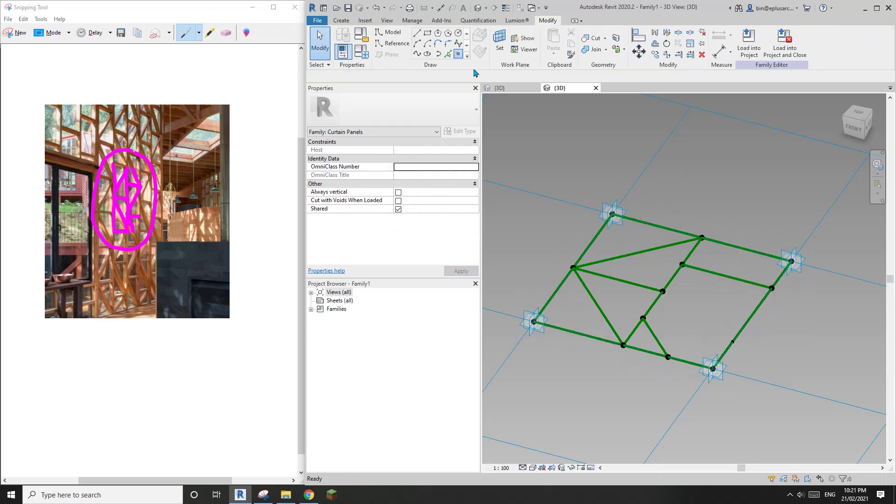
Place a reference point on the right half of the upper edge and set its normalized curve parameter to 0.25
left_click(458, 54)
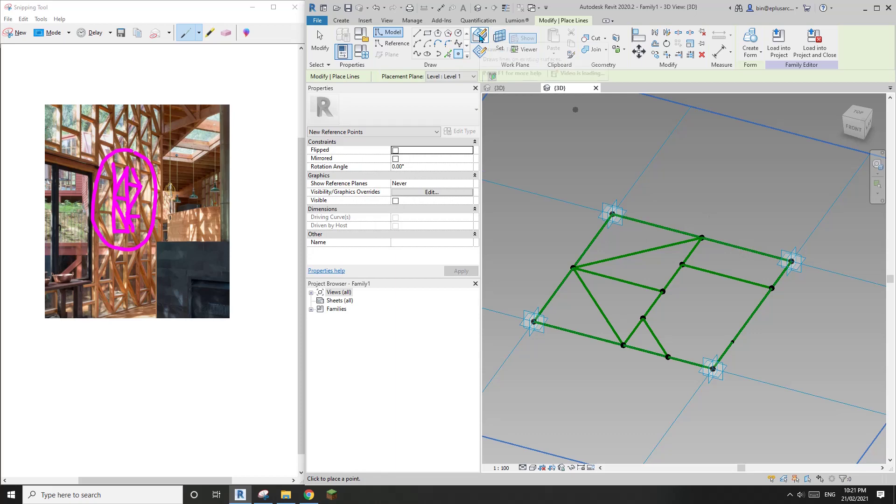
left_click(745, 249)
key("Escape")
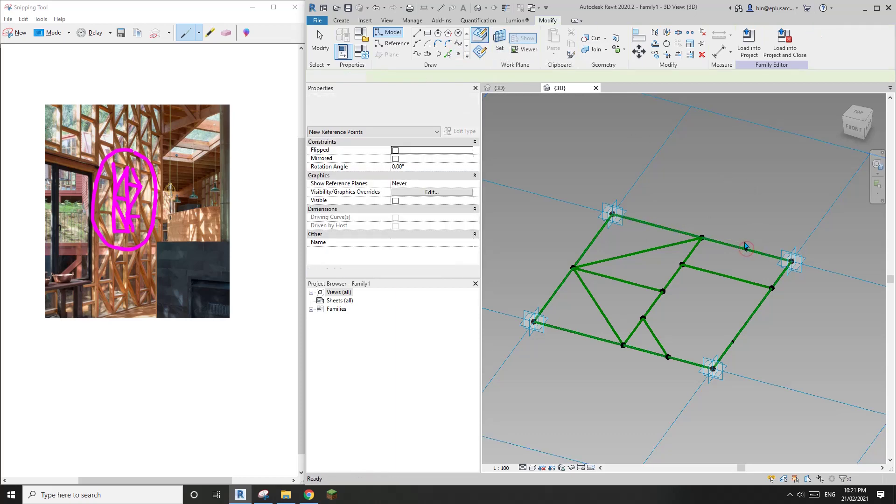
left_click(747, 250)
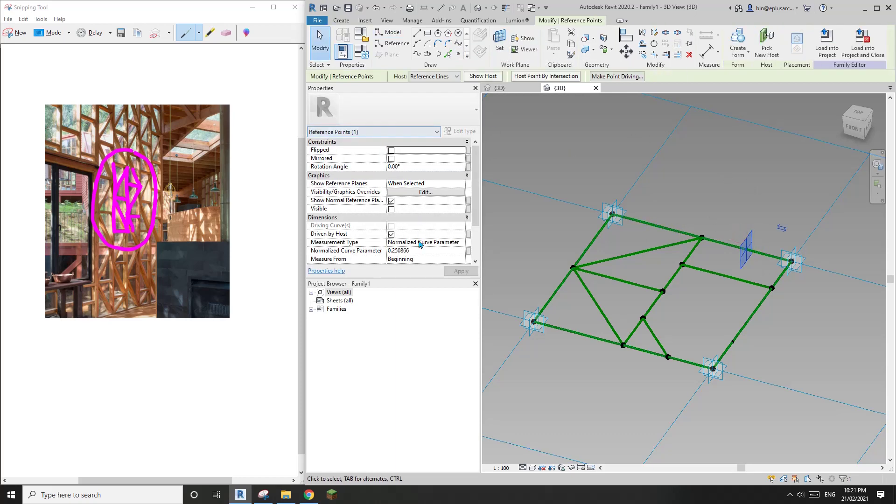
left_click(422, 251)
type("0.2")
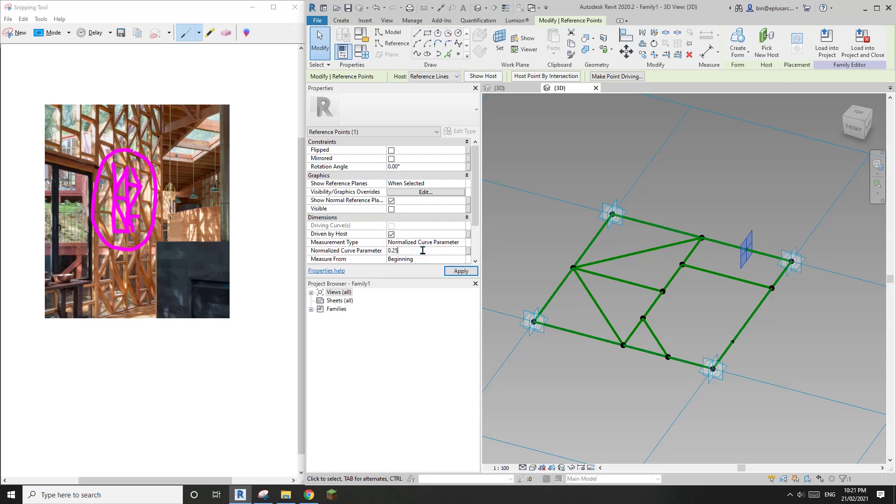
key("Escape")
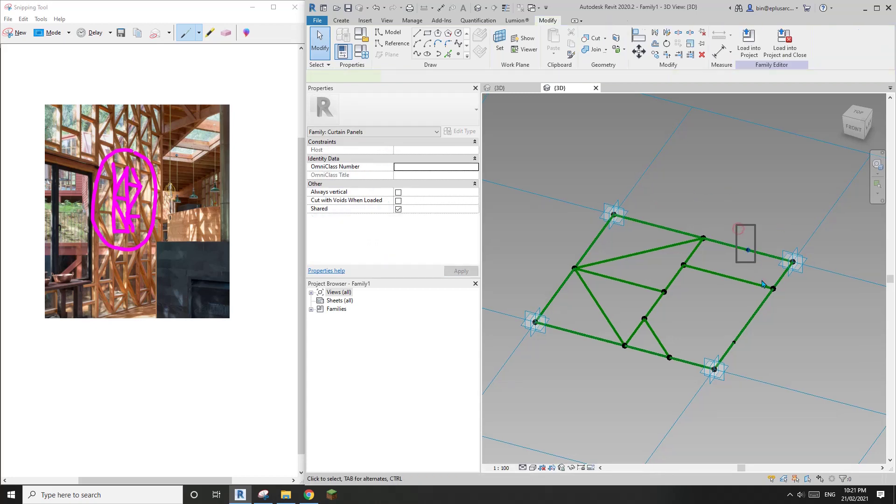
Connect the upper edge's 0.25 point to the right edge's 0.75 point with a line and make it a reference line
left_click_drag(762, 281, 764, 283)
left_click_drag(758, 276, 779, 305, "ctrl")
left_click(407, 52)
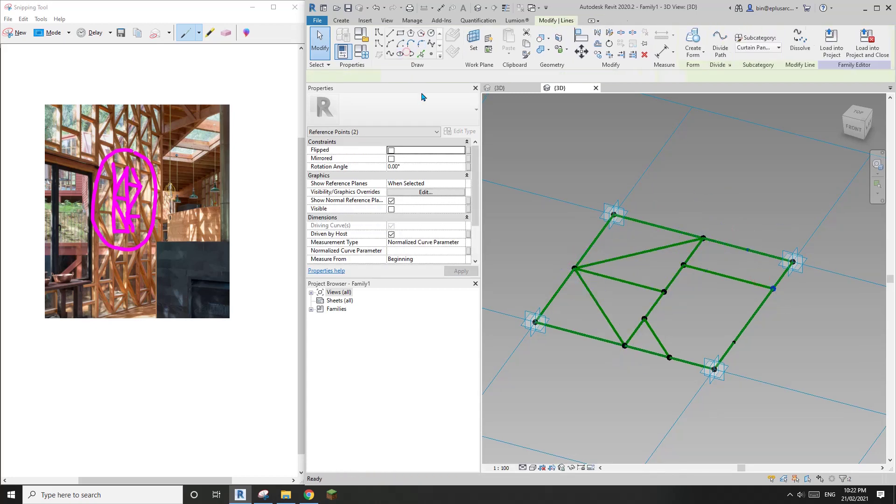
left_click(395, 221)
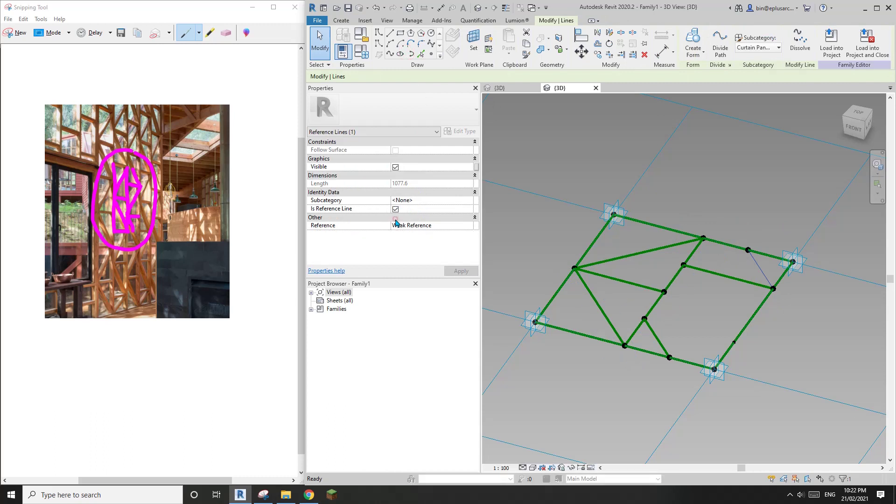
left_click(680, 177)
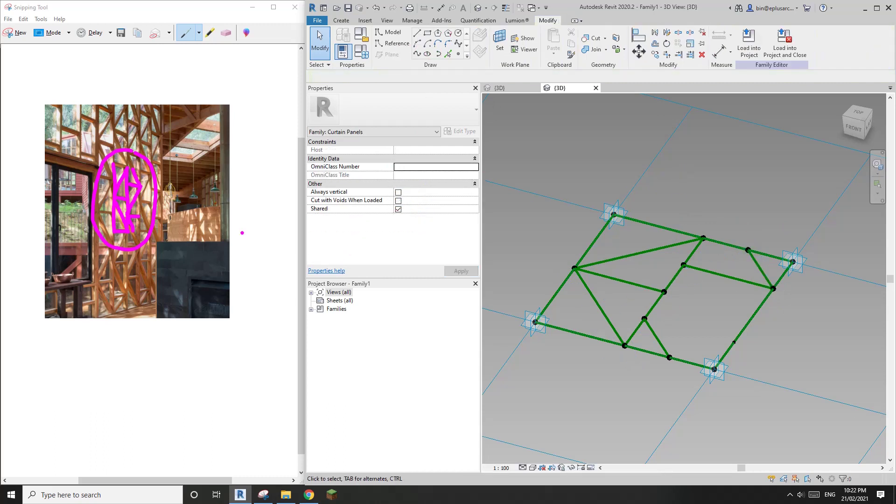
Connect the right edge's 0.75 point to the central line's 0.25 point with a line and make it a reference line
left_click(772, 289)
left_click_drag(662, 326, 663, 328, "ctrl")
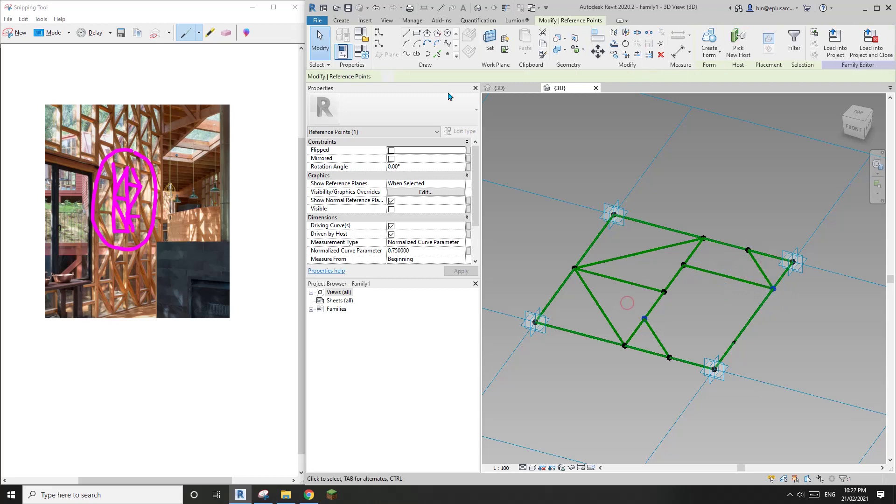
left_click(407, 53)
left_click(395, 217)
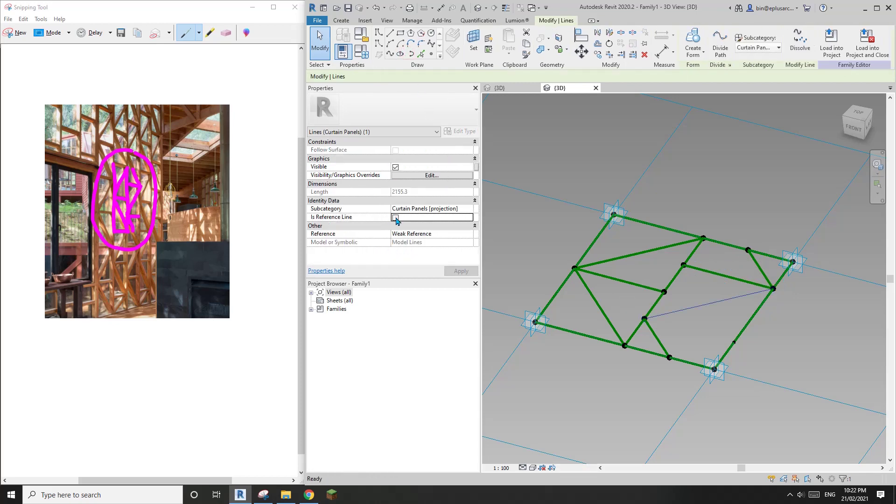
key("Escape")
Connect the central line's 0.25 point to the right edge's 0.25 point with a line and make it a reference line
left_click(645, 321)
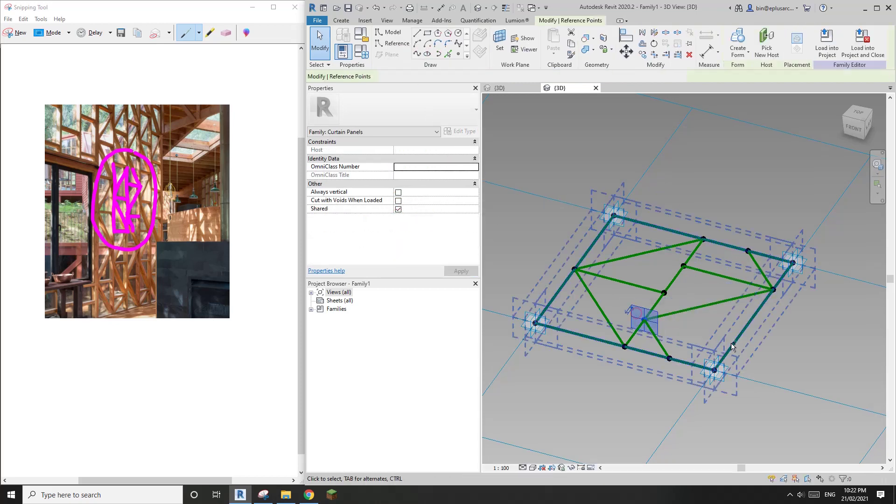
left_click(734, 343, "ctrl")
left_click(407, 54)
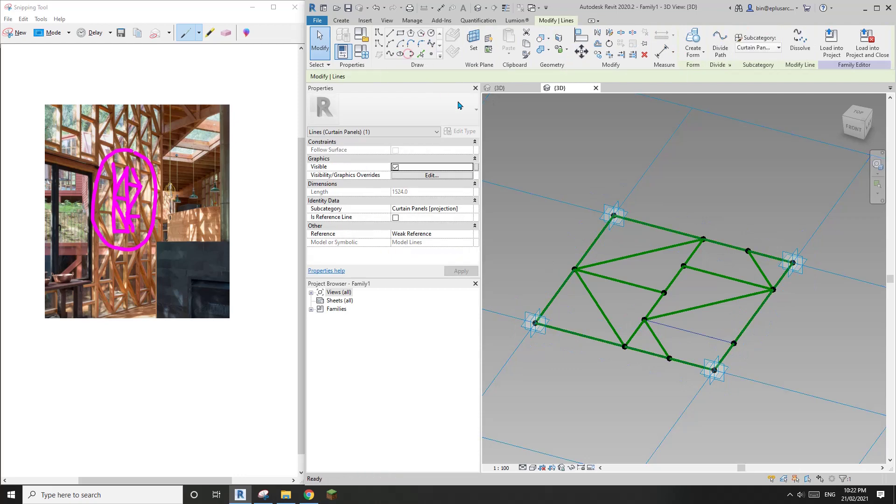
left_click(395, 217)
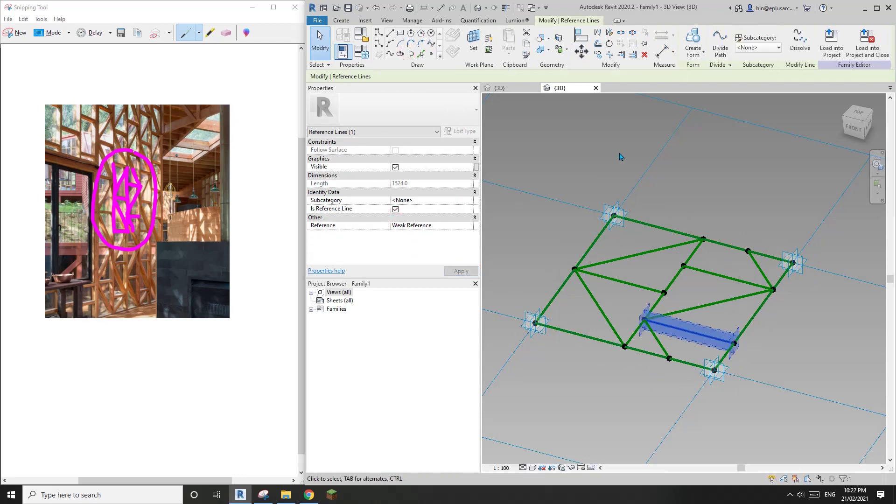
scroll(607, 154, "down", 2)
key("Escape")
Place a hosted reference point on the left edge between its midpoint and the panel's upper corner
middle_click_drag(641, 169, 644, 219, "shift")
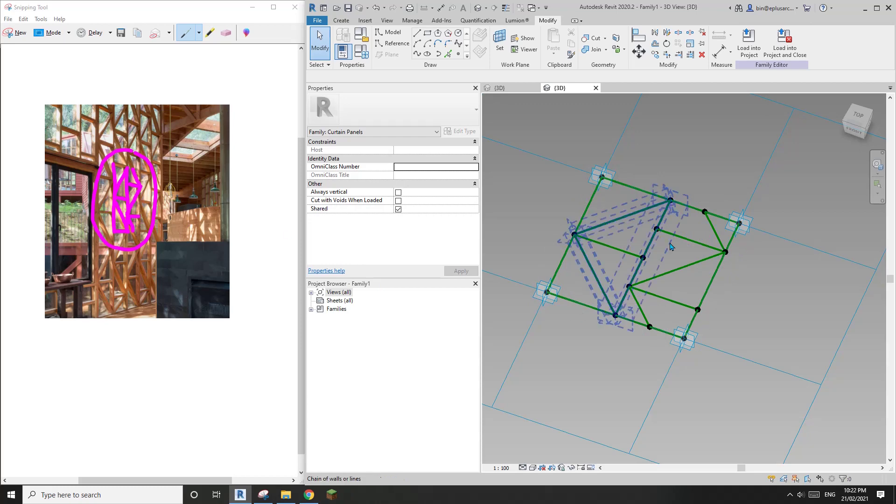
middle_click_drag(628, 252, 646, 241, "shift")
scroll(629, 231, "up", 1)
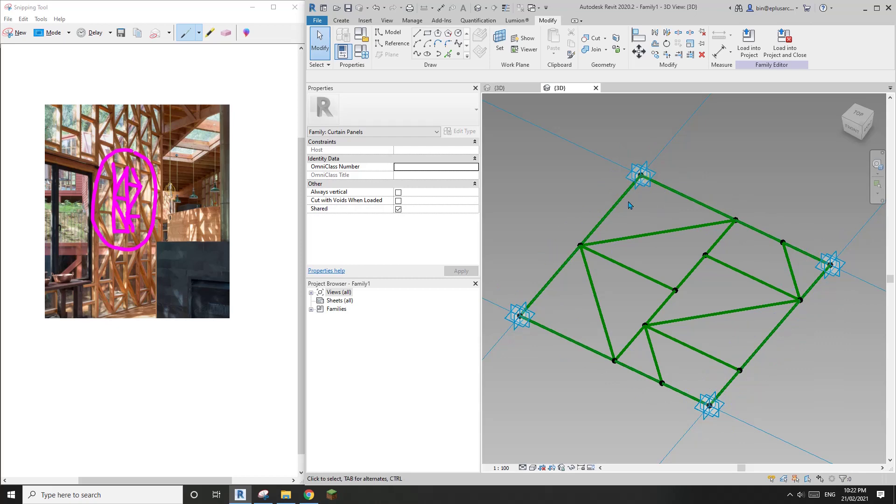
scroll(629, 216, "up", 2)
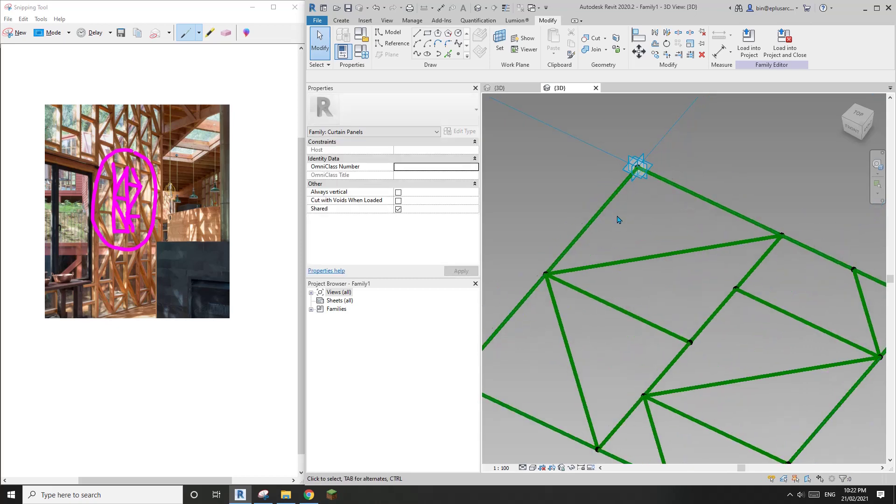
middle_click_drag(617, 219, 619, 199)
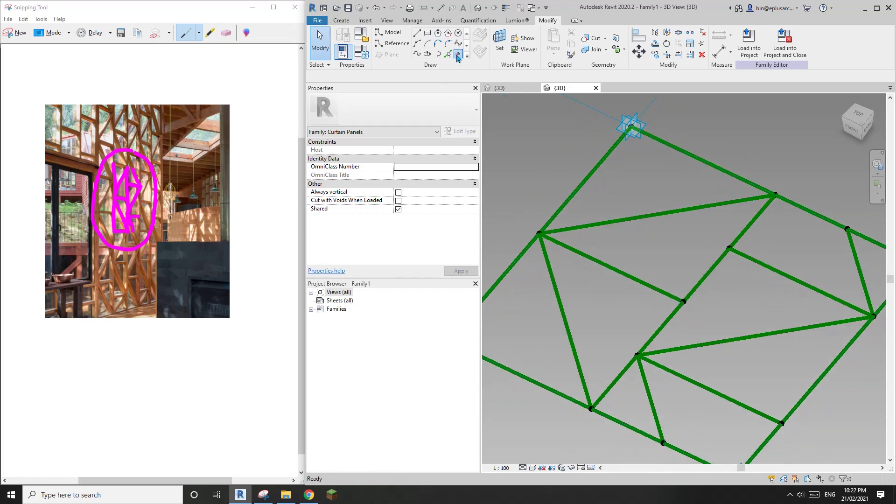
left_click(458, 56)
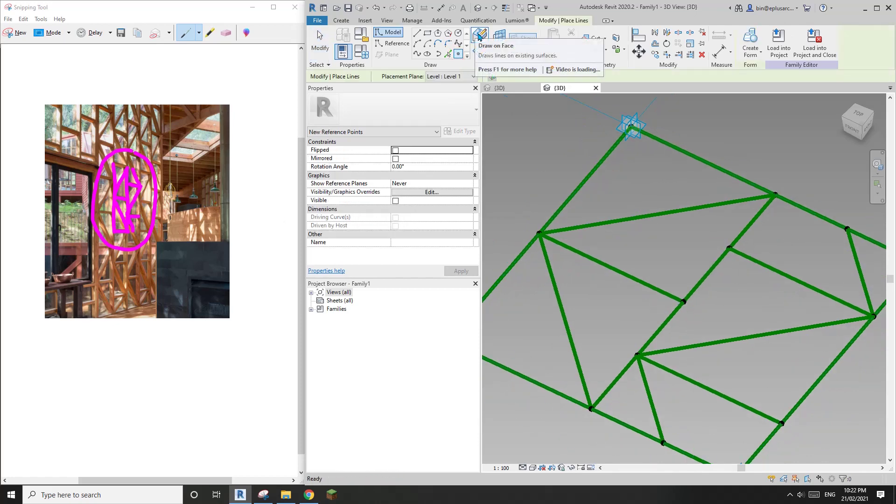
middle_click_drag(700, 206, 616, 190, "shift")
scroll(644, 197, "down", 1)
scroll(616, 190, "up", 1)
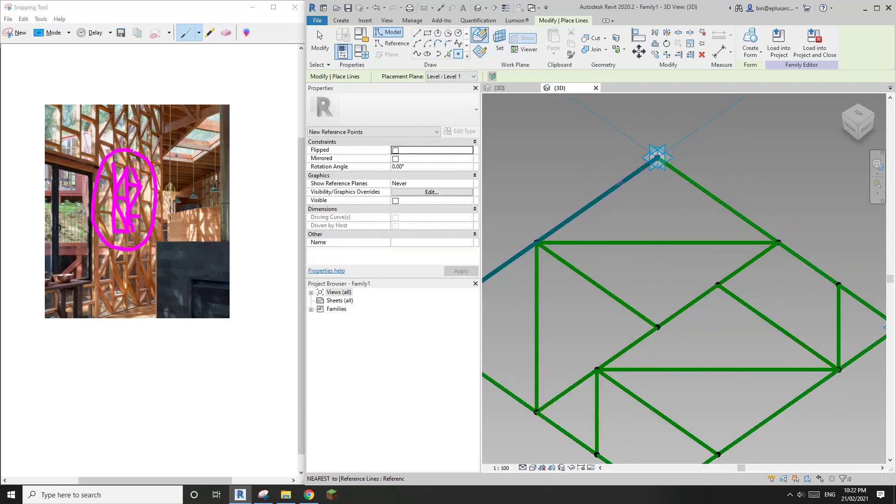
left_click(613, 188)
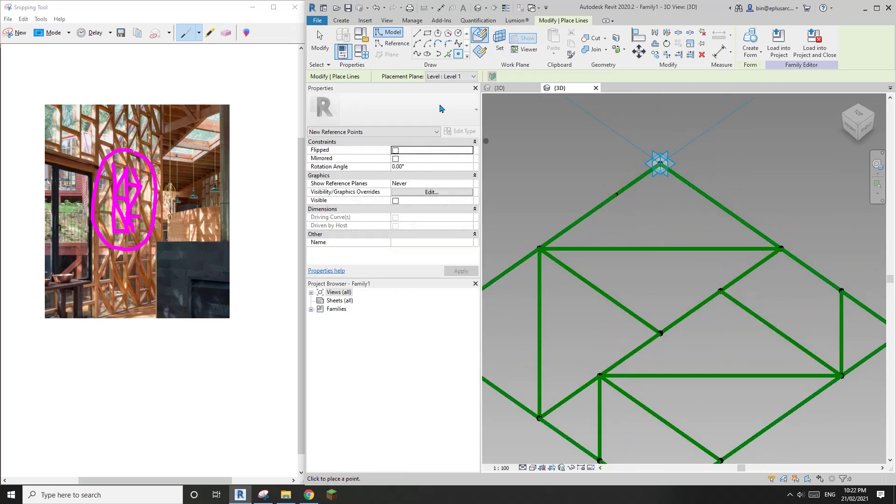
Set the left edge's new reference point as the work plane and draw a small reference-line rectangle starting at that point
left_click(387, 45)
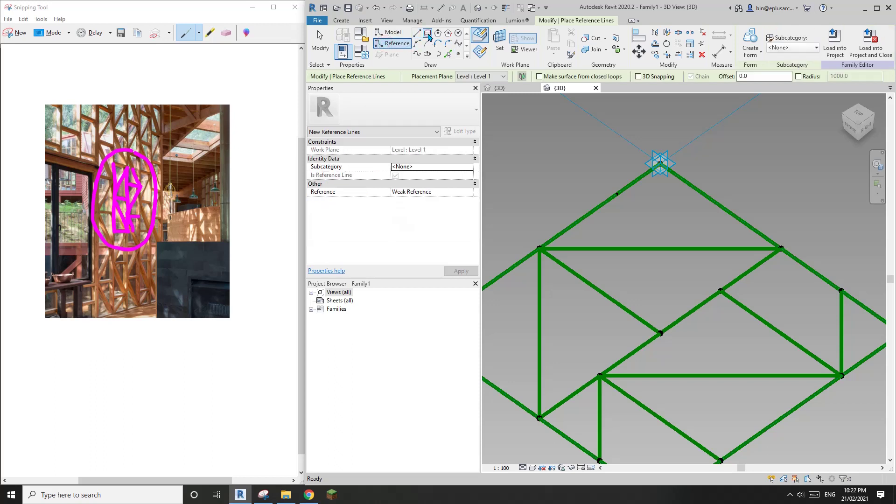
left_click(499, 46)
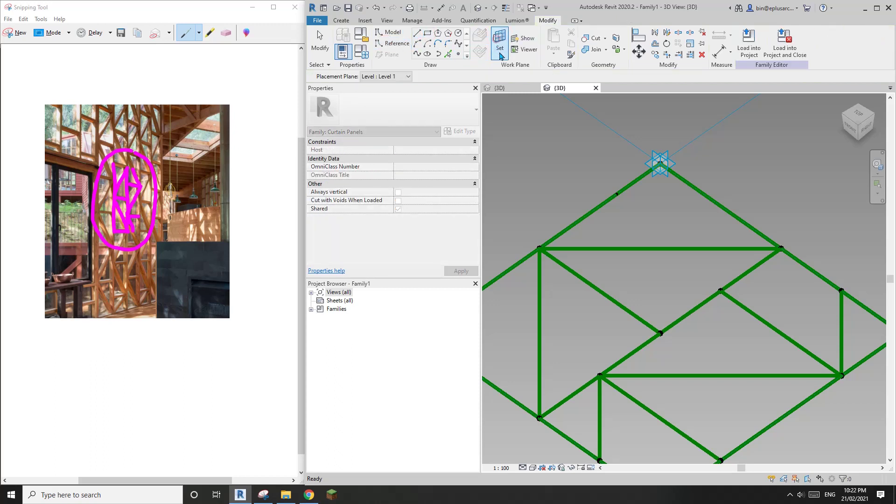
left_click(617, 195)
scroll(621, 206, "up", 5)
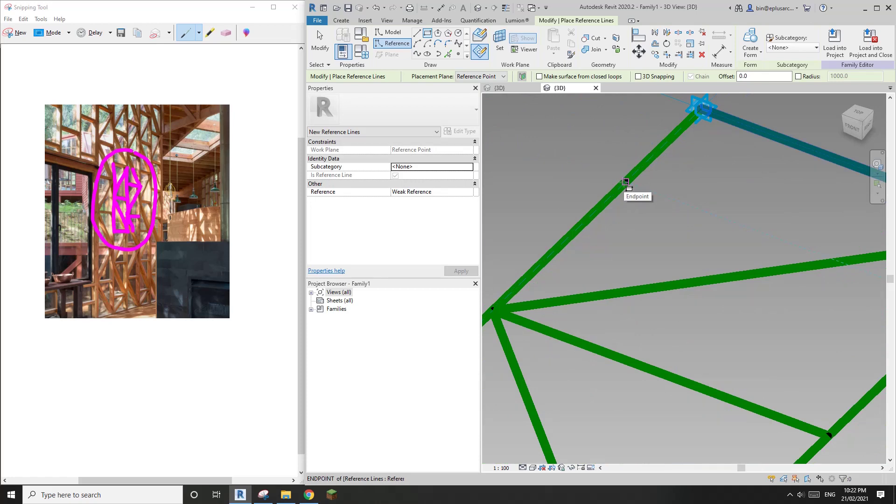
left_click(625, 182)
scroll(635, 217, "down", 3)
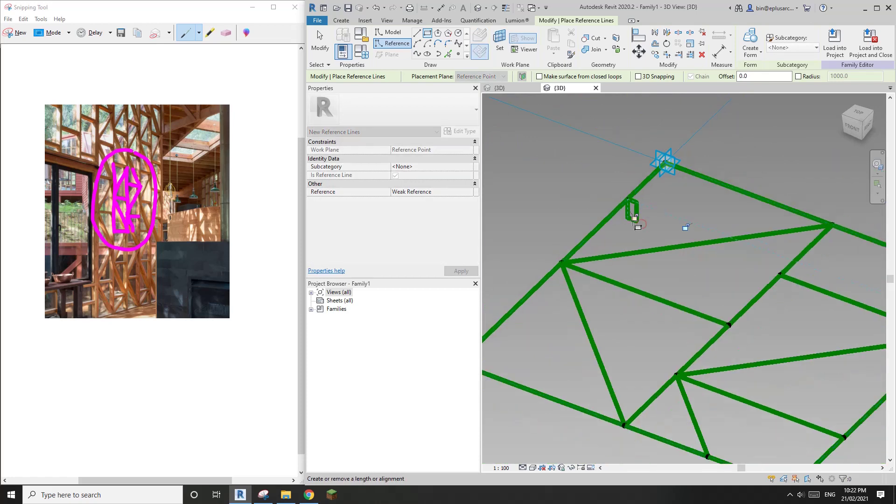
scroll(636, 218, "down", 3)
key("Escape")
key("Escape")
Set the 3D view scale to 1:10 so the rectangular profile's lines display thinner
scroll(643, 205, "up", 6)
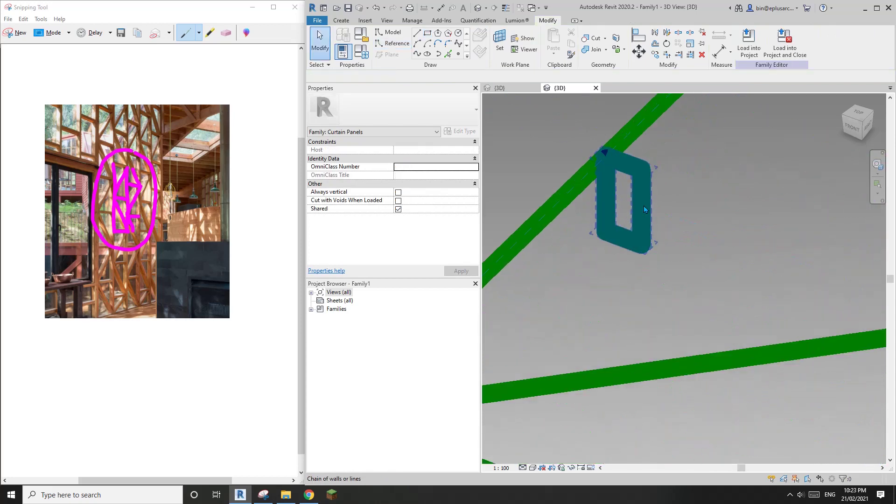
middle_click_drag(643, 206, 664, 232, "shift")
left_click(664, 232)
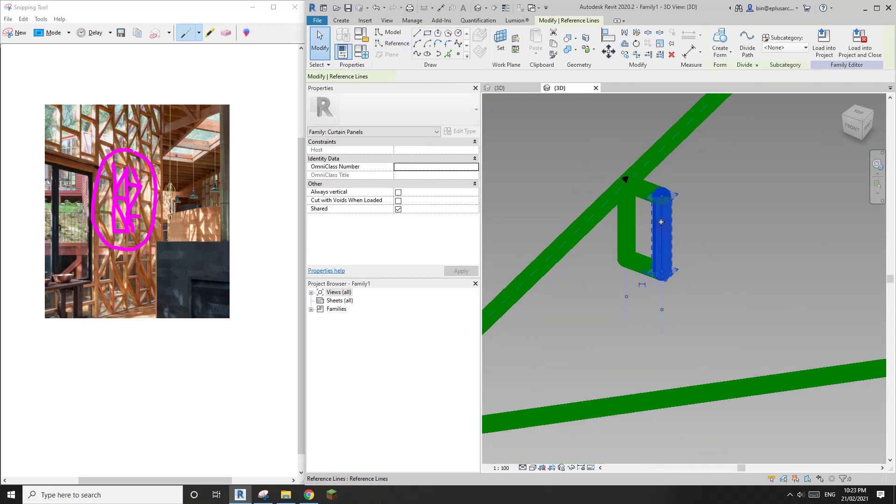
left_click(560, 340)
left_click(501, 468)
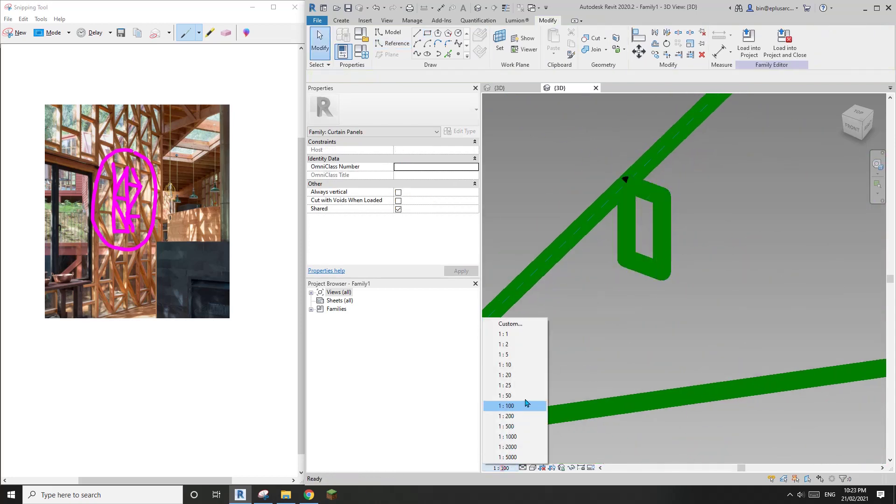
left_click(517, 365)
scroll(651, 254, "down", 2)
scroll(618, 252, "up", 5)
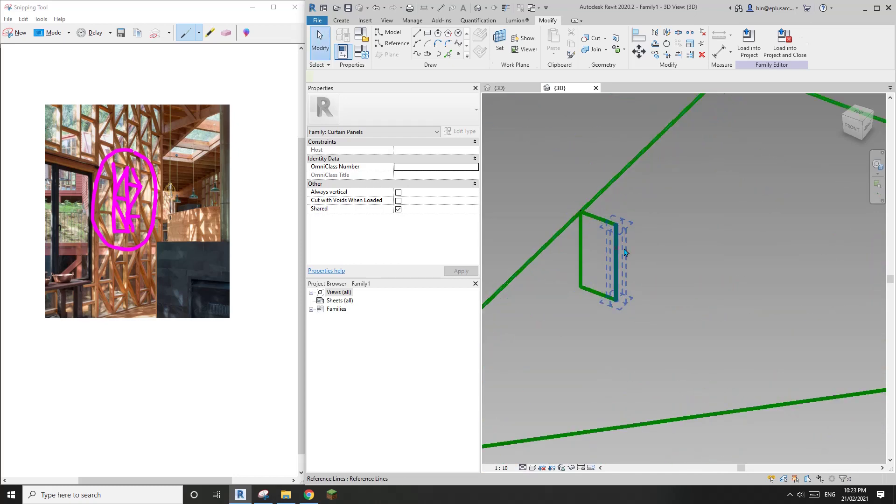
Set the small rectangular profile's width to 50 mm
left_click(626, 253)
scroll(648, 261, "down", 3)
scroll(659, 269, "up", 3)
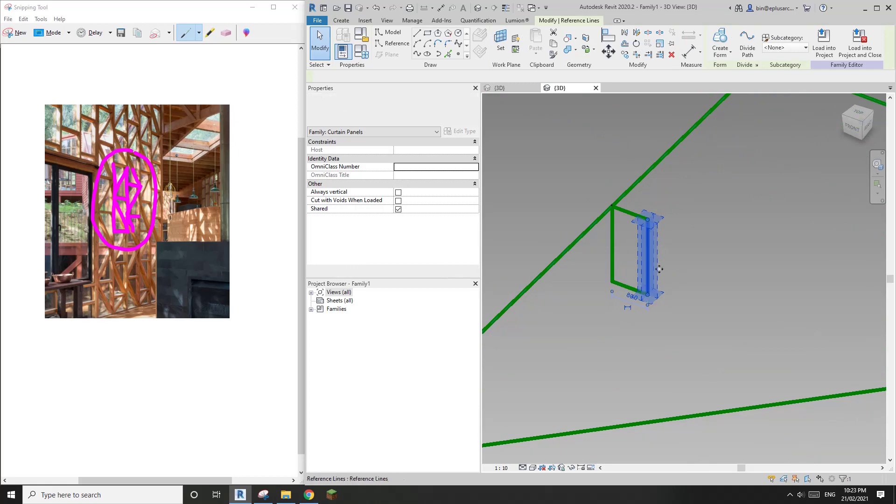
scroll(658, 269, "up", 1)
scroll(625, 316, "up", 2)
scroll(649, 330, "down", 2)
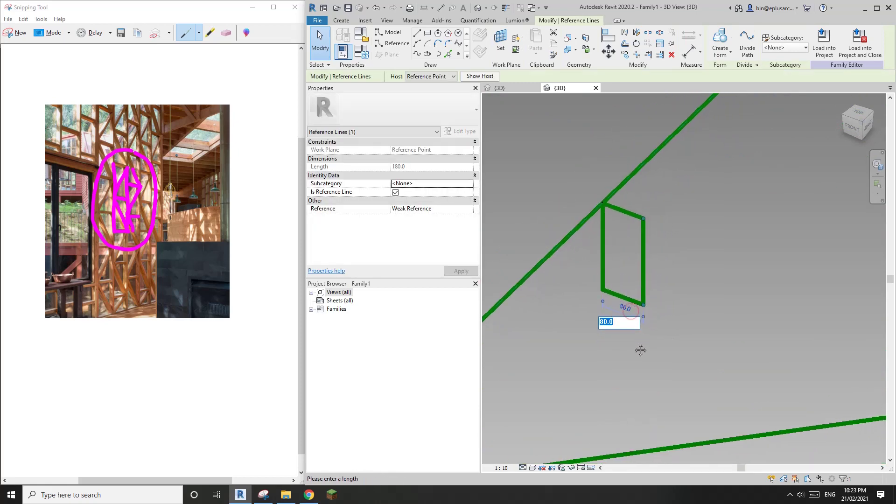
type("50")
key("Return")
left_click(723, 303)
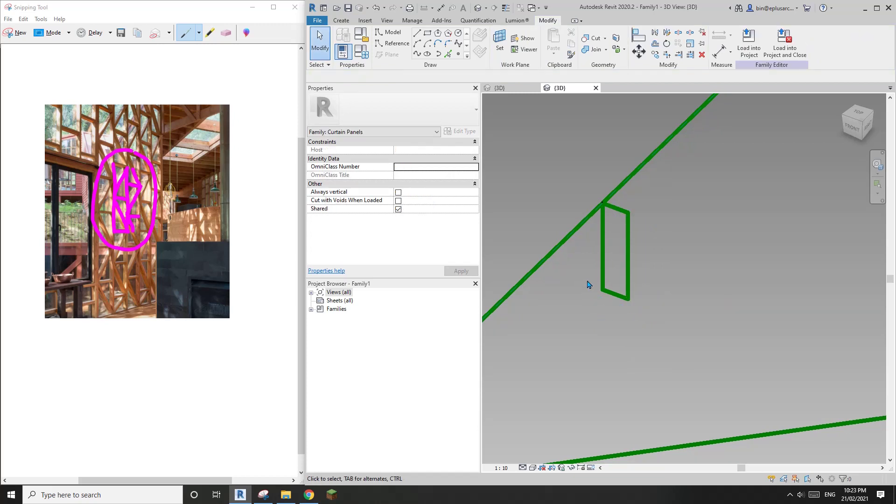
Set the rectangular profile's height to 150 mm
left_click_drag(580, 274, 666, 330)
left_click(578, 241)
middle_click_drag(723, 289, 721, 300)
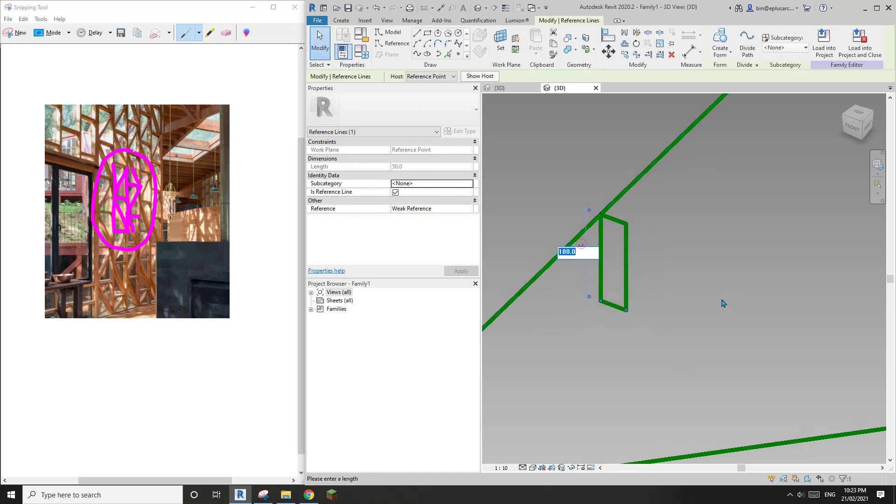
type("150")
key("Return")
left_click(705, 286)
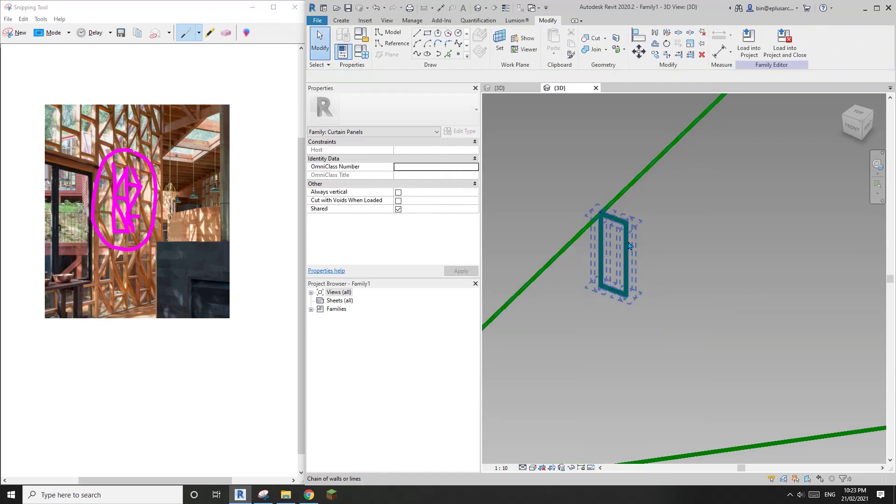
Move the whole rectangular profile so the midpoint of its upper edge sits on the hosted reference point
left_click(608, 220)
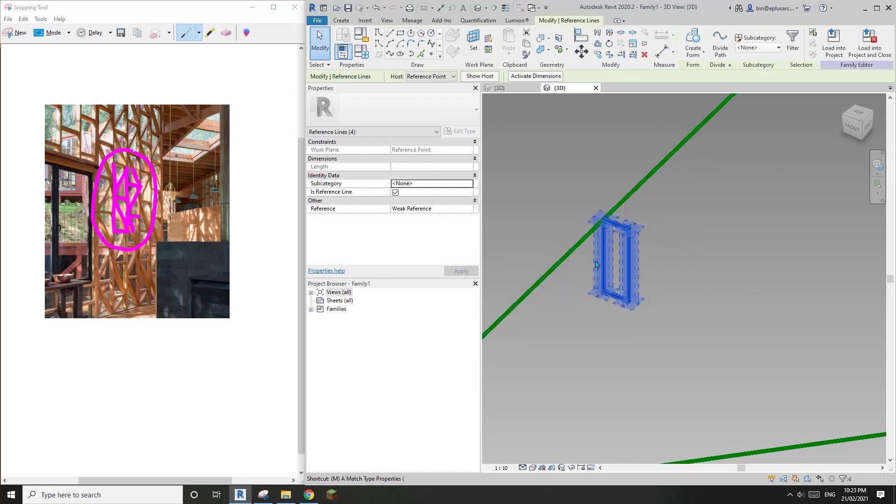
key("v")
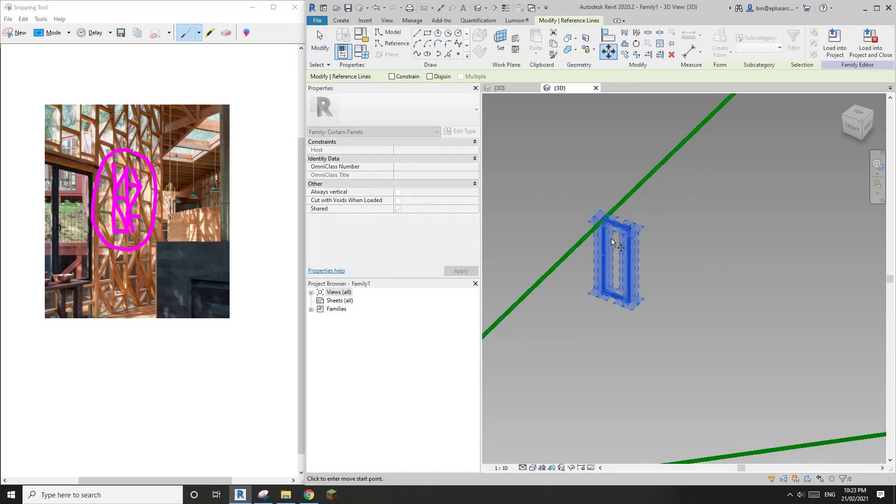
scroll(612, 231, "up", 1)
left_click(604, 214)
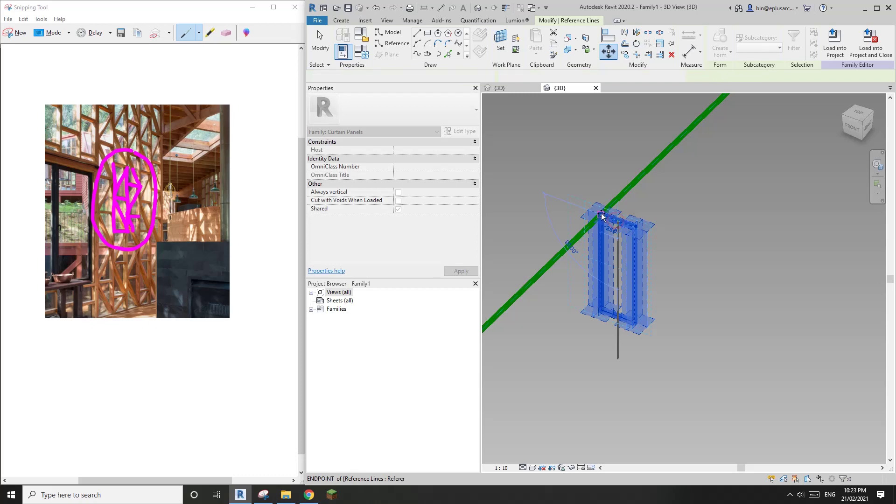
scroll(603, 214, "down", 3)
middle_click_drag(604, 233, 668, 226, "shift")
scroll(606, 213, "down", 1)
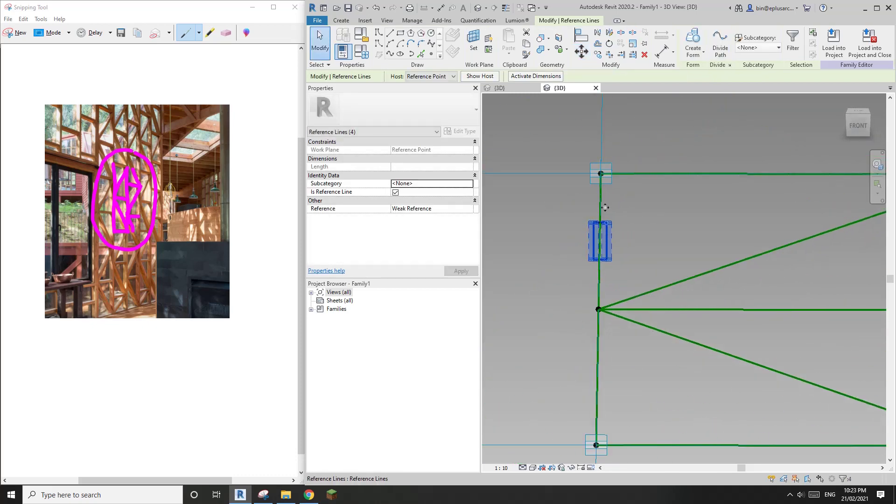
middle_click_drag(608, 216, 640, 180, "shift")
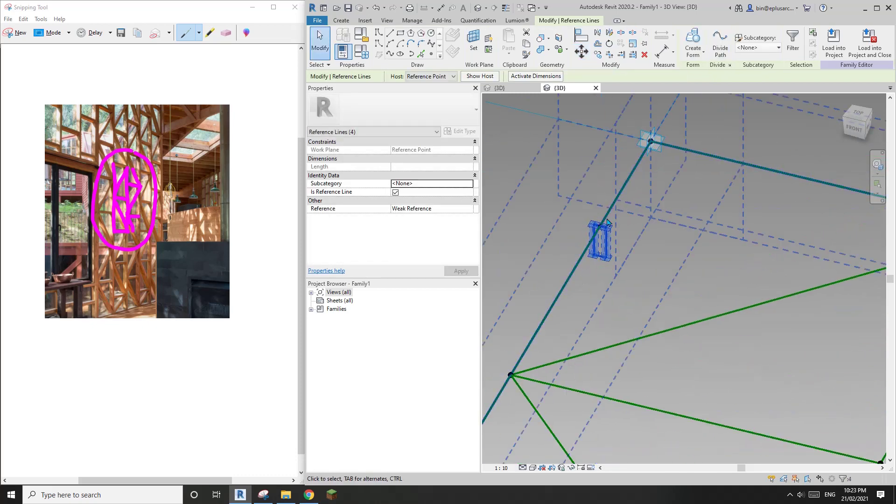
left_click(615, 253)
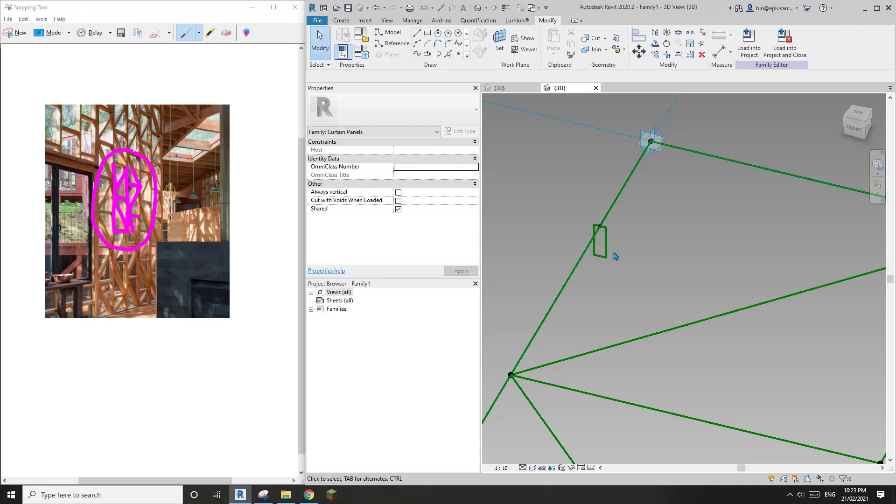
Examine the rectangular profile on the edge and how it relates to the panel's edges, reference points and lattice lines
scroll(614, 254, "down", 2)
middle_click_drag(598, 333, 648, 223)
scroll(604, 227, "down", 3)
key("Tab")
key("Tab")
key("Tab")
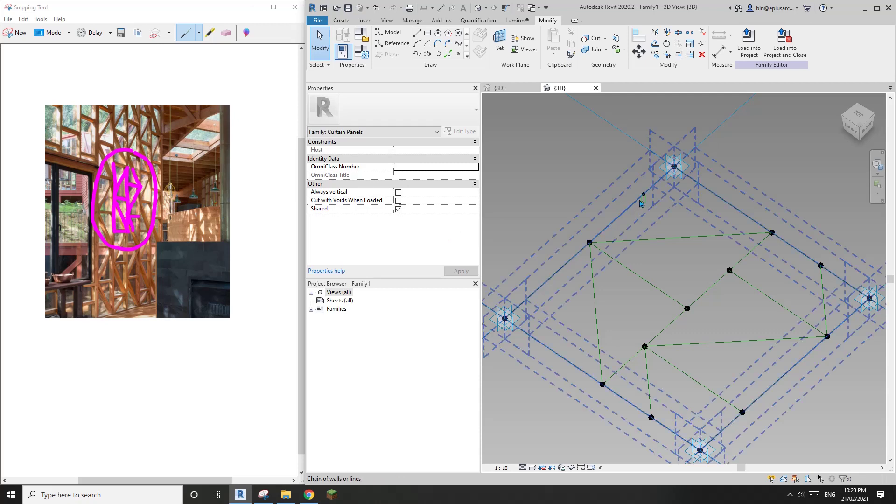
mouse_move(653, 210)
middle_mouse_down("shift")
mouse_move(649, 223)
mouse_move(663, 228)
mouse_move(640, 222)
middle_mouse_up("shift")
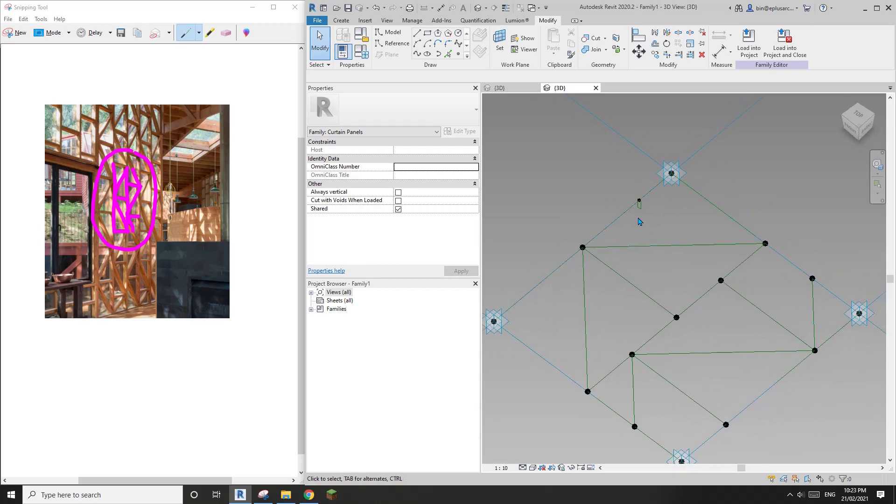
scroll(640, 219, "up", 6)
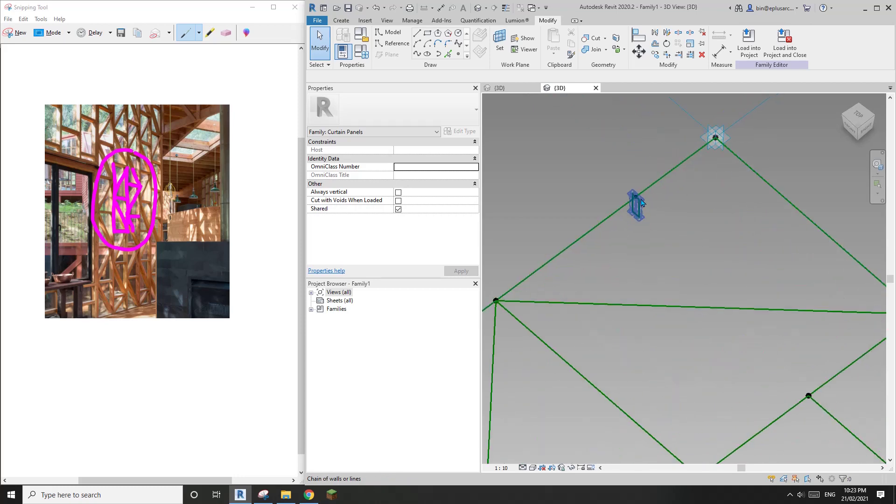
scroll(643, 206, "down", 5)
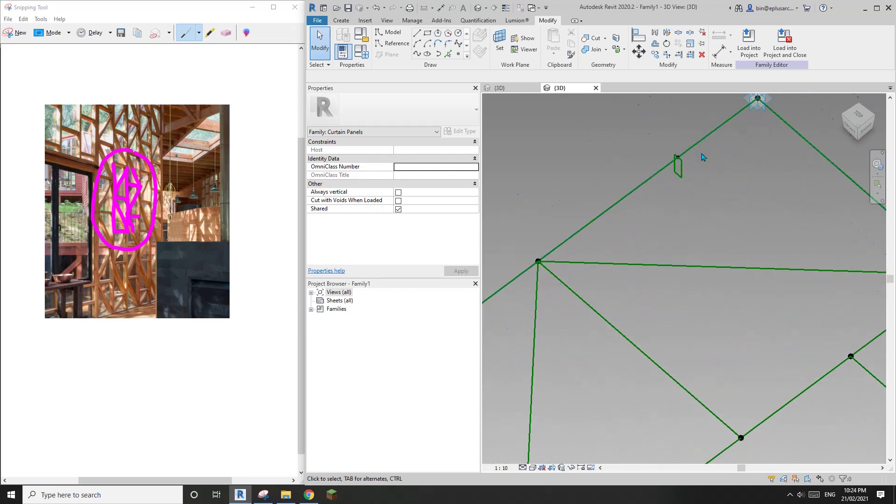
scroll(536, 270, "up", 3)
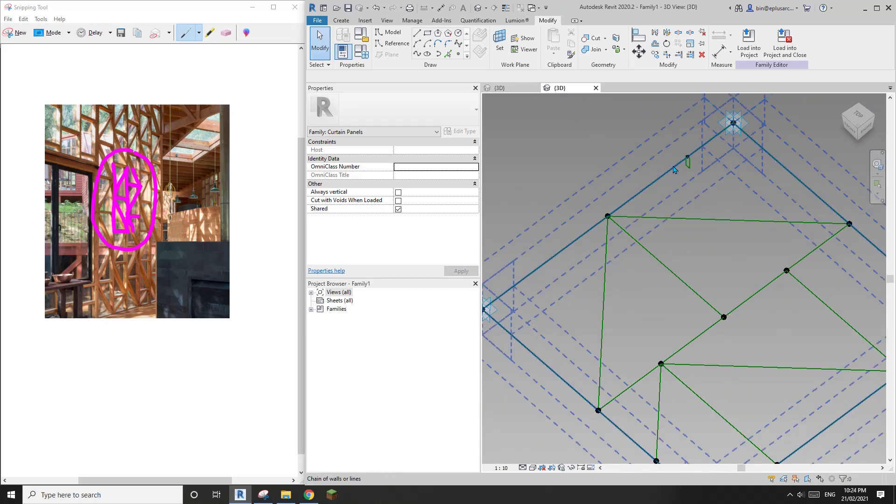
scroll(677, 186, "down", 1)
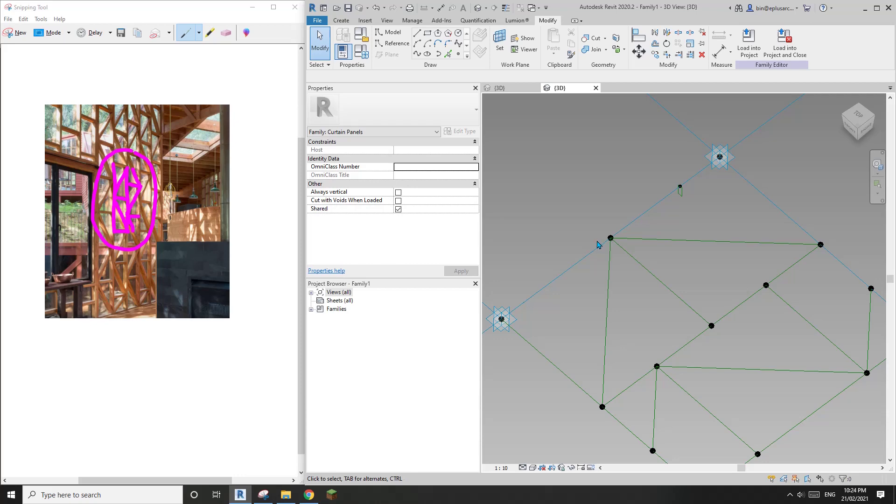
scroll(608, 247, "down", 3)
middle_click_drag(611, 252, 635, 230, "shift")
scroll(656, 214, "up", 4)
key("Tab")
key("Tab")
key("Tab")
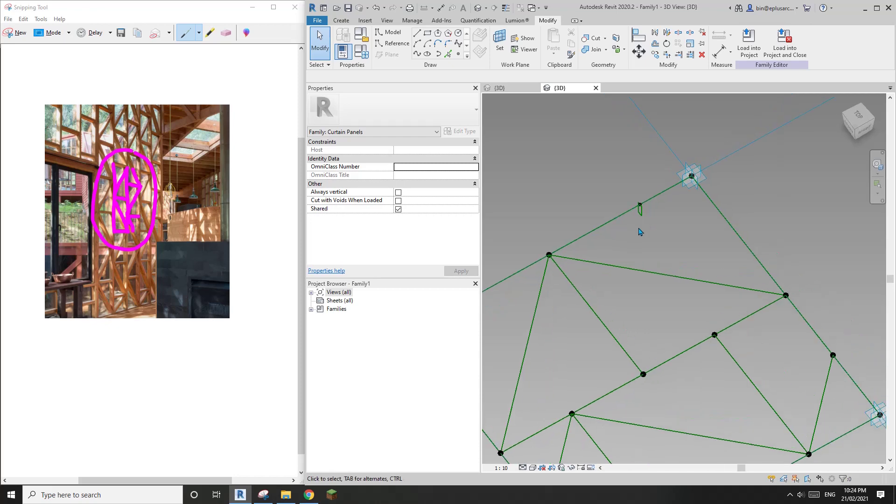
scroll(644, 220, "up", 4)
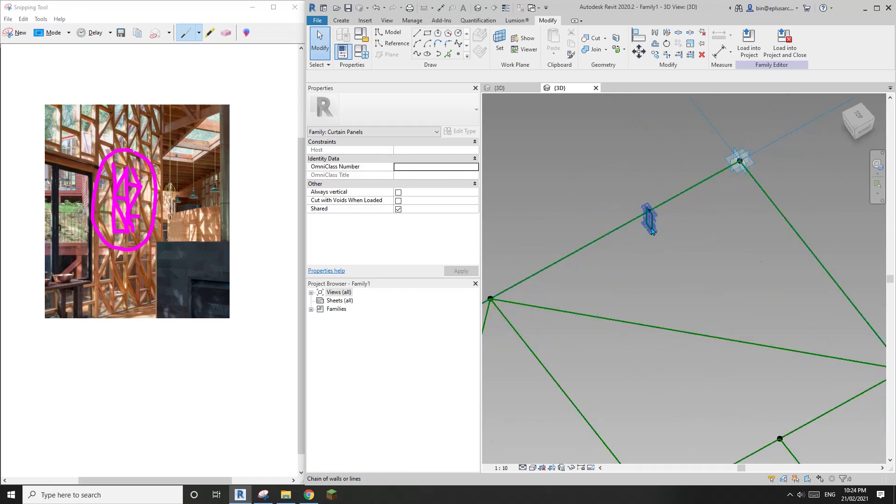
scroll(652, 230, "down", 2)
middle_click_drag(667, 207, 663, 216)
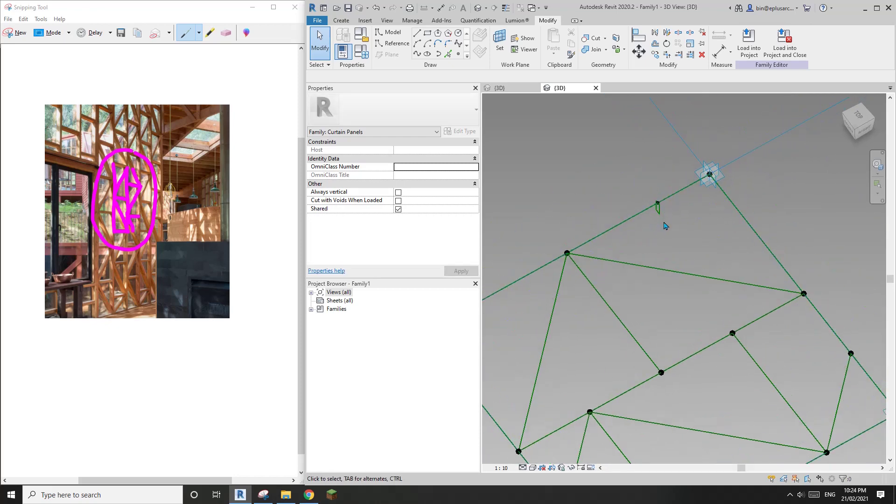
scroll(665, 226, "up", 3)
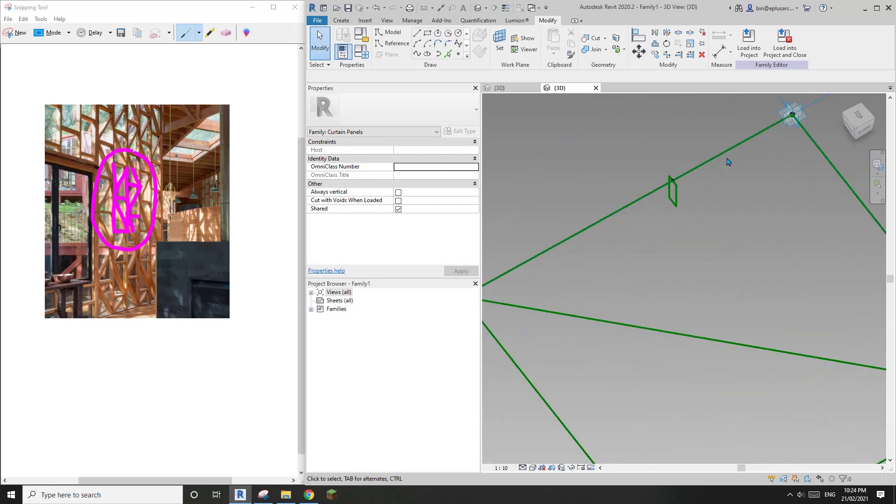
key("Tab")
scroll(712, 161, "down", 3)
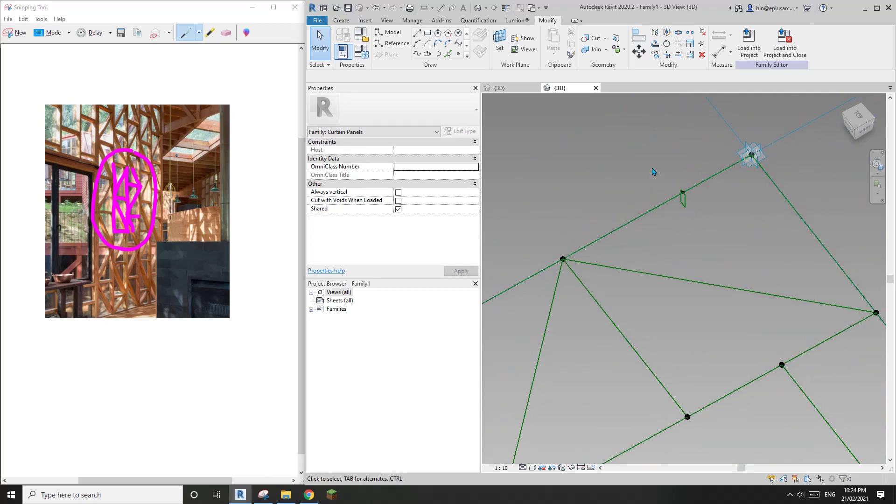
Select the rectangular profile together with its reference point and check in the filter which categories the selection contains
left_click_drag(653, 170, 691, 240)
scroll(689, 202, "up", 4)
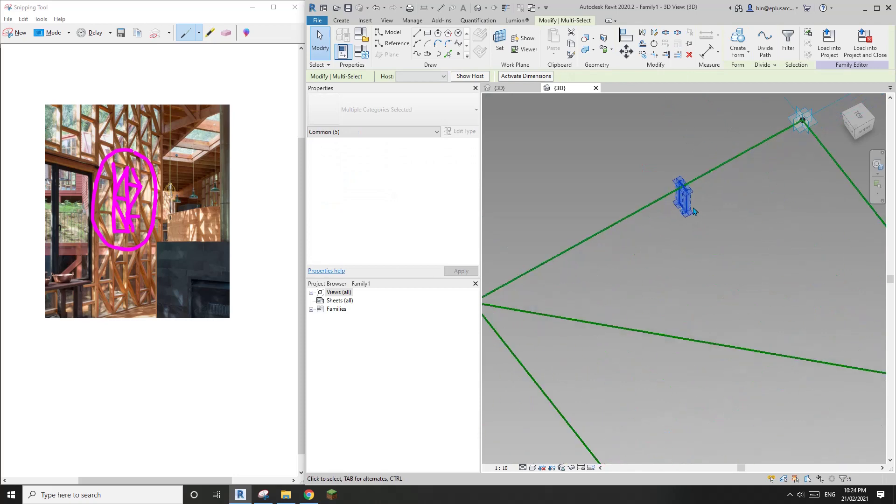
scroll(685, 176, "up", 1)
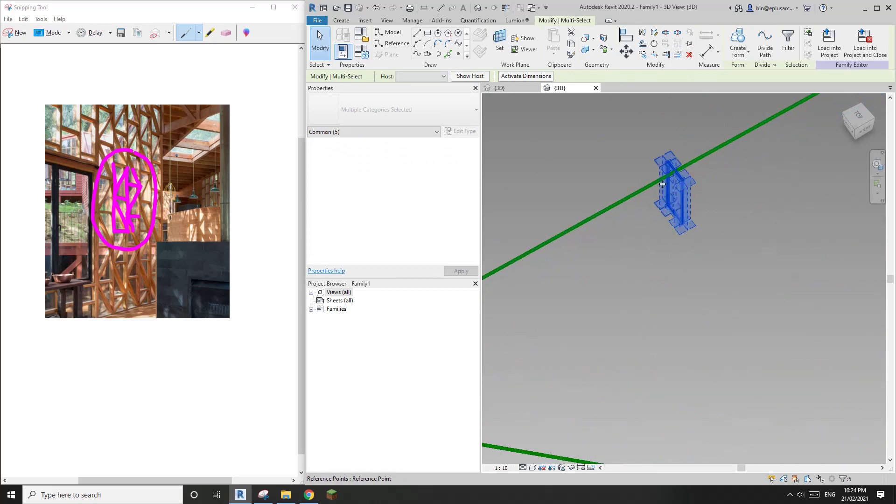
scroll(700, 174, "up", 1)
scroll(700, 173, "up", 1)
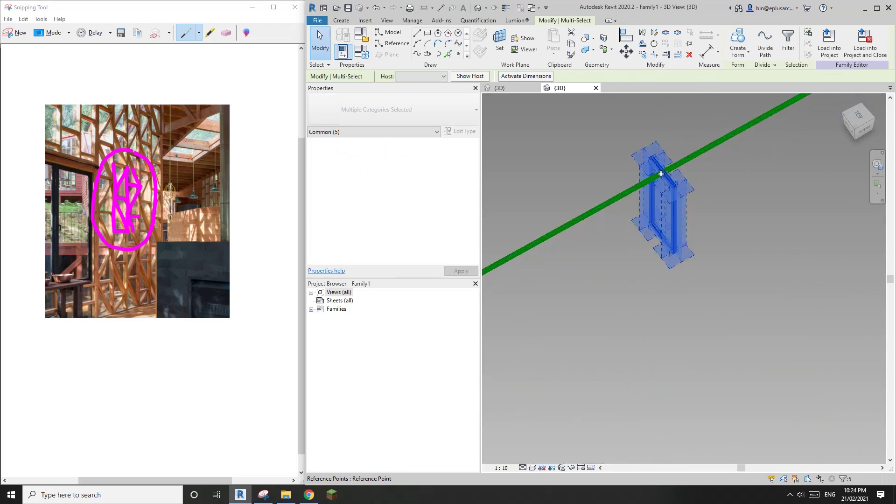
scroll(666, 172, "down", 2)
middle_click_drag(666, 172, 647, 260)
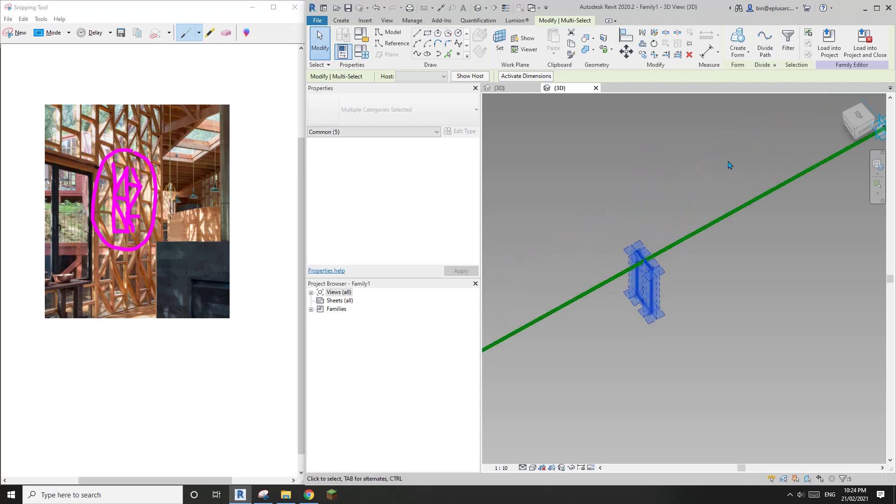
left_click(792, 54)
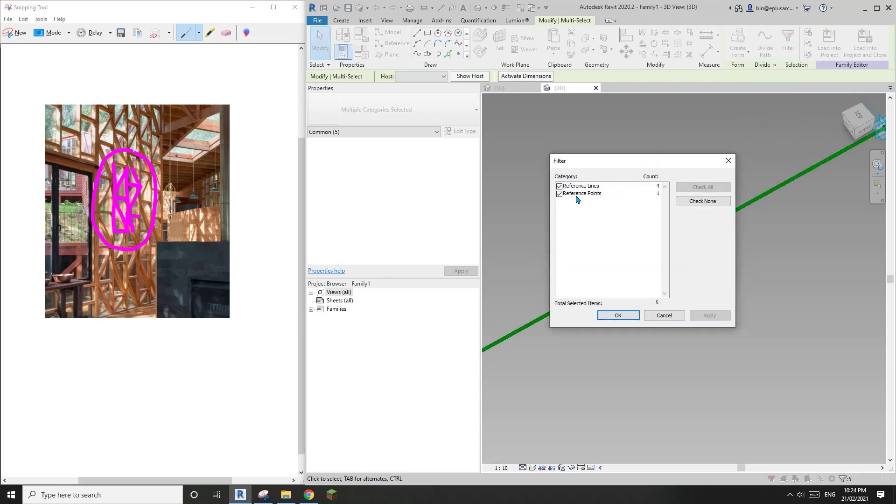
left_click(673, 319)
Copy the selected profile and reference point about a dozen times into the empty space outside the panel, using the Multiple option
scroll(699, 256, "down", 4)
middle_click_drag(690, 276, 679, 220)
key("c")
key("o")
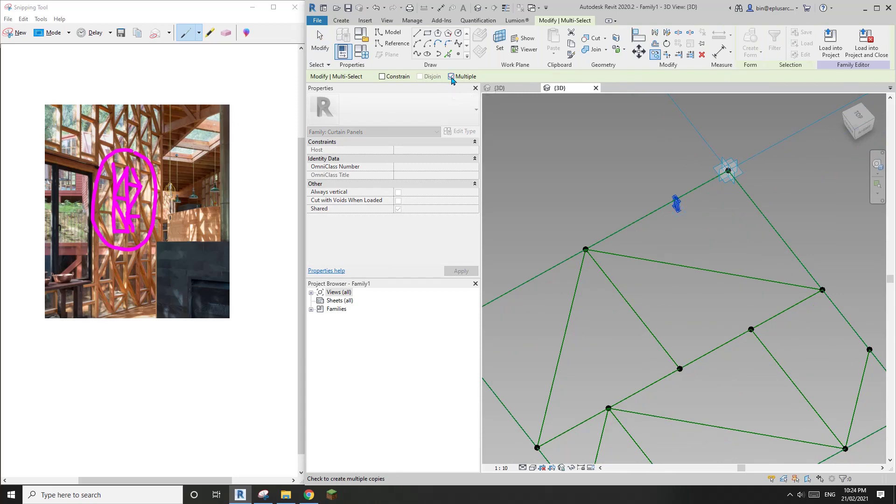
scroll(621, 174, "down", 4)
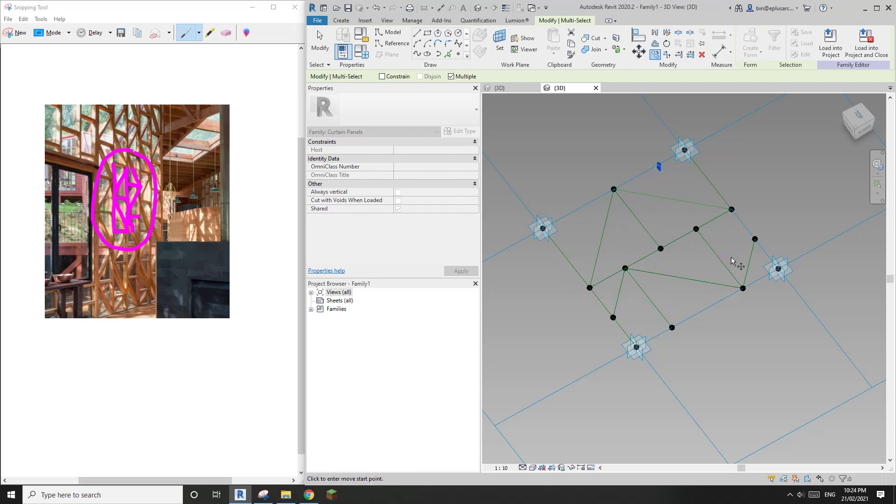
middle_click_drag(606, 222, 613, 247, "shift")
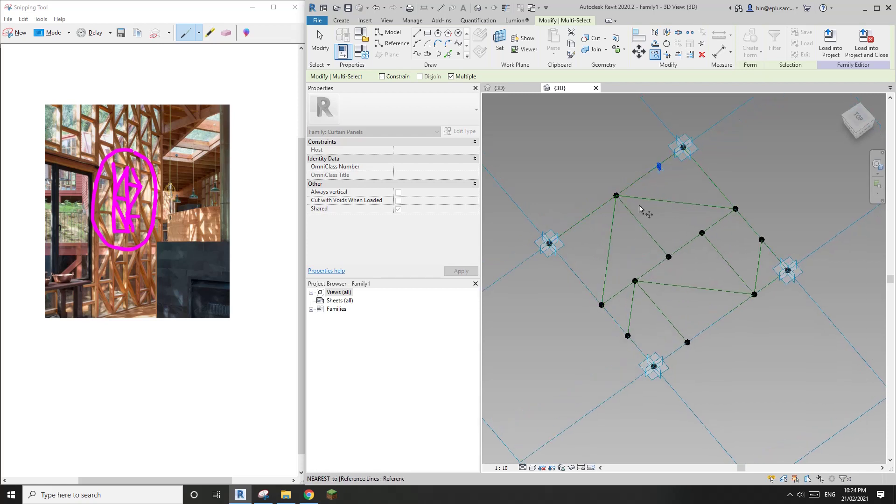
middle_click_drag(651, 172, 678, 209)
left_click(679, 205)
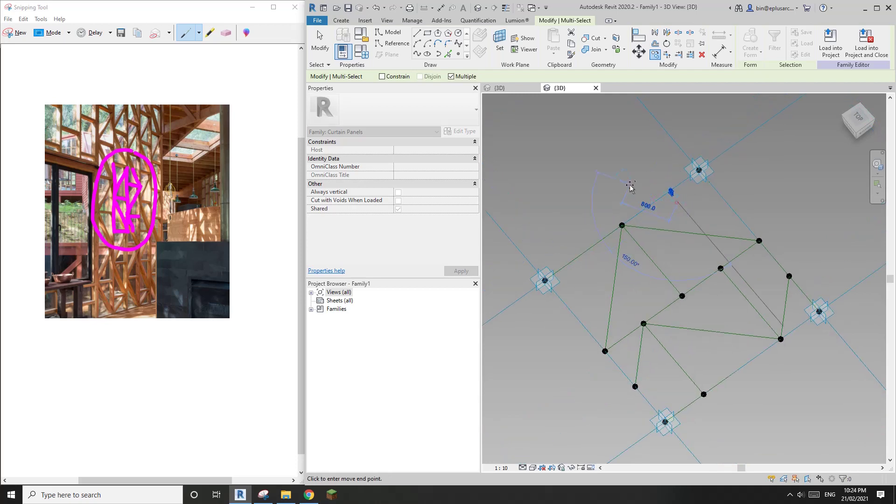
left_click(639, 175)
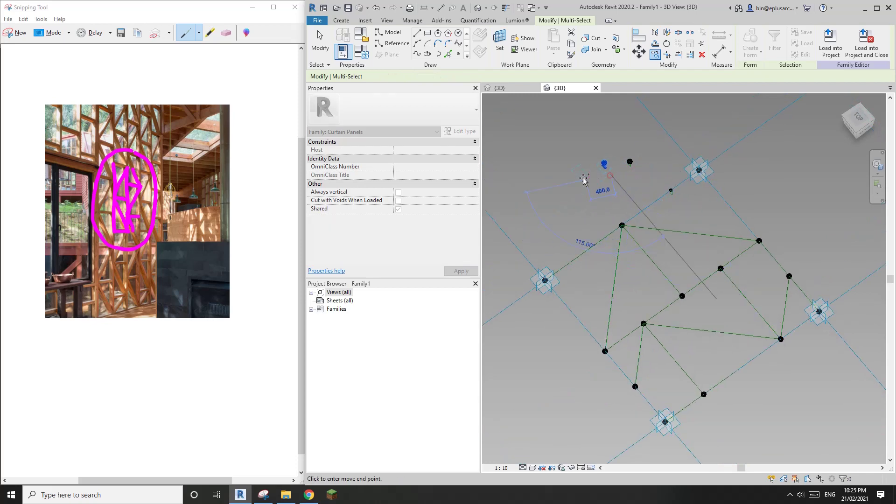
left_click(584, 220)
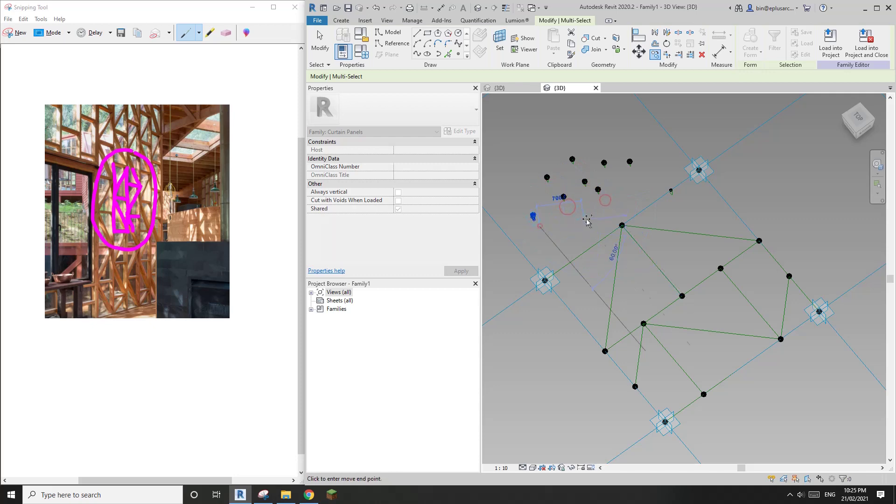
left_click(601, 219)
middle_click_drag(678, 194, 686, 194)
key("Escape")
key("Escape")
scroll(644, 240, "up", 1)
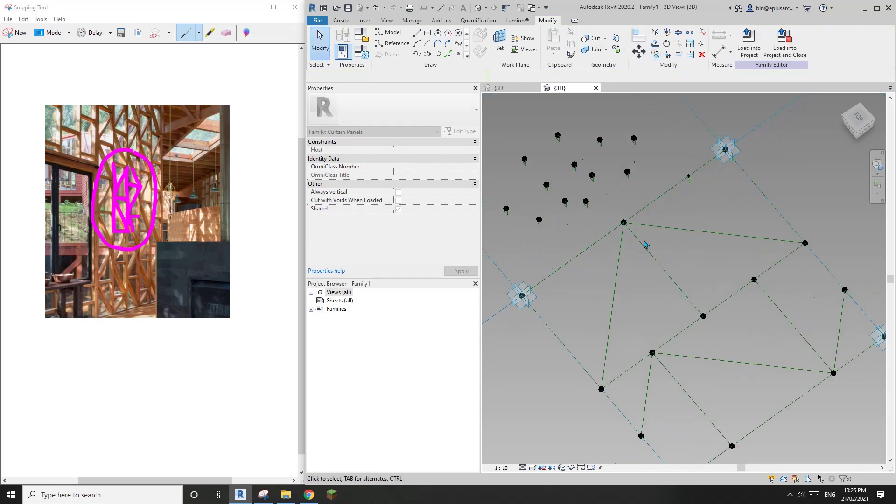
middle_click_drag(644, 244, 619, 176, "shift")
scroll(617, 174, "up", 2)
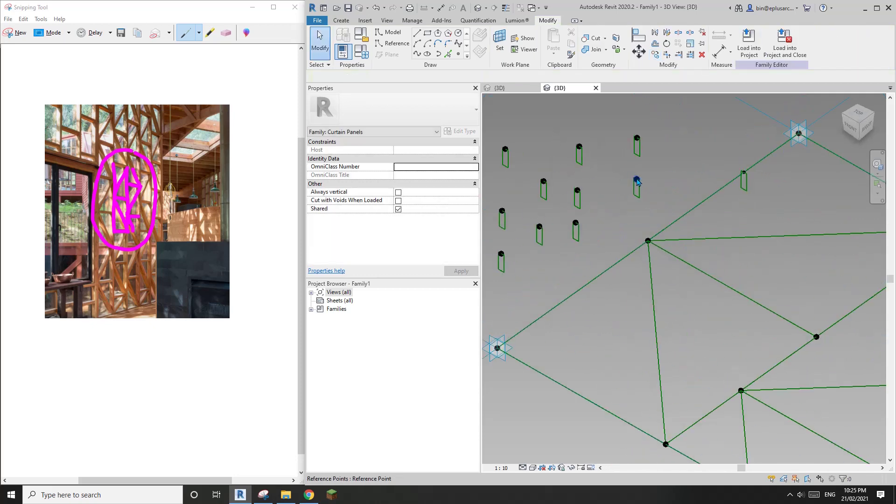
Rehost one copied profile's reference point onto the first lattice line fanning from the panel-edge node beside the spare copies
left_click(637, 179)
middle_click_drag(636, 177, 615, 178, "shift")
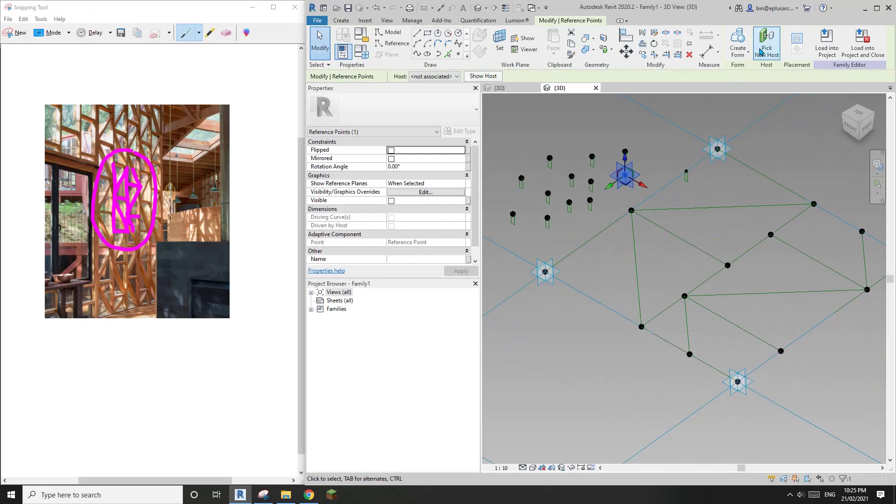
left_click(766, 43)
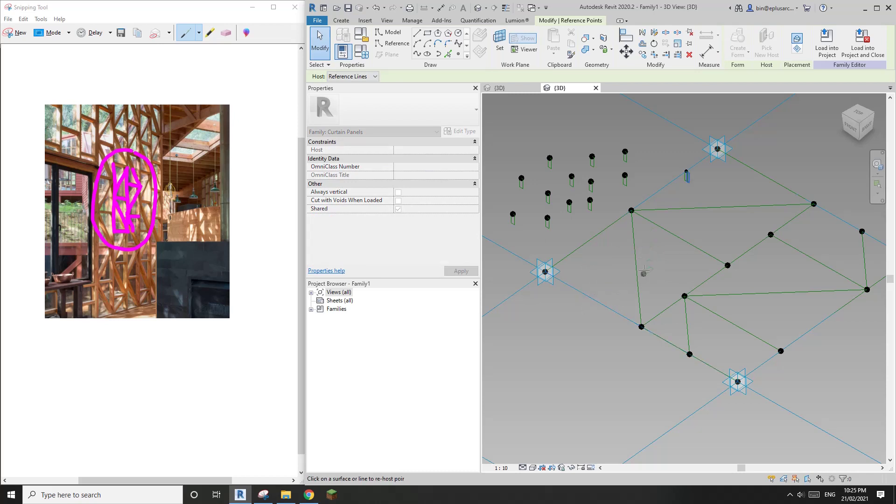
scroll(635, 263, "up", 2)
middle_click_drag(636, 267, 638, 239, "shift")
left_click(658, 265)
scroll(673, 212, "up", 4)
scroll(683, 212, "up", 3)
scroll(683, 219, "down", 5)
scroll(615, 240, "up", 3)
middle_click_drag(585, 251, 582, 234, "shift")
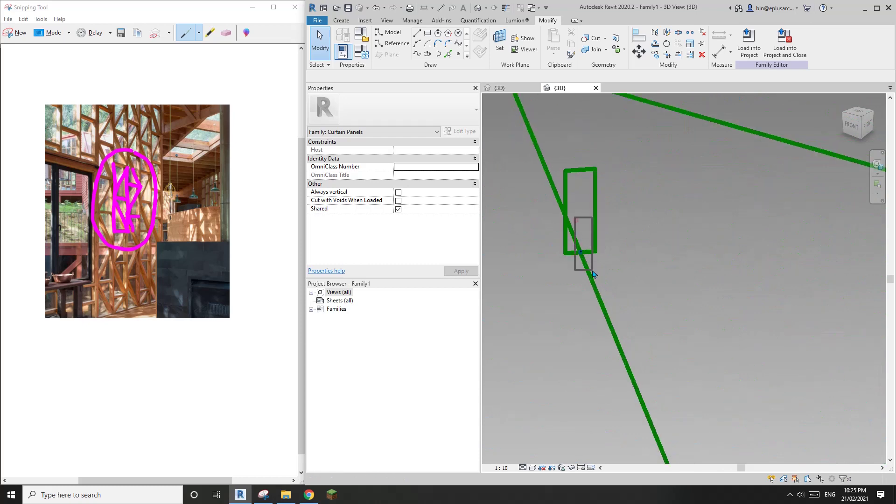
Set the rotation angle of the newly hosted profile's reference point to 180° so the rectangle hangs below its lattice line
left_click_drag(592, 271, 595, 274)
scroll(597, 273, "down", 4)
middle_click_drag(622, 277, 636, 274)
middle_click_drag(607, 270, 599, 266, "shift")
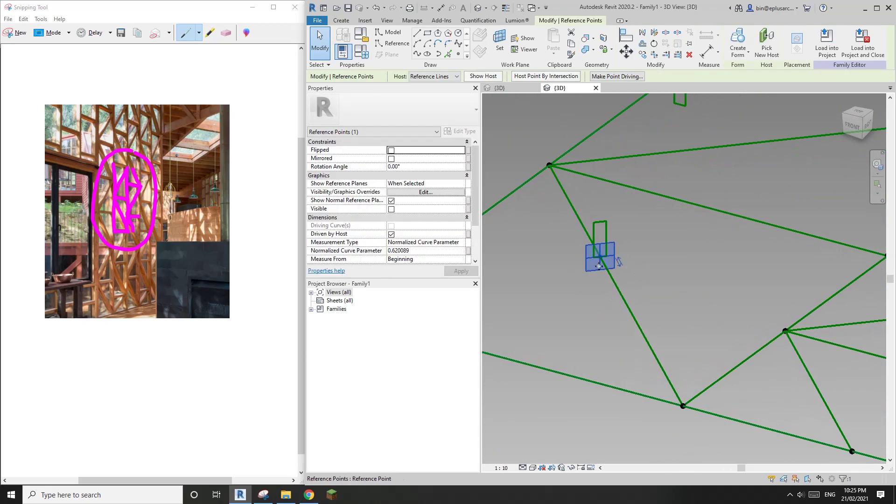
left_click(420, 166)
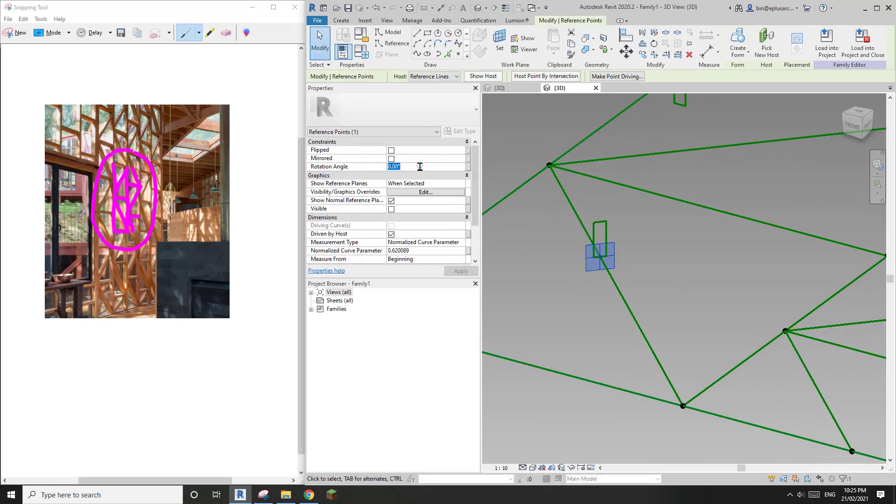
key("Return")
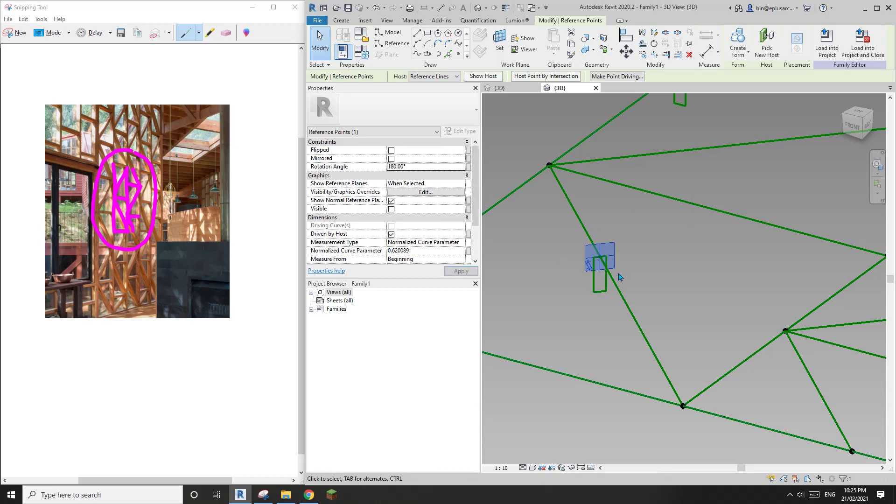
scroll(608, 286, "down", 3)
mouse_move(640, 276)
middle_mouse_down("shift")
mouse_move(704, 202)
mouse_move(625, 279)
middle_mouse_up("shift")
left_click(560, 262)
middle_click_drag(559, 262, 579, 226, "shift")
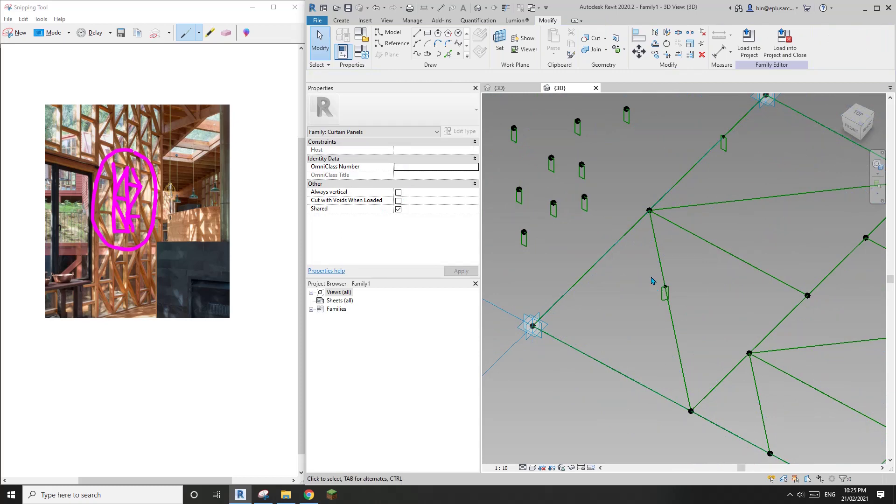
Rehost a second spare profile onto the middle of the three lattice lines fanning from the same panel-edge node
middle_click_drag(669, 285, 657, 310)
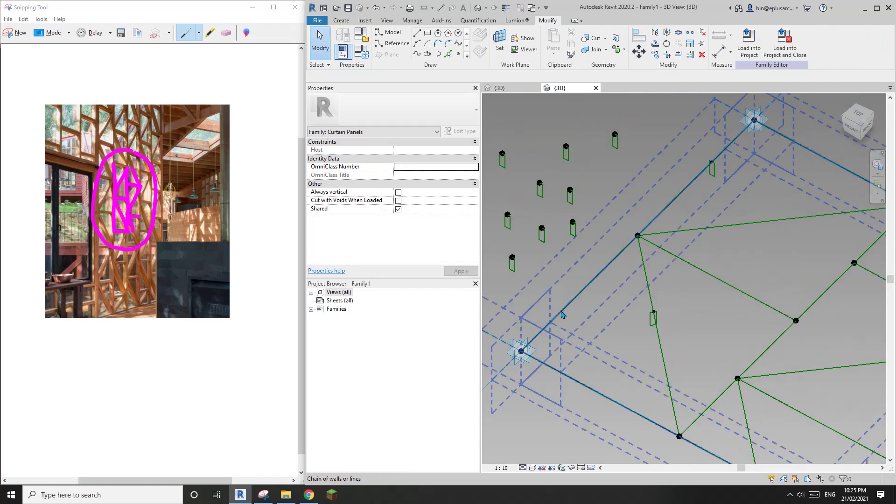
middle_click_drag(715, 205, 708, 208)
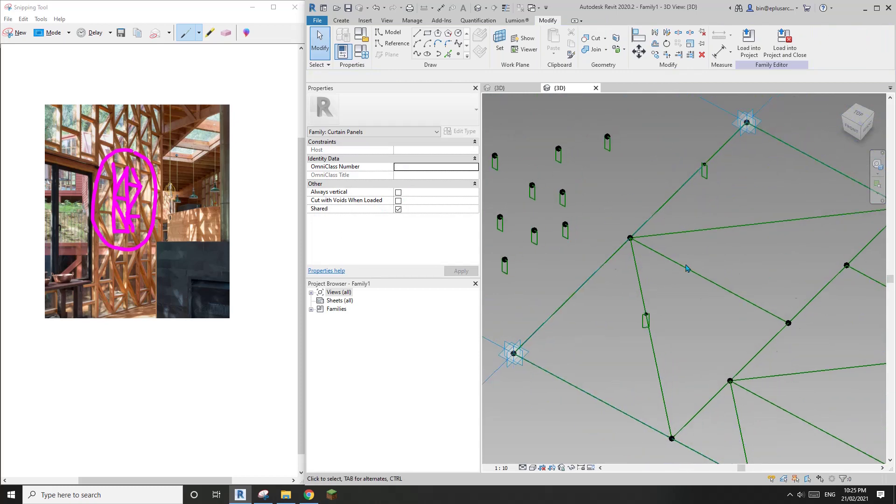
left_click(566, 227)
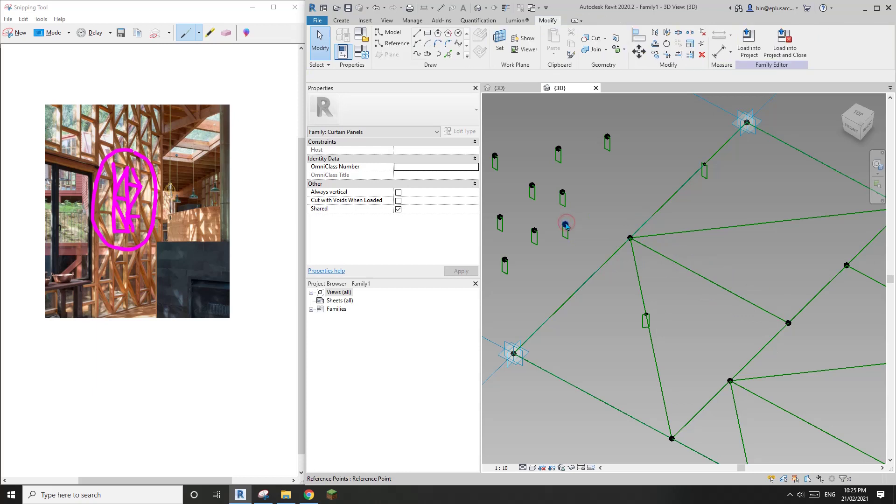
left_click(768, 55)
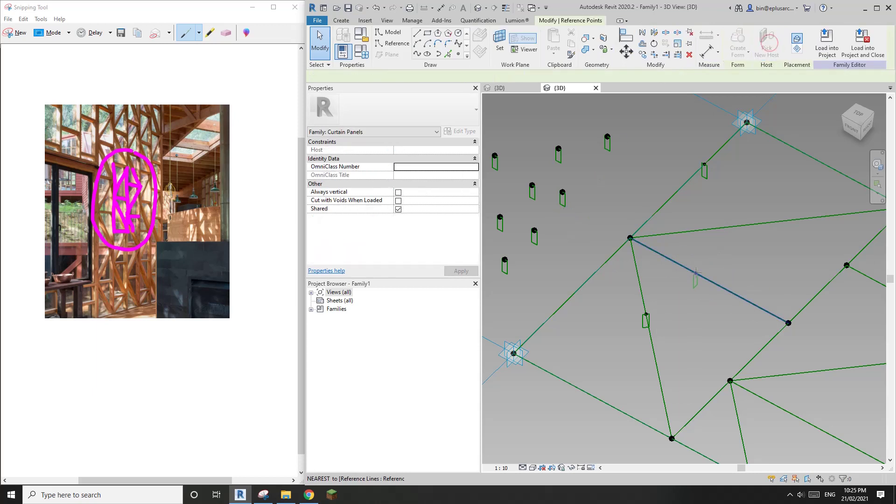
left_click(697, 274)
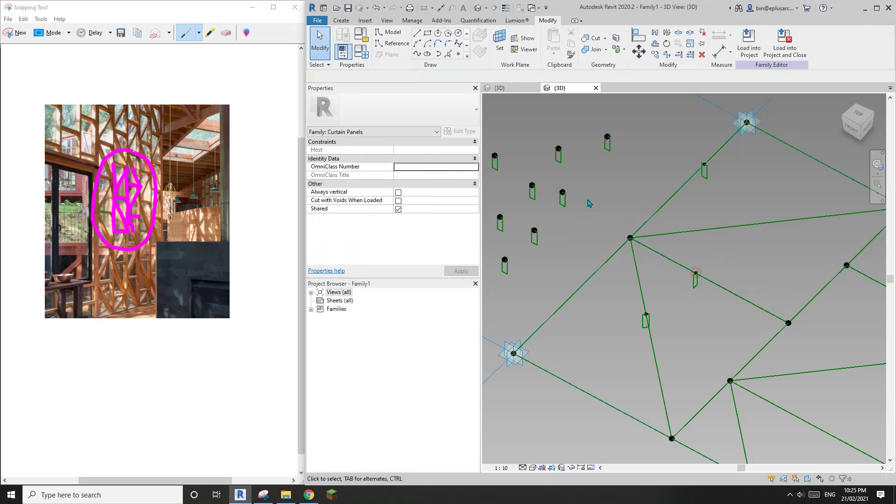
Rehost a third spare profile onto the remaining lattice line fanning from that panel-edge node
left_click(562, 196)
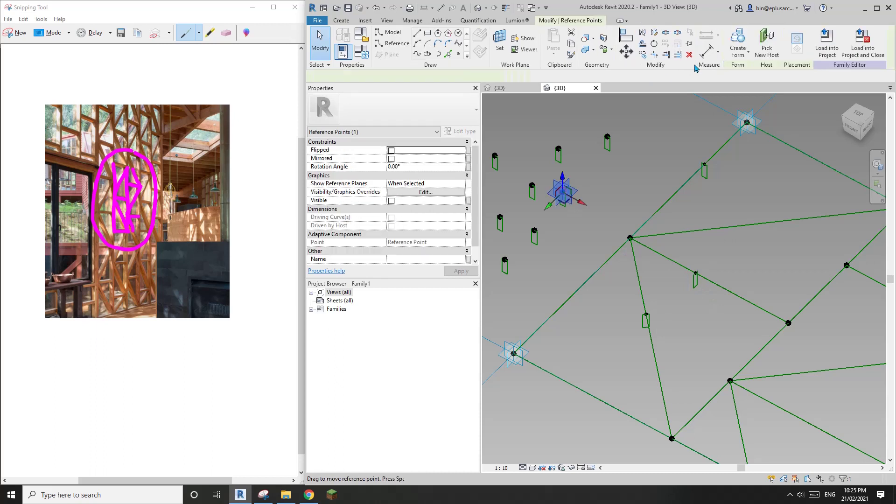
left_click(756, 44)
scroll(672, 182, "down", 1)
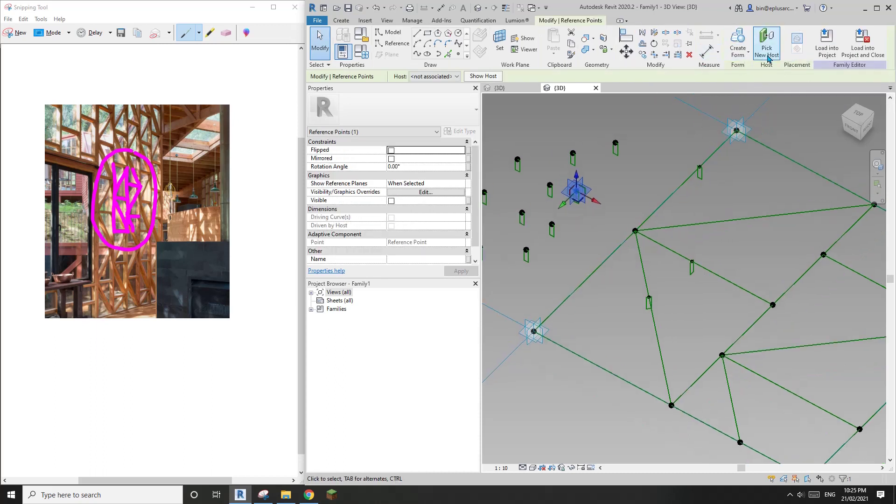
left_click(748, 216)
scroll(741, 243, "up", 1)
middle_click_drag(735, 248, 818, 197, "shift")
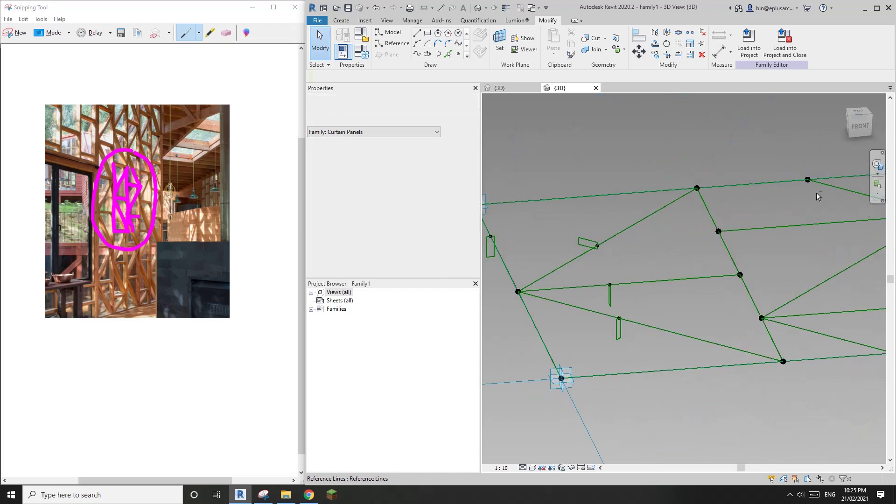
Set the rotation angle of the third hosted profile's reference point to 90° so the rectangle hangs vertically
scroll(597, 246, "up", 5)
left_click(613, 227)
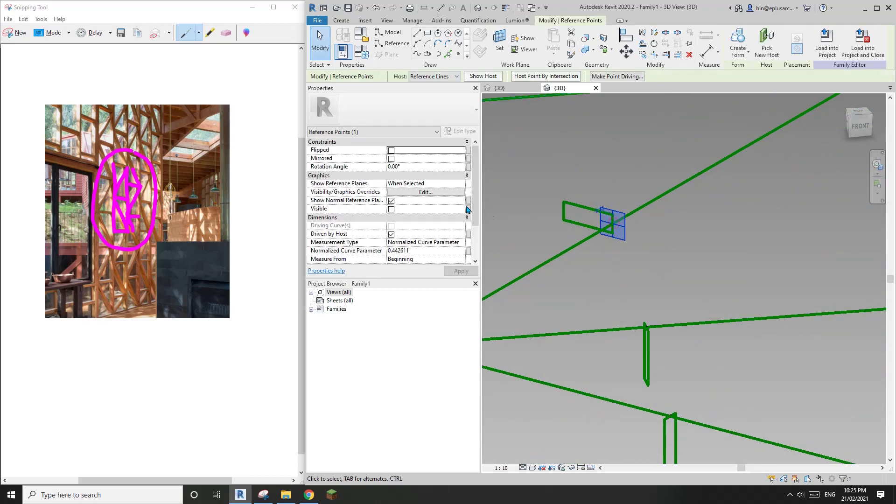
left_click(421, 167)
type("90")
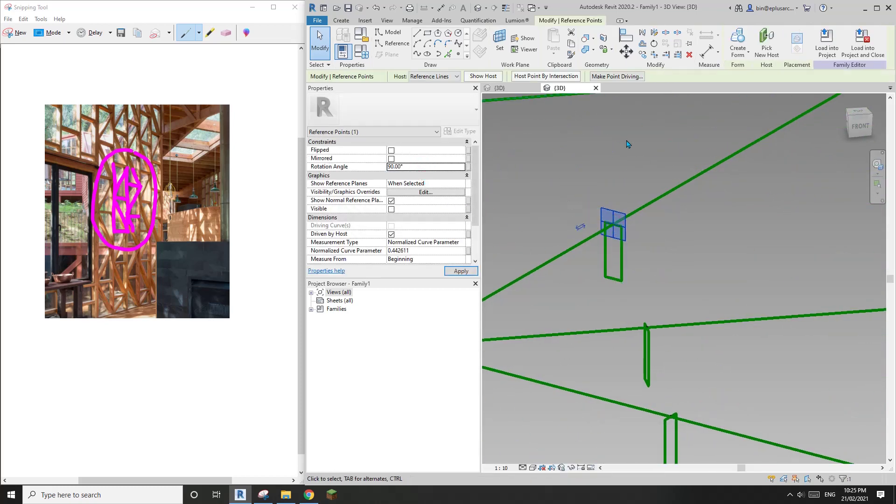
scroll(646, 222, "down", 3)
scroll(647, 223, "down", 3)
middle_click_drag(647, 223, 517, 251, "shift")
left_click(656, 247)
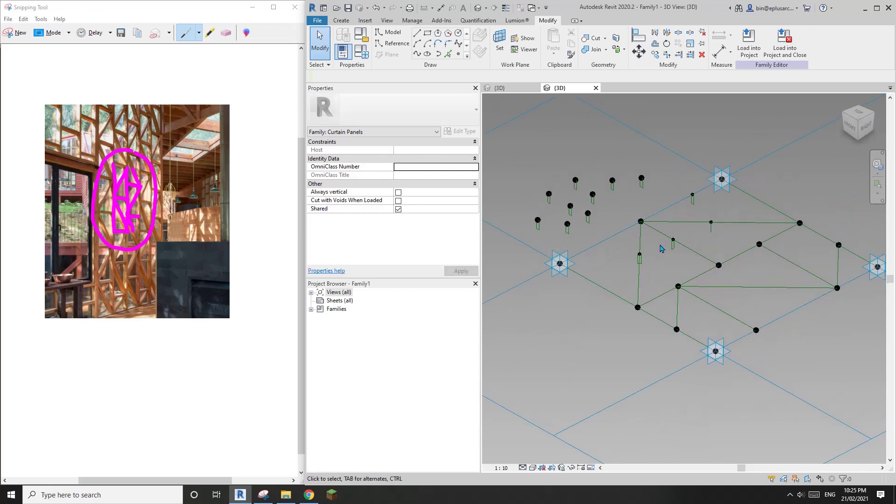
Rehost another spare profile onto the long central lattice line, between its two inner nodes farthest from the spare copies
middle_click_drag(659, 248, 791, 233, "shift")
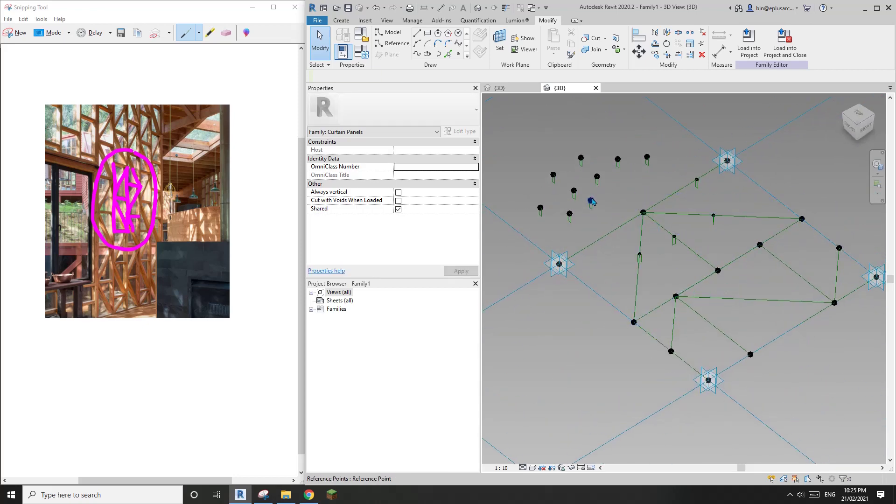
left_click(592, 201)
left_click(766, 44)
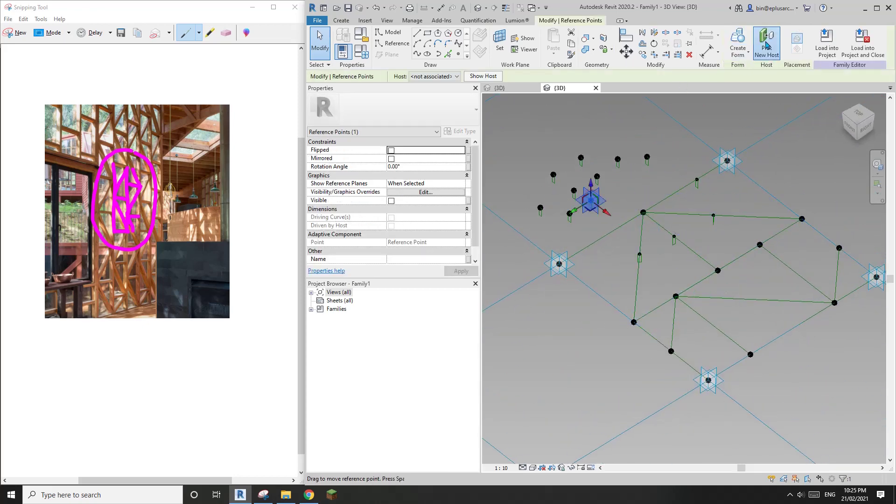
left_click(742, 255)
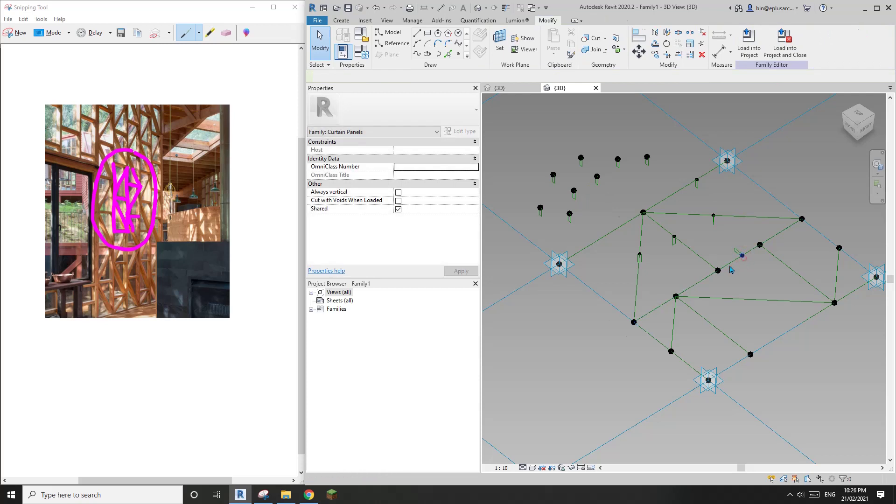
Rotate the reference point of the profile on the central lattice line to 90° and deselect it
left_click(742, 255)
left_click(416, 168)
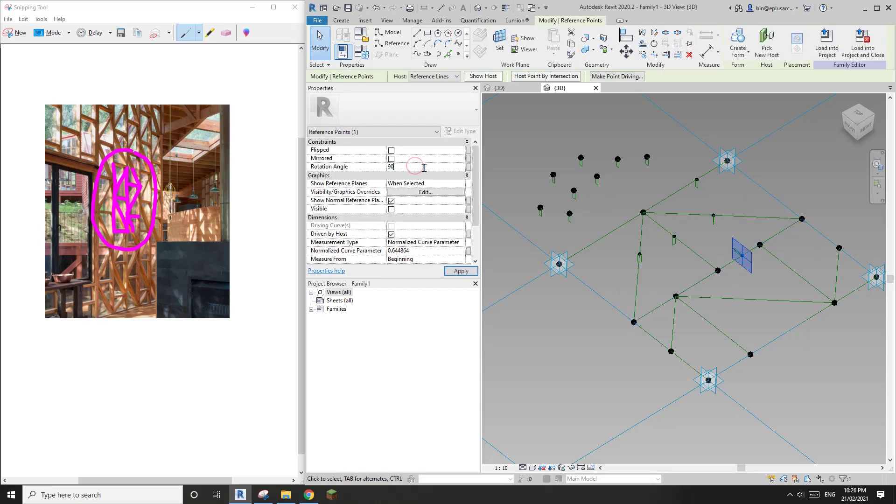
key("Return")
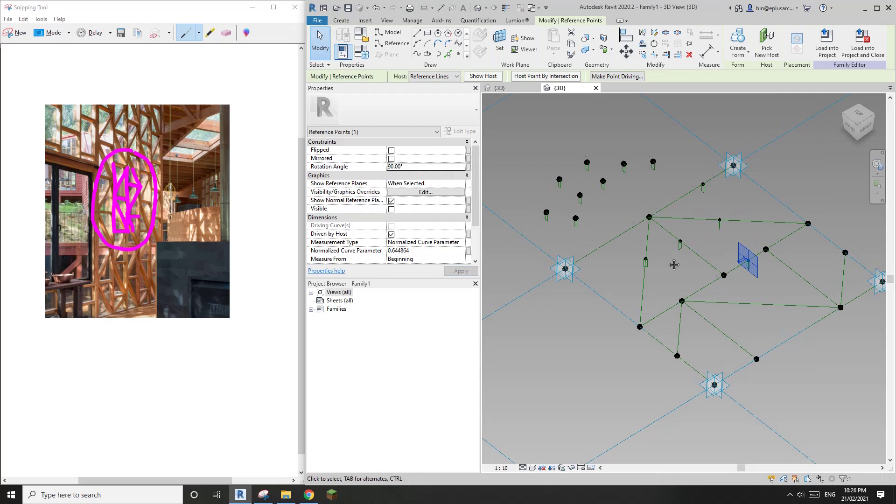
middle_click_drag(674, 264, 666, 245)
key("Tab")
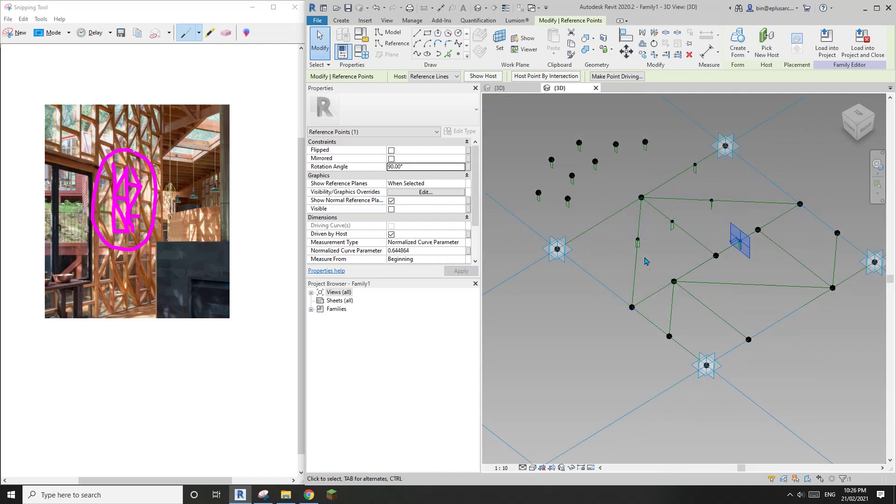
left_click(552, 161)
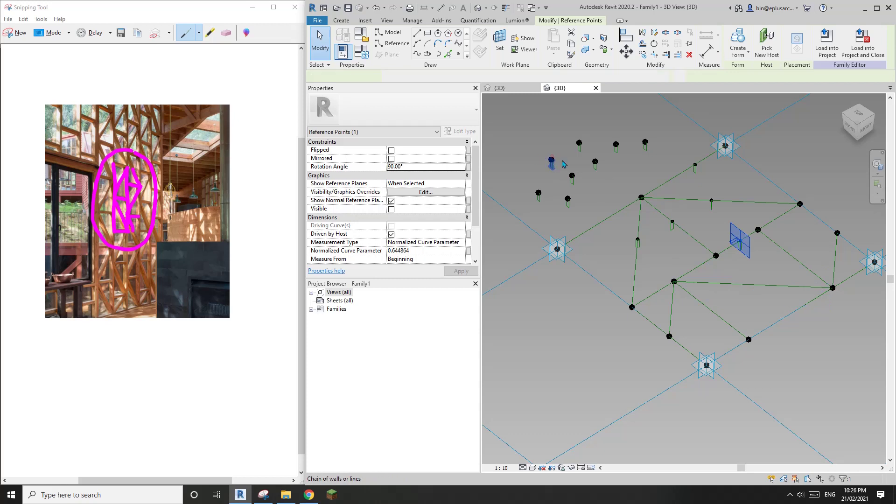
left_click(598, 176)
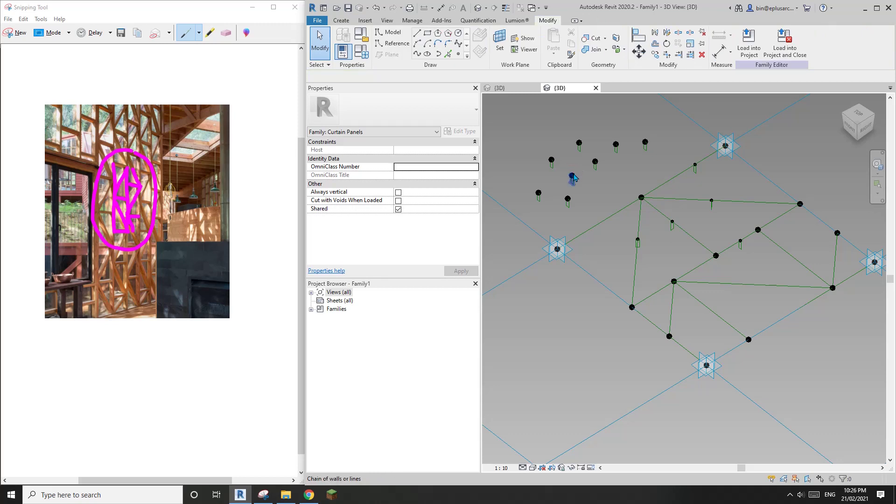
Rehost another spare profile onto the longest lattice line of the second fan, running from the central line to the opposite panel edge
left_click(572, 176)
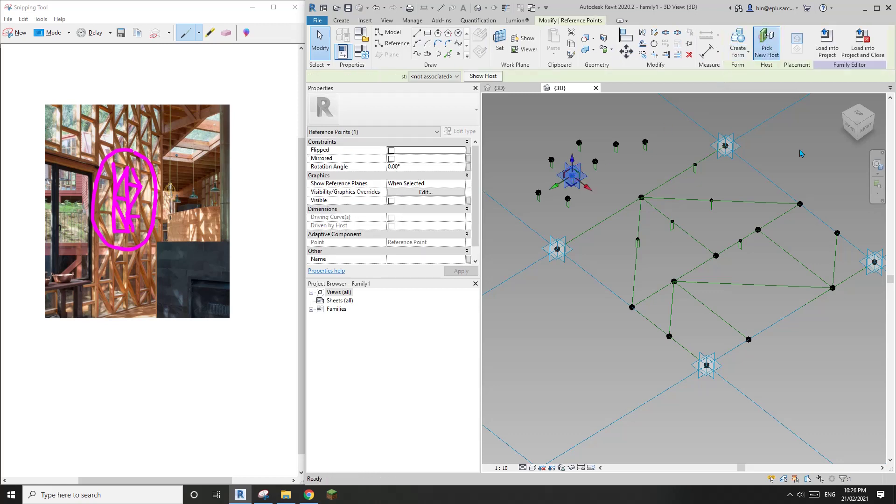
left_click(766, 47)
left_click(738, 285)
middle_click_drag(750, 304, 850, 290, "shift")
scroll(756, 225, "up", 3)
middle_click_drag(749, 227, 664, 246, "shift")
Rehost another spare profile onto the lattice line joining the central line's outer inner node to the opposite panel edge
middle_click_drag(586, 198, 664, 282)
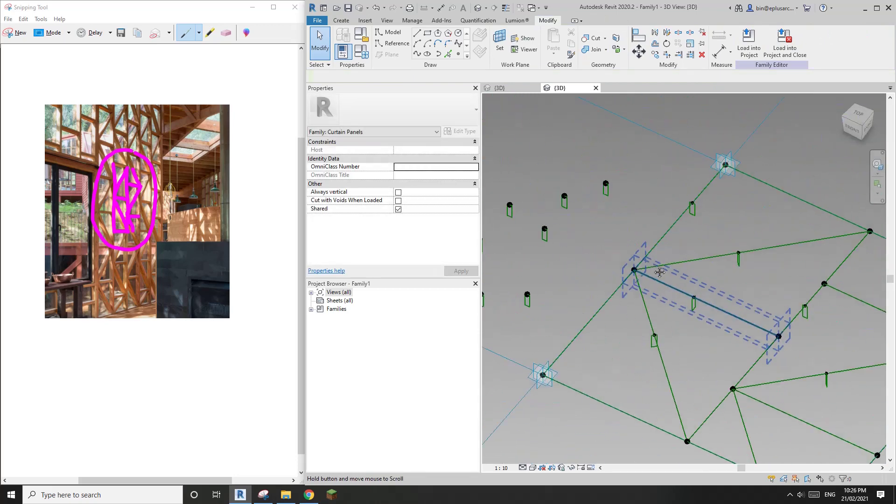
left_click(604, 182)
scroll(570, 180, "down", 3)
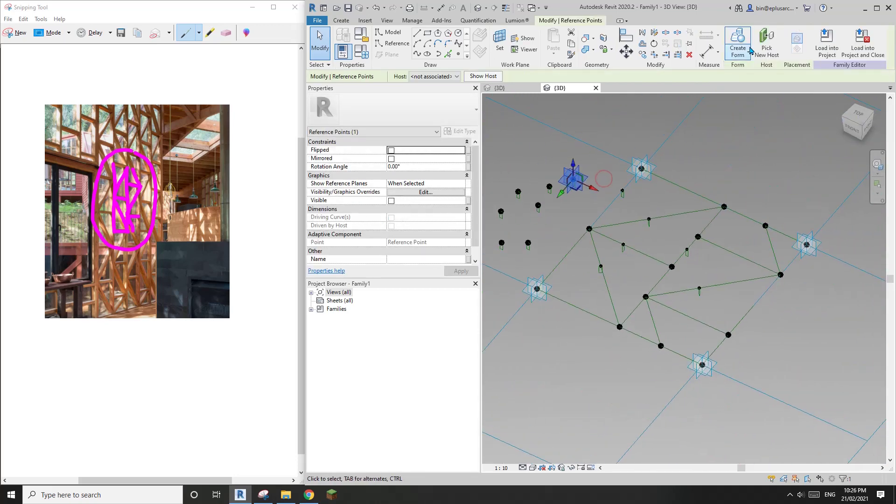
left_click(766, 47)
left_click(742, 261)
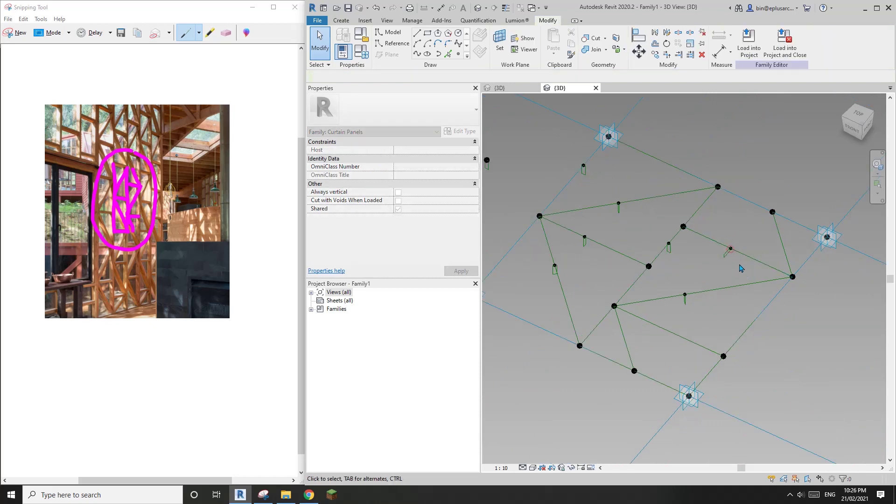
Set the rotation angle of that newly hosted profile's reference point to -90° so the rectangle hangs below its line
scroll(730, 280, "up", 4)
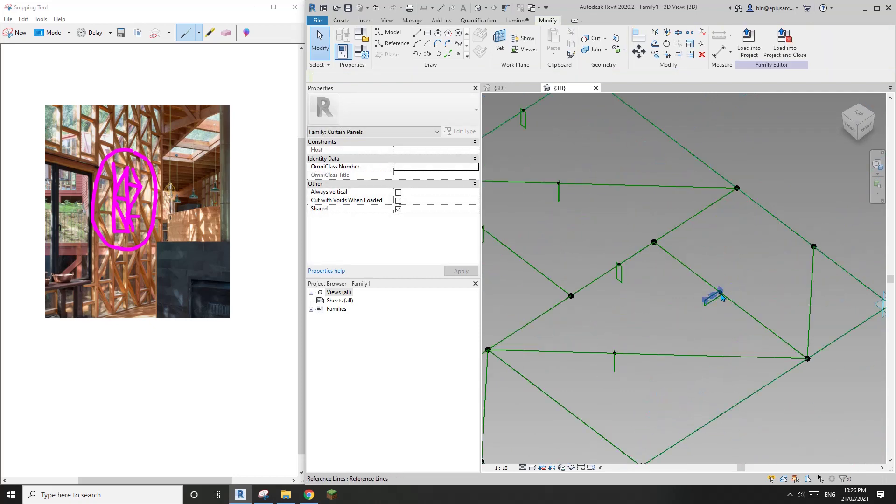
left_click(721, 294)
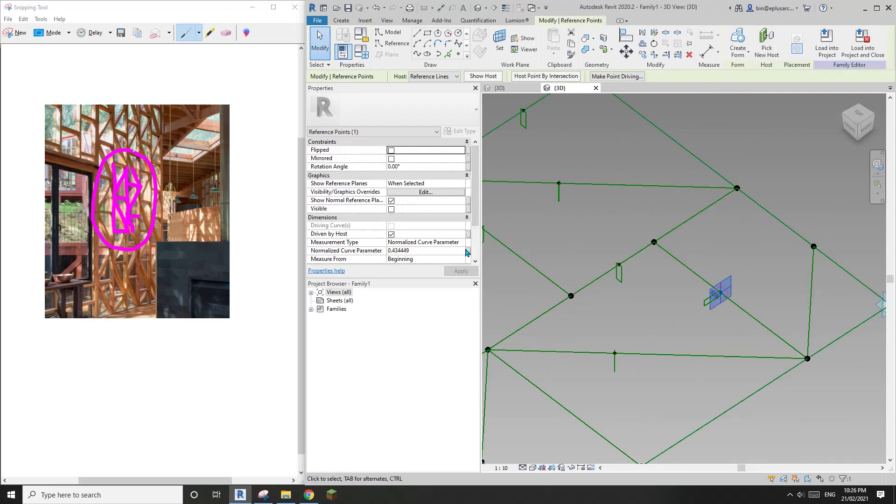
left_click(417, 167)
type("90")
key("Return")
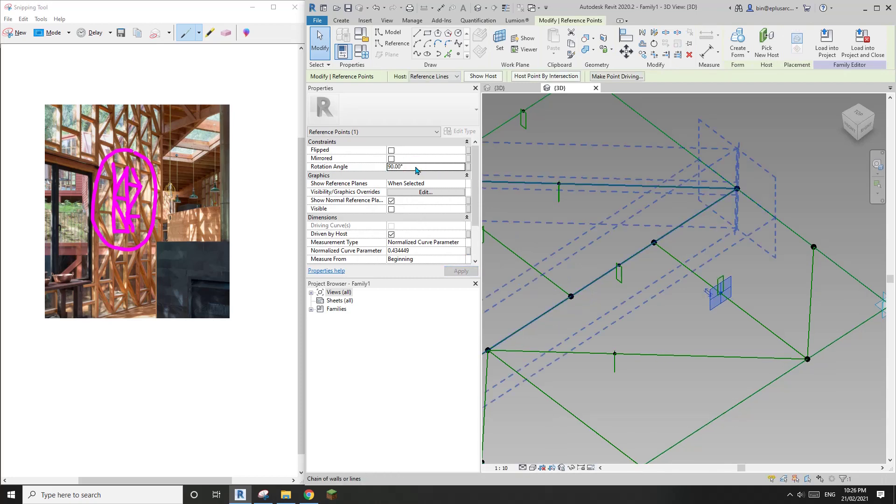
key("Return")
scroll(626, 232, "down", 2)
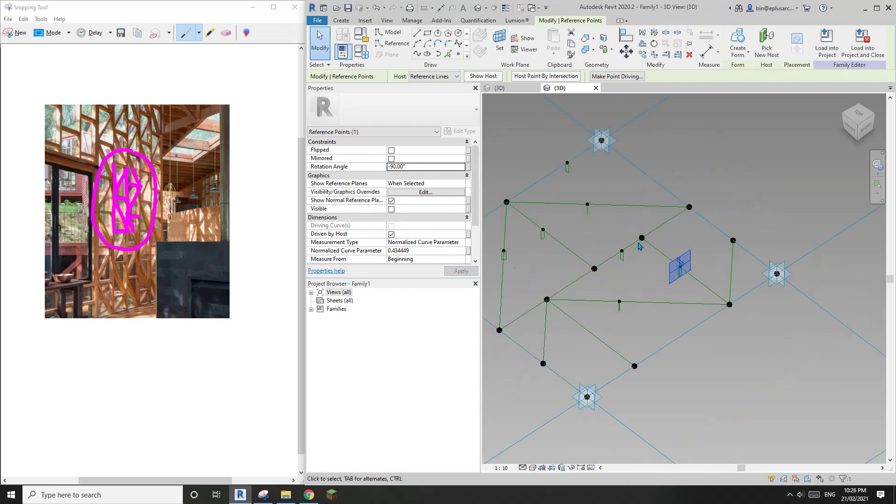
middle_click_drag(493, 166, 605, 183)
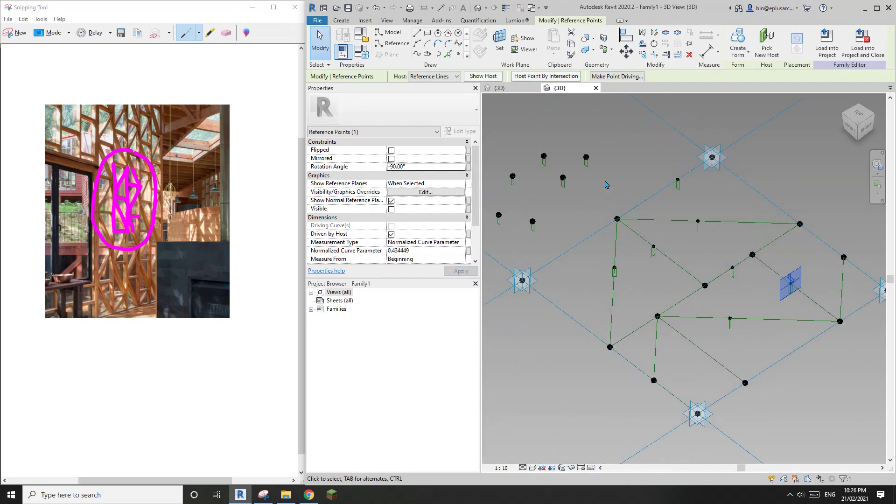
Rehost a spare profile onto the short lattice line cutting across the panel corner beside the second fan's far edge node
key("Tab")
left_click(587, 159)
left_click(593, 154)
scroll(594, 154, "up", 3)
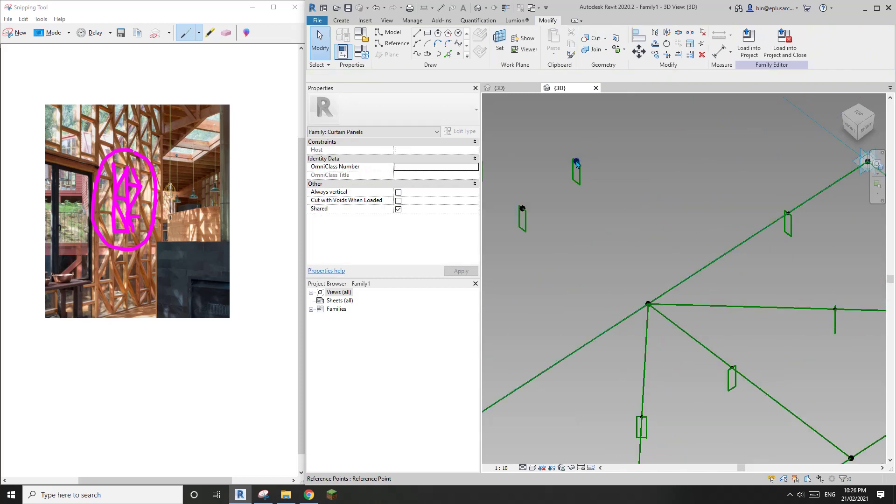
left_click(576, 164)
scroll(577, 166, "down", 4)
middle_click_drag(579, 173, 572, 183)
left_click(758, 41)
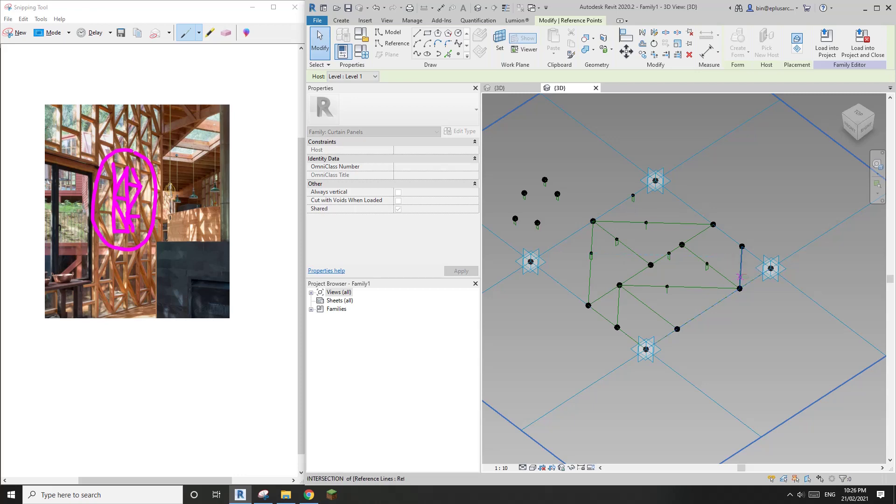
left_click(741, 267)
Set the rotation angle of the reference point on that short corner line to 270° so the profile hangs below it
scroll(742, 266, "up", 4)
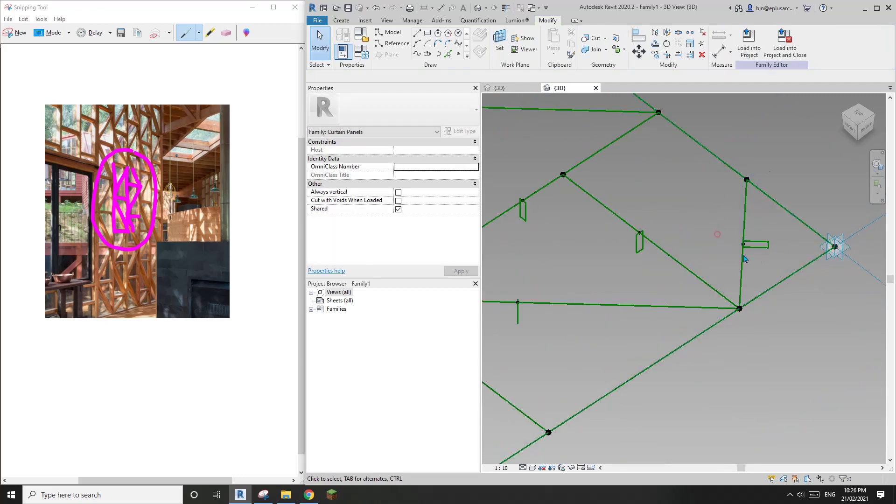
scroll(745, 257, "up", 3)
middle_click_drag(768, 258, 742, 434, "shift")
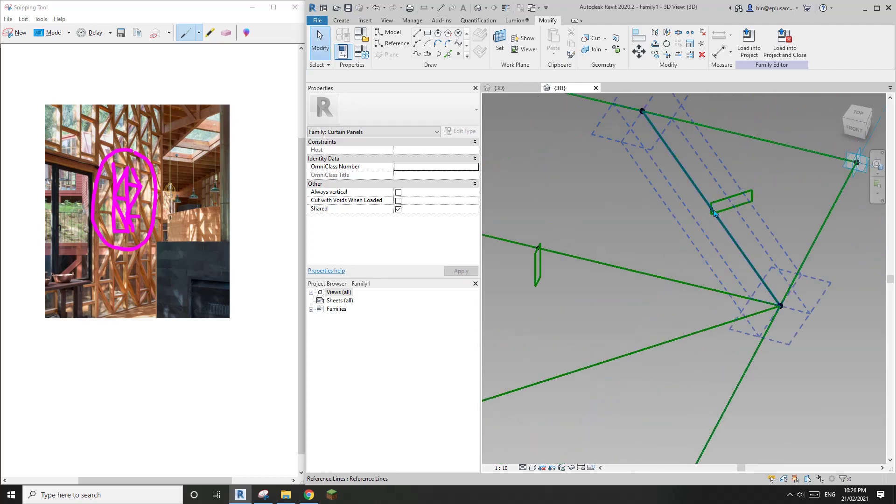
left_click(713, 210)
left_click(432, 166)
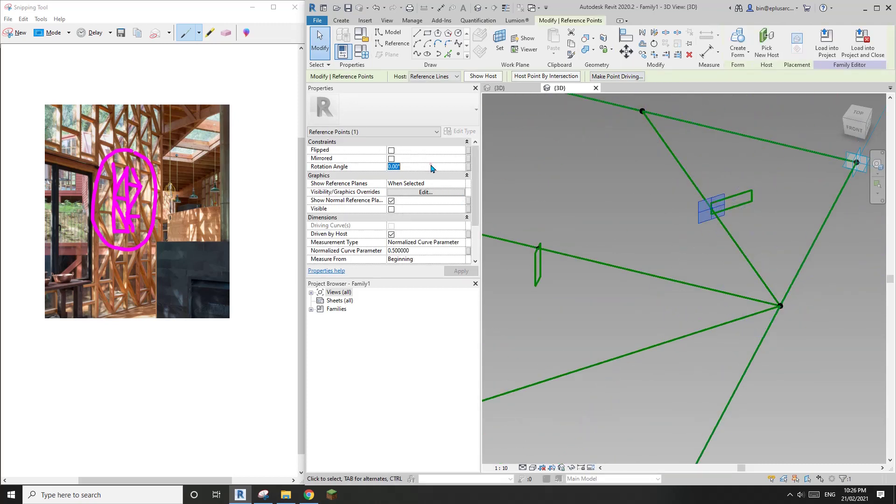
type("90")
key("Return")
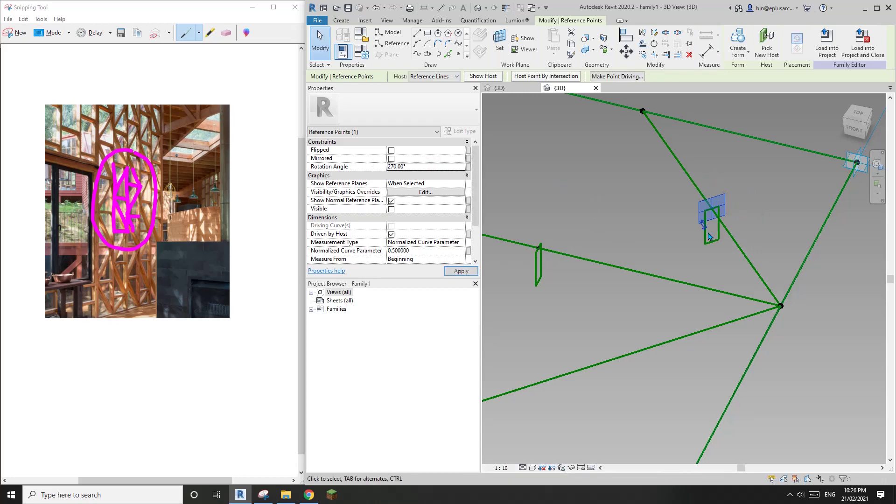
Rehost another spare profile onto the second fan's middle lattice line, running from the central line's node to the adjacent panel edge
scroll(667, 263, "down", 6)
middle_click_drag(608, 275, 758, 261)
scroll(611, 235, "up", 3)
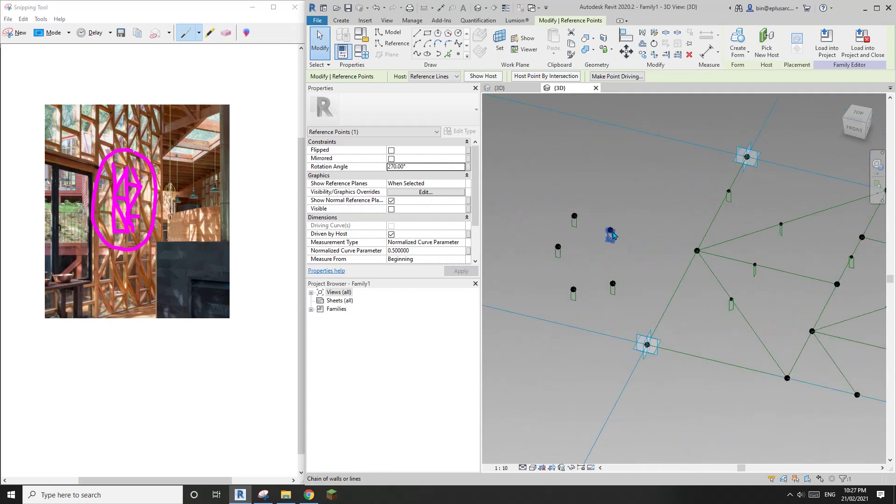
left_click(610, 232)
scroll(610, 232, "down", 3)
middle_click_drag(610, 231, 536, 244)
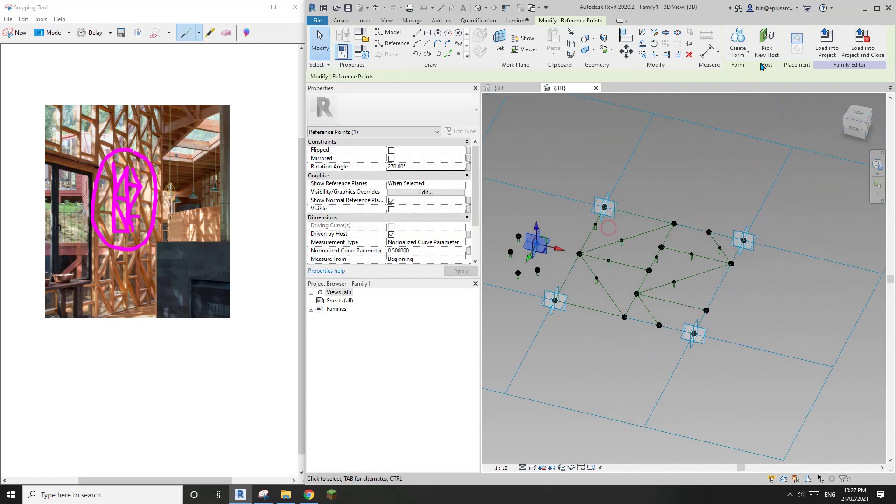
left_click(762, 47)
left_click(726, 274)
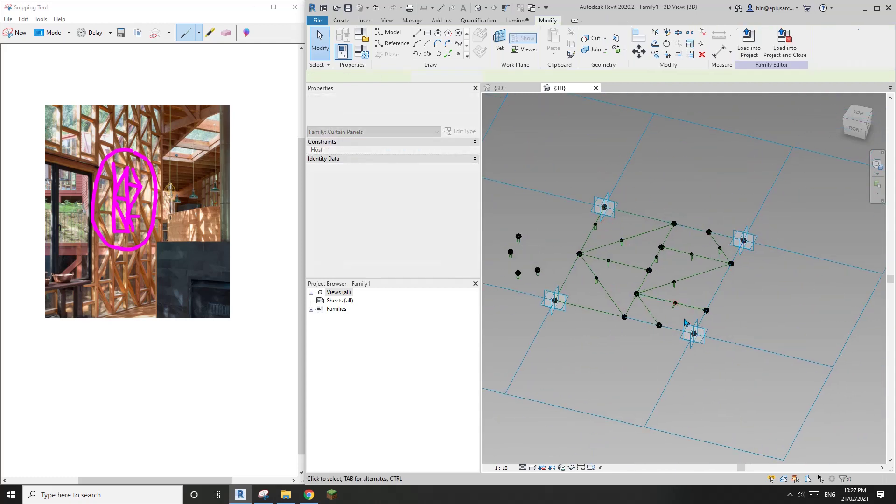
Set the rotation angle of the reference point on the second fan's middle line to -90°
scroll(654, 312, "up", 5)
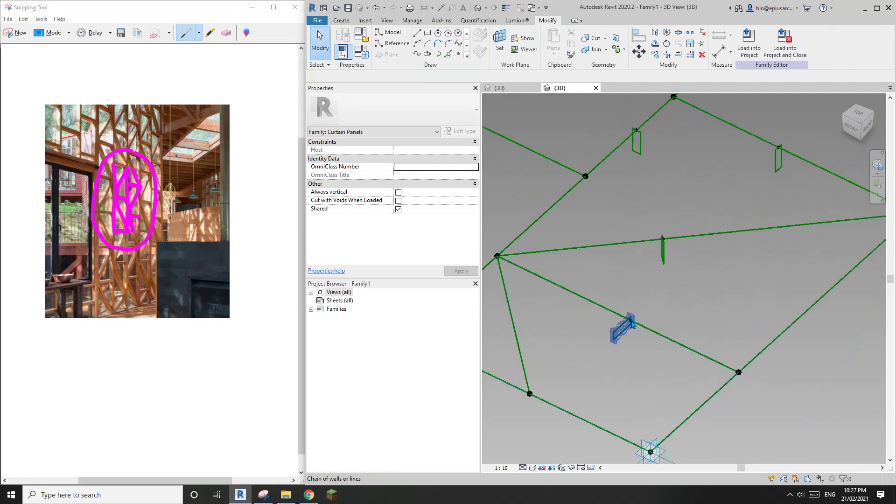
key("Tab")
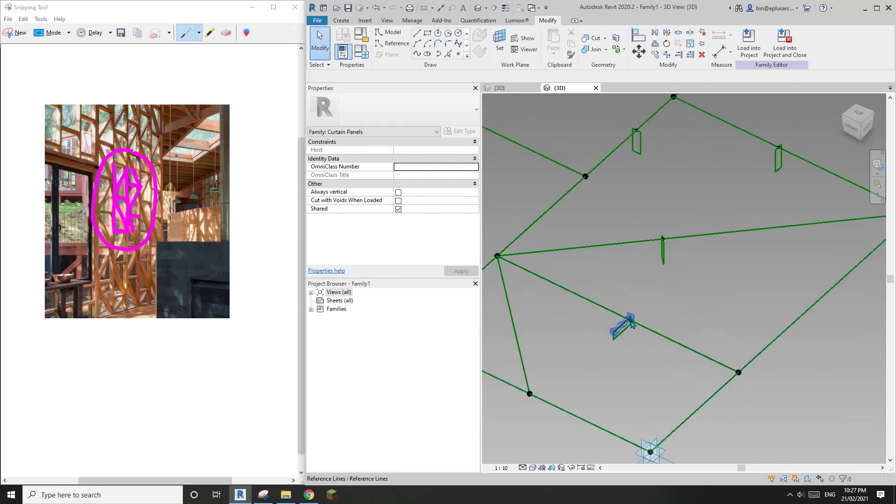
left_click(630, 324)
left_click(422, 168)
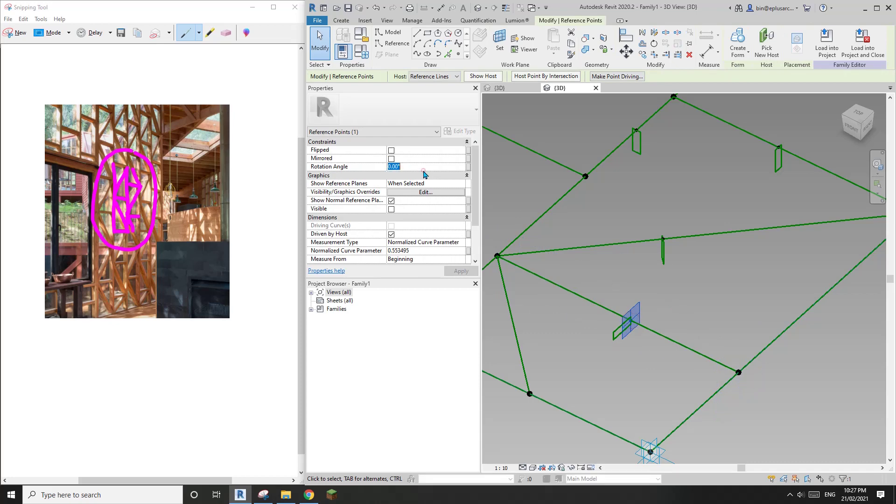
type("-90")
Rehost a spare profile onto the second fan's shortest lattice line, joining the central line's node to the near panel edge
scroll(628, 224, "down", 3)
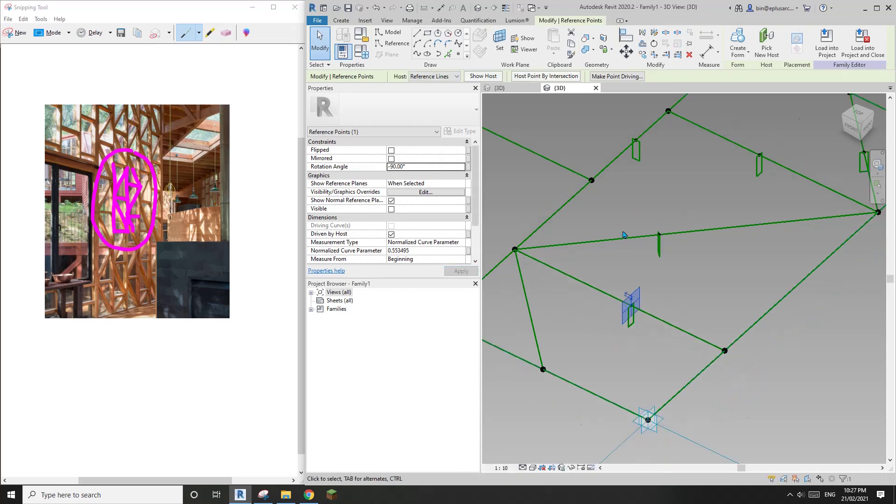
middle_click_drag(518, 238, 710, 253)
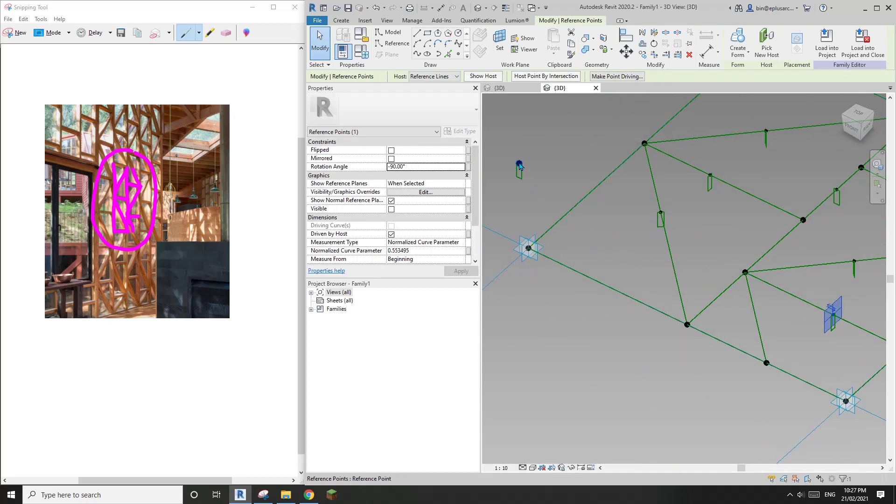
left_click(767, 47)
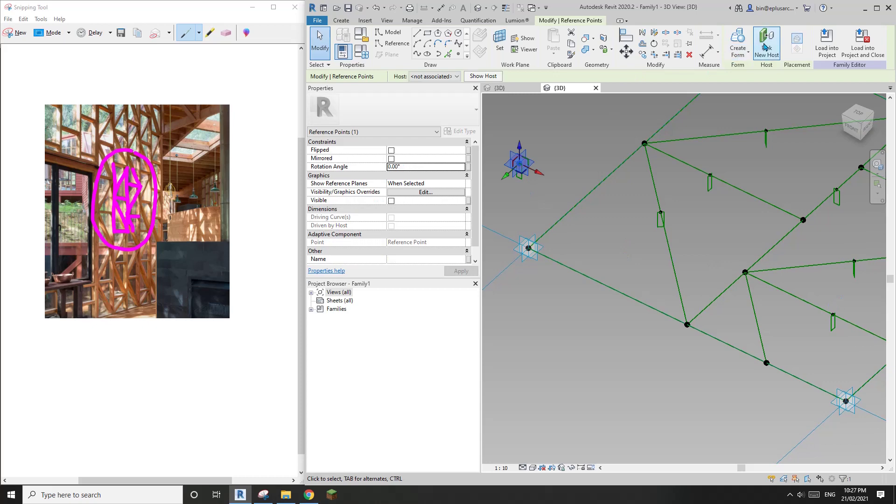
left_click(759, 325)
Set the rotation angle of the reference point on the second fan's shortest line to 180°
scroll(757, 330, "up", 3)
left_click(747, 318)
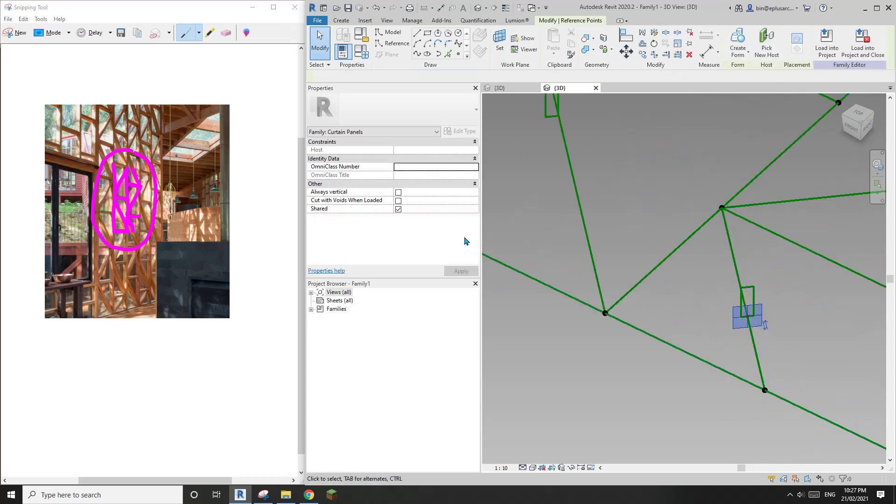
left_click(428, 166)
type("180")
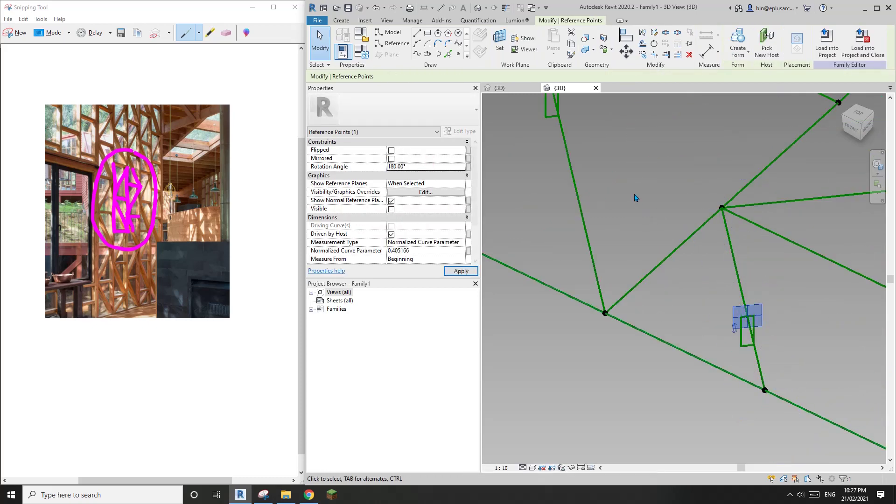
Examine the full-length reference line along the near panel edge and how the lattice nodes divide it
scroll(637, 196, "down", 3)
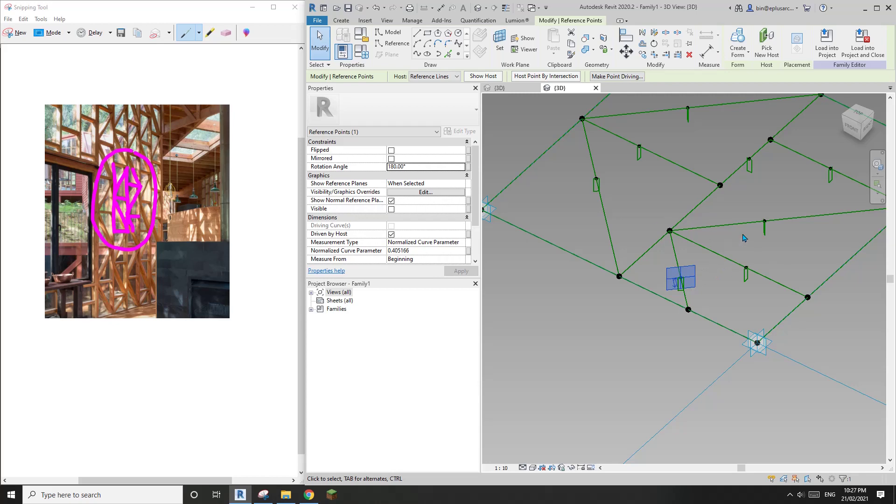
scroll(745, 238, "down", 2)
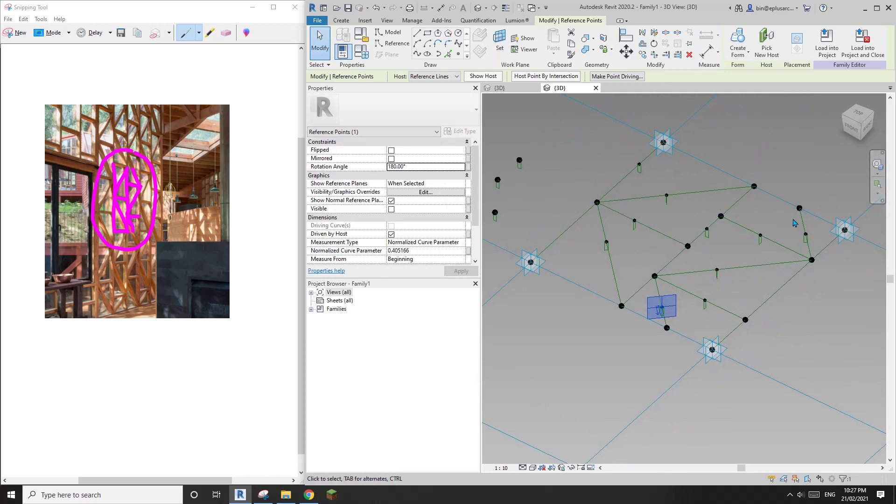
middle_click_drag(661, 271, 744, 282)
scroll(641, 303, "up", 2)
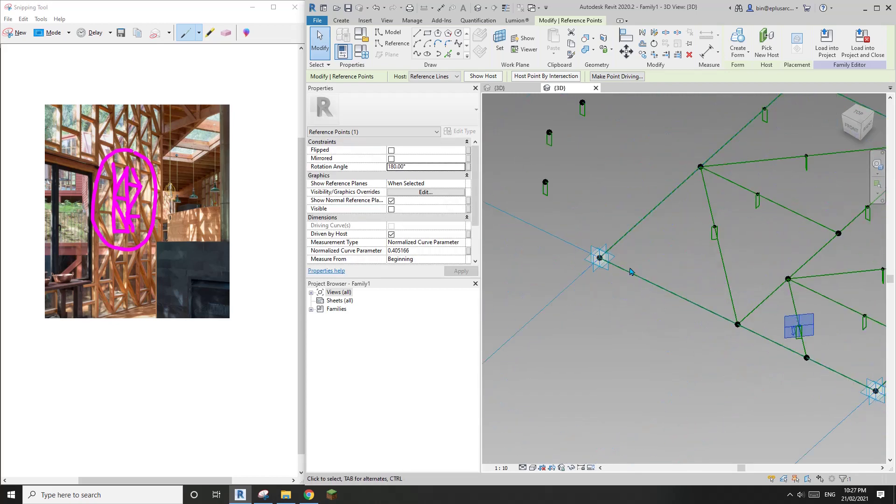
scroll(631, 280, "down", 1)
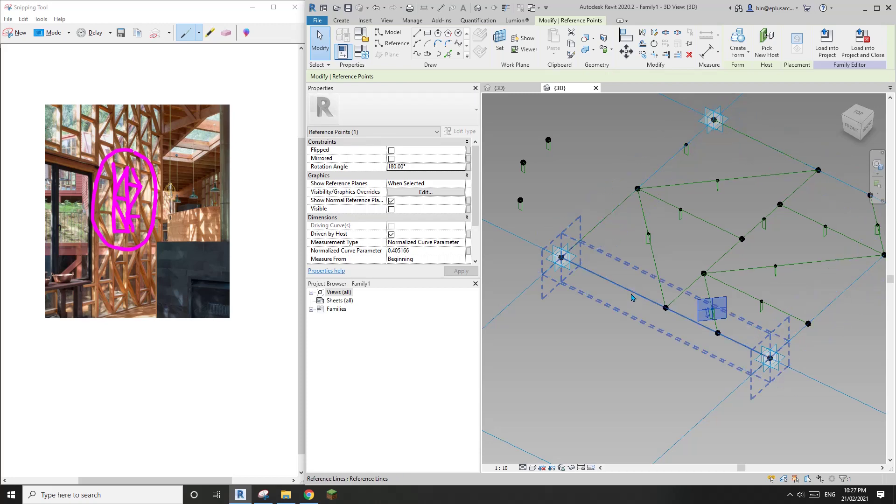
left_click(631, 297)
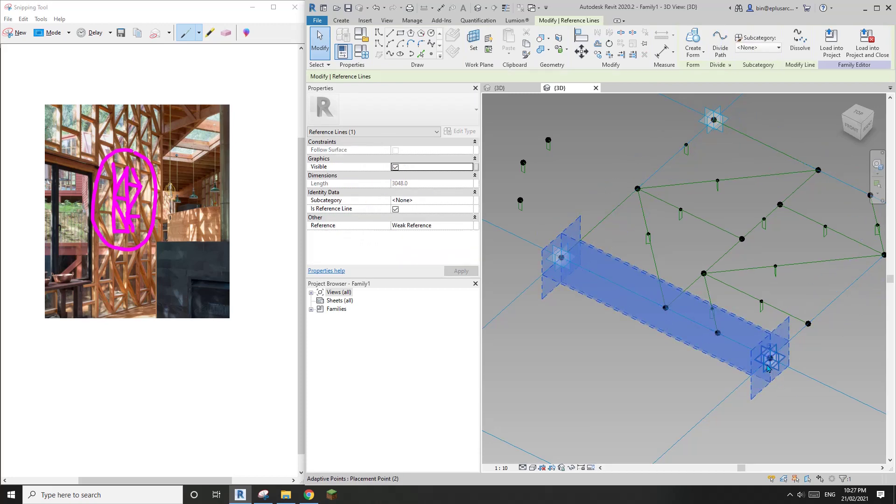
middle_click_drag(608, 337, 670, 344)
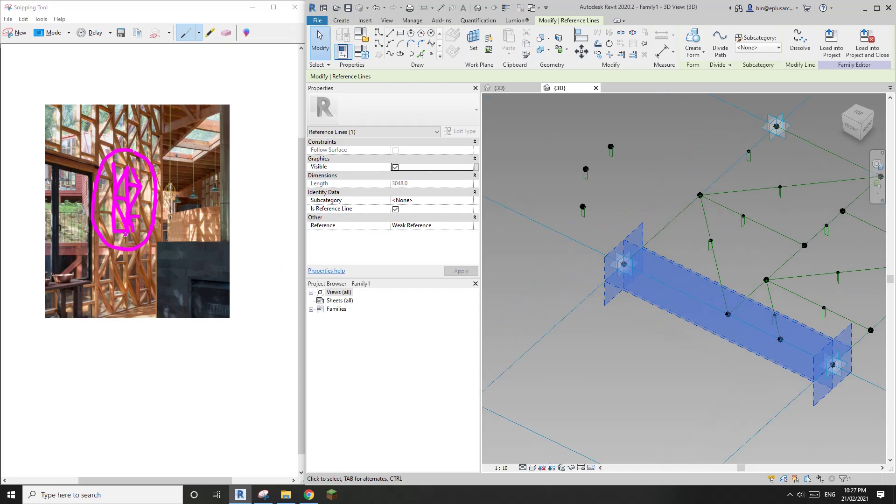
scroll(670, 323, "up", 2)
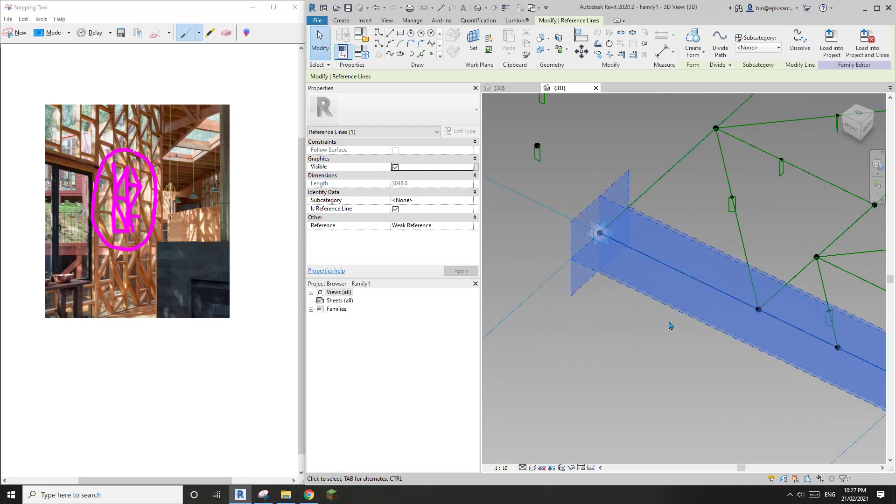
left_click(650, 299)
middle_click_drag(648, 297, 593, 298)
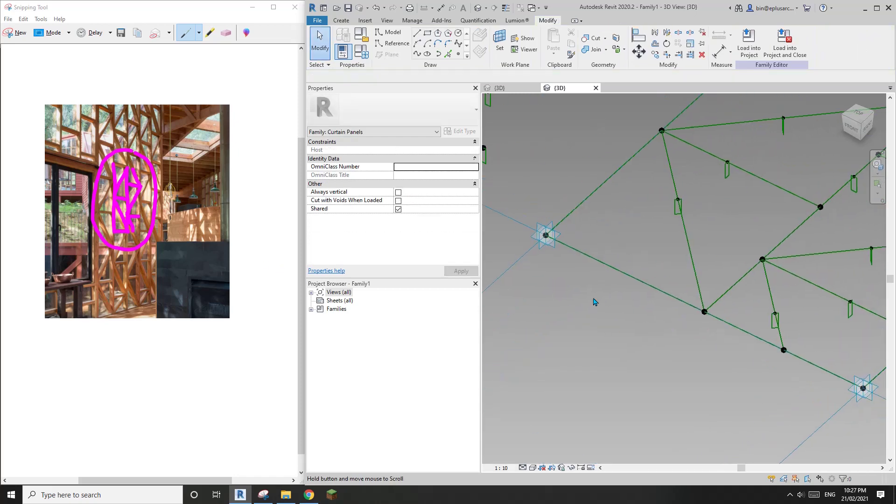
Create a spline through placement point 1 and the nearest node on the near panel edge, and make it a reference line
left_click(546, 246)
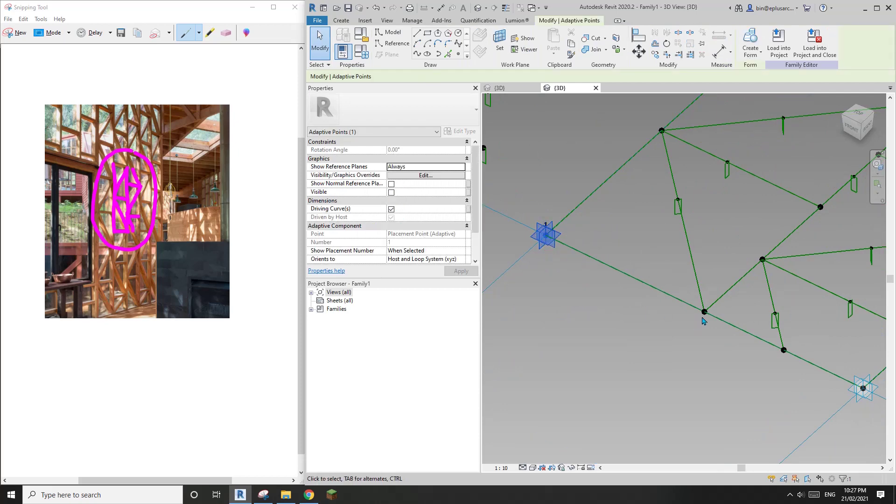
left_click_drag(683, 290, 724, 337)
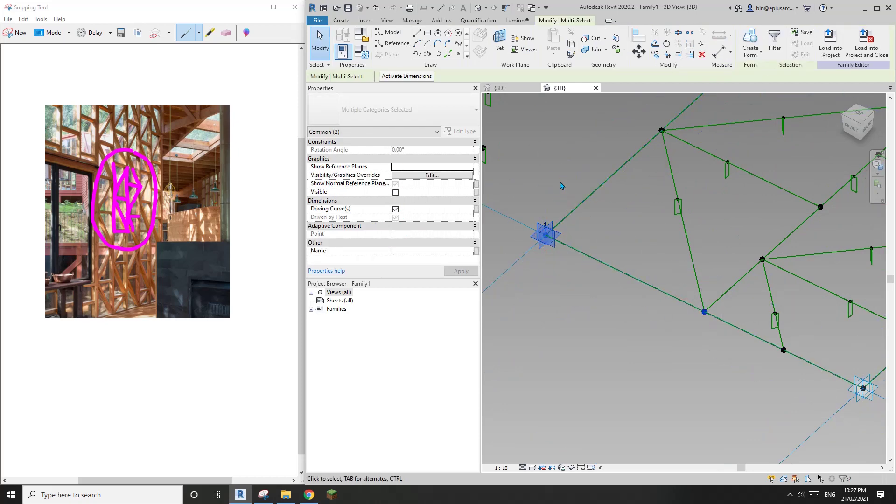
left_click(416, 55)
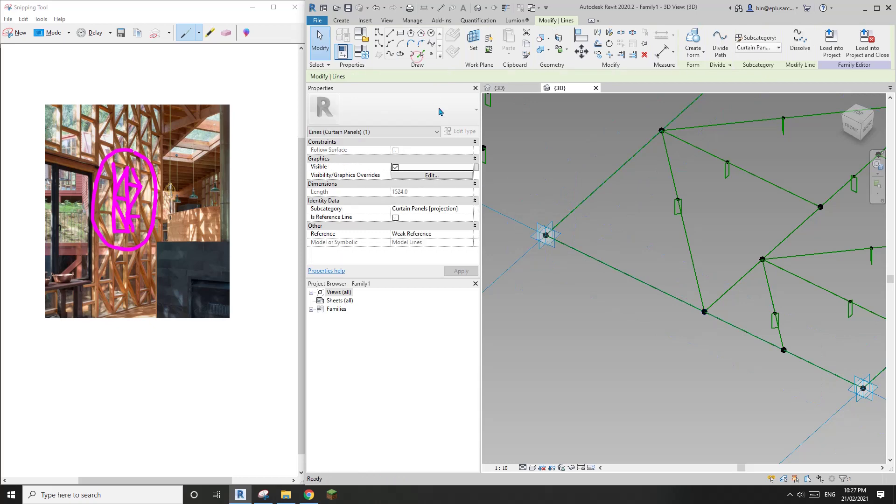
left_click(396, 217)
scroll(553, 174, "down", 4)
middle_click_drag(561, 189, 574, 208)
key("Escape")
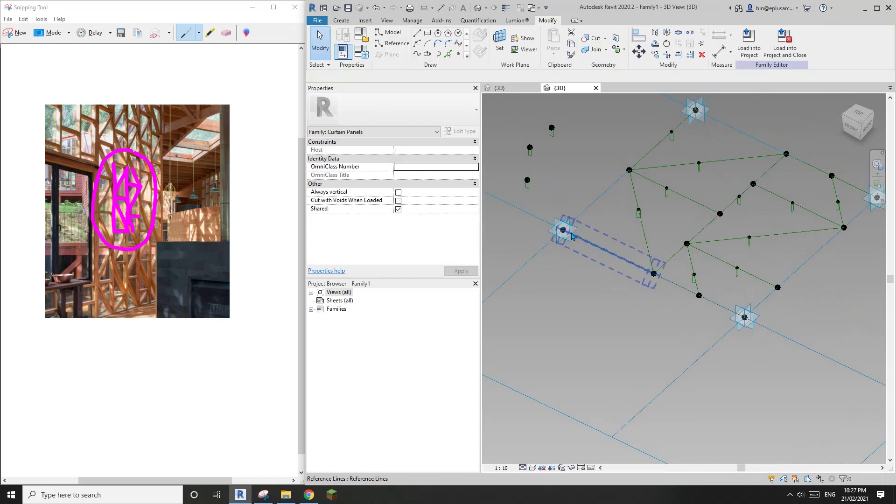
Rehost a spare profile onto the new edge reference line between placement point 1 and the nearest edge node
scroll(616, 252, "up", 3)
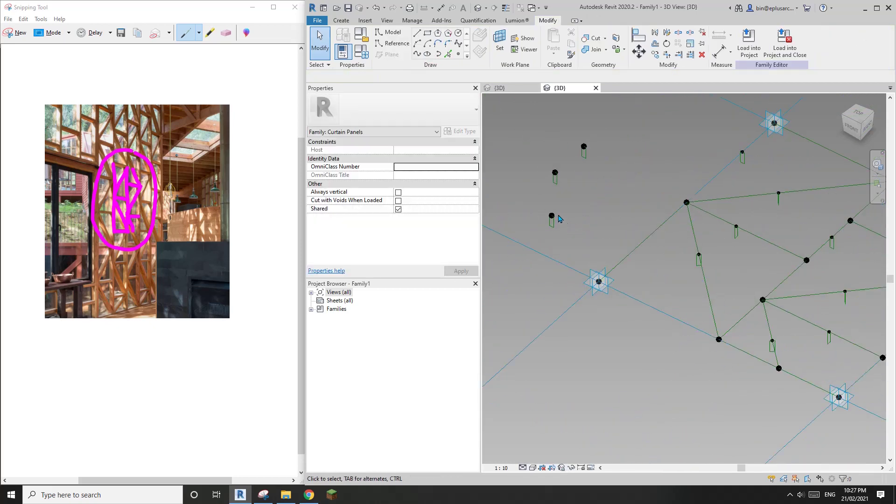
left_click(552, 217)
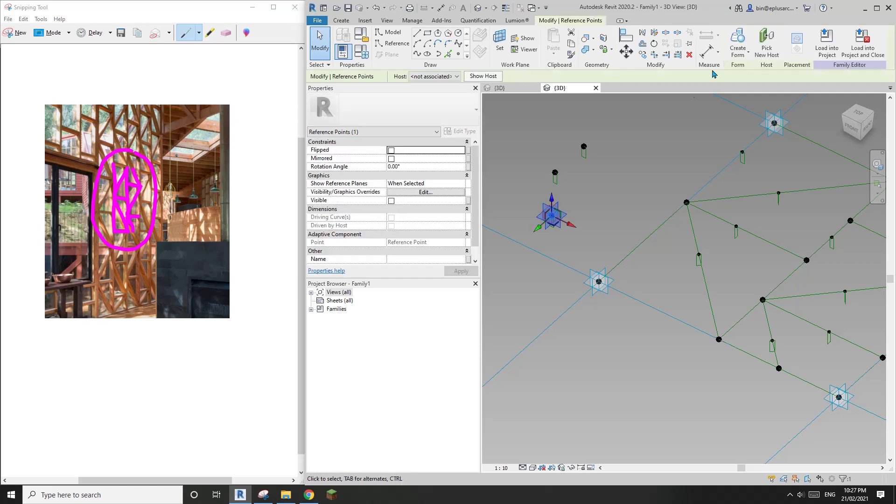
left_click(767, 46)
left_click(647, 305)
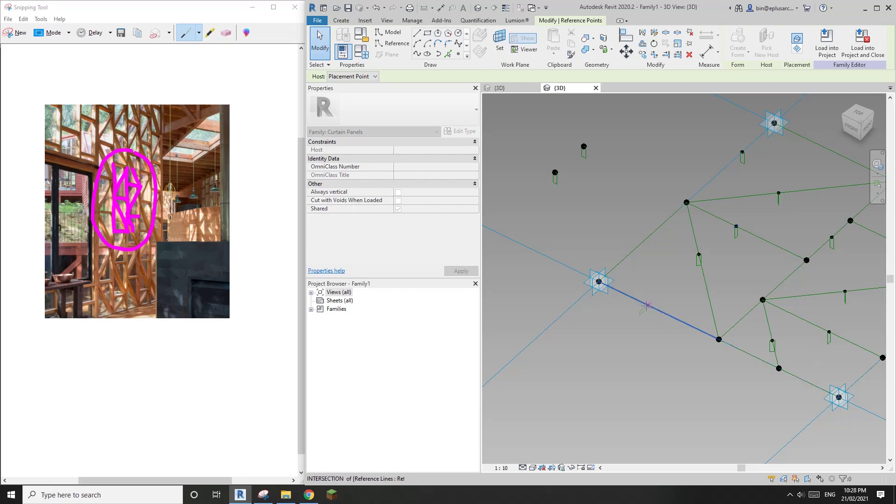
key("Escape")
Set the rotation angle of the reference point on the near-edge reference line to -90°
scroll(649, 308, "up", 5)
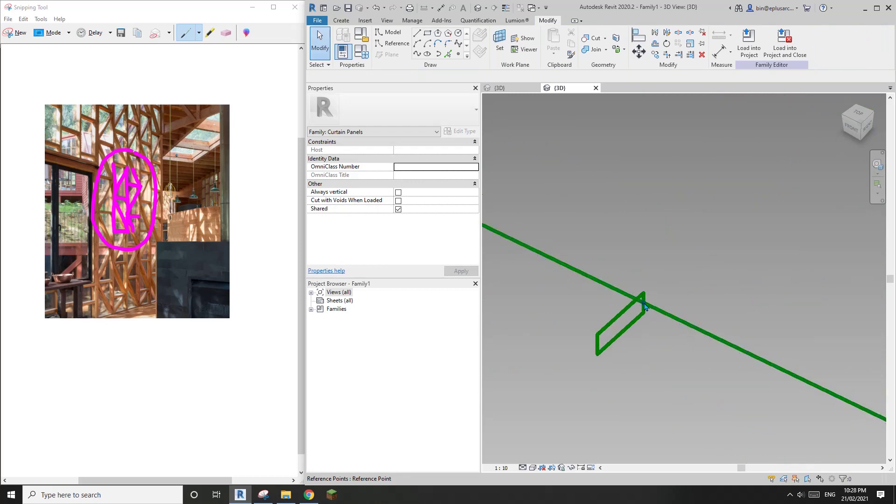
left_click(644, 304)
left_click(434, 168)
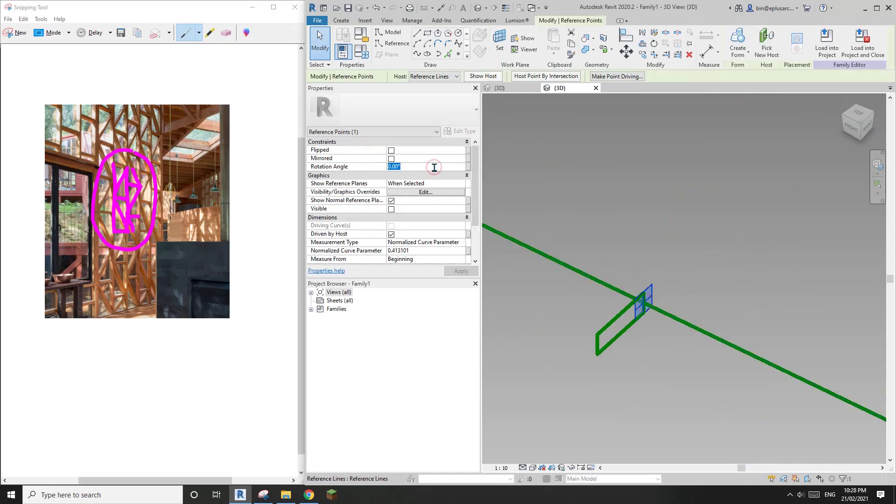
type("90")
left_click(437, 169)
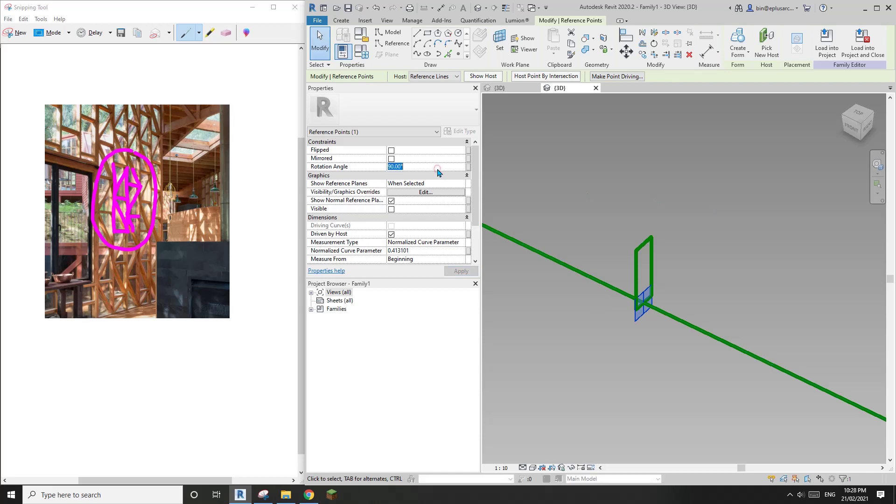
type("-90")
left_click(663, 206)
scroll(662, 213, "down", 7)
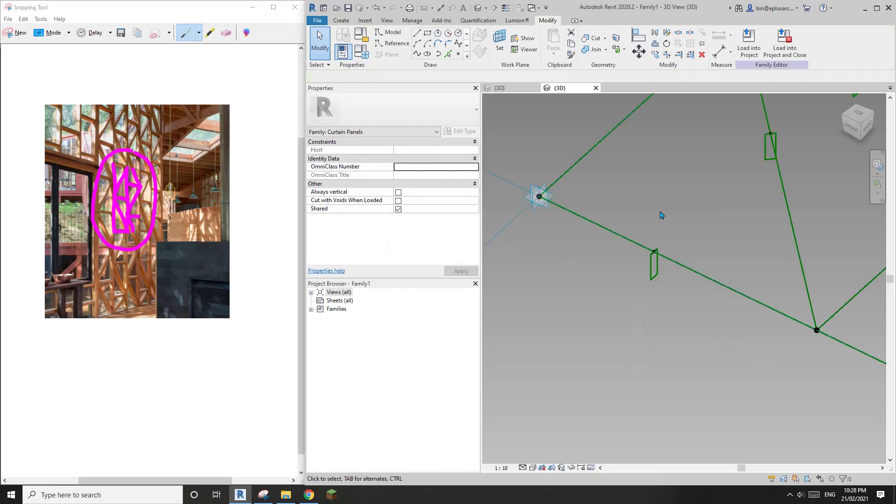
Delete the two leftover spare profiles outside the panel
middle_click_drag(662, 214, 602, 266)
scroll(592, 252, "up", 2)
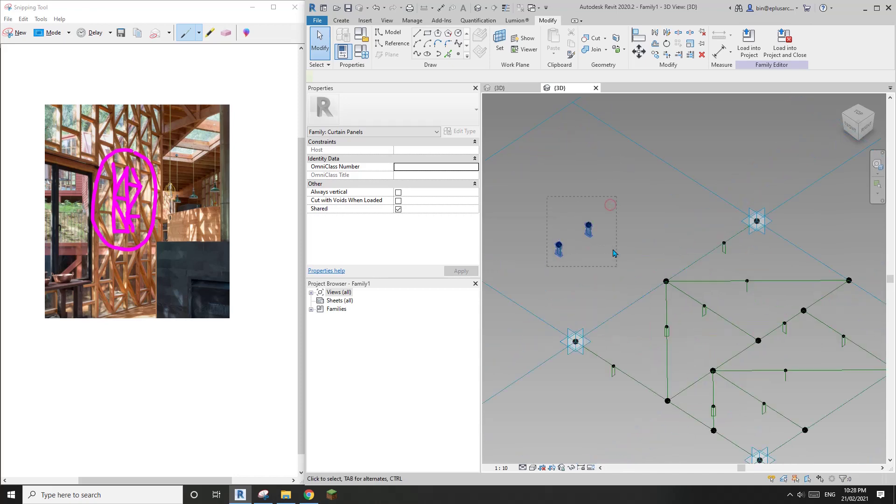
left_click_drag(613, 252, 548, 266)
key("Delete")
Create a solid form from the hosted profile and the full-length panel-edge reference line that passes through the first fan's origin
middle_click_drag(682, 257, 649, 262)
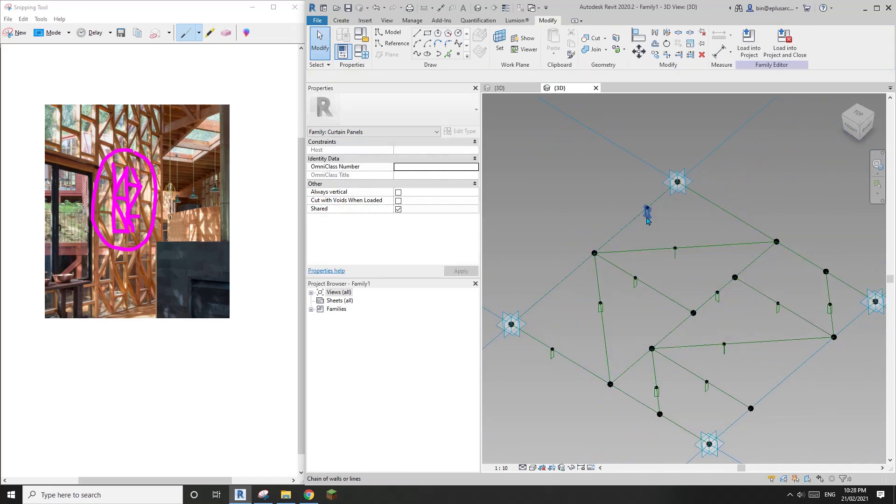
left_click(647, 217)
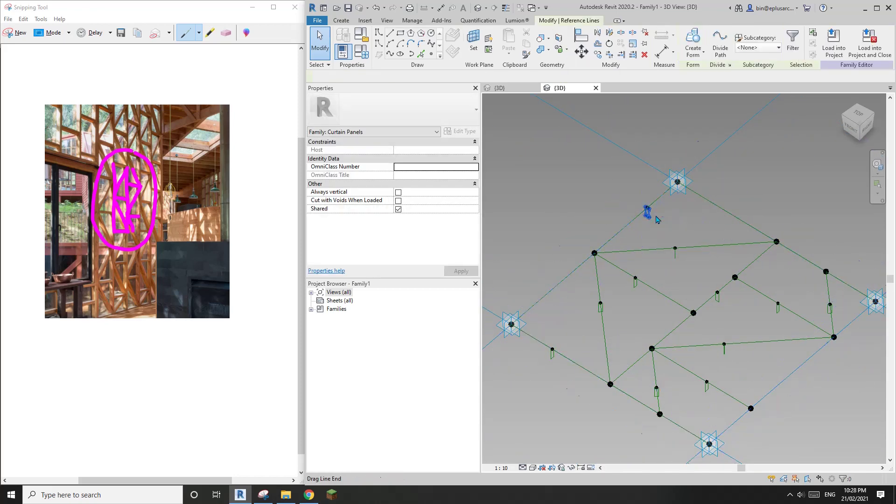
key("Tab")
left_click(626, 226)
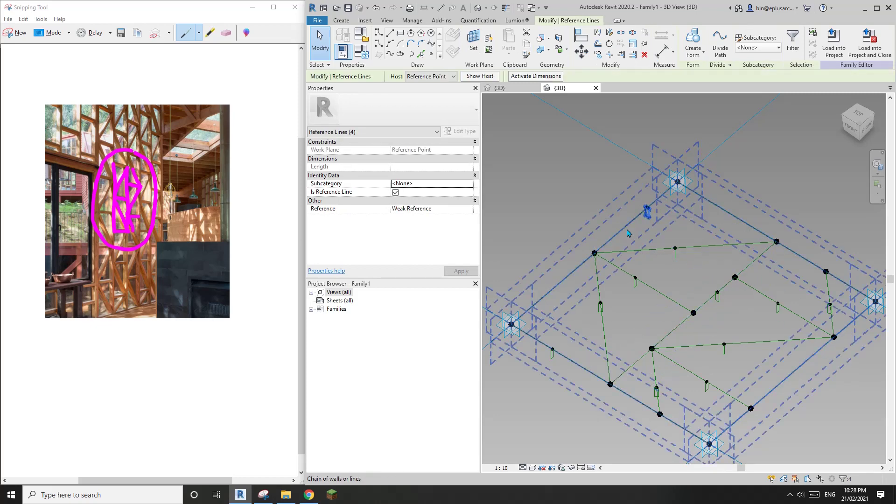
left_click(619, 236)
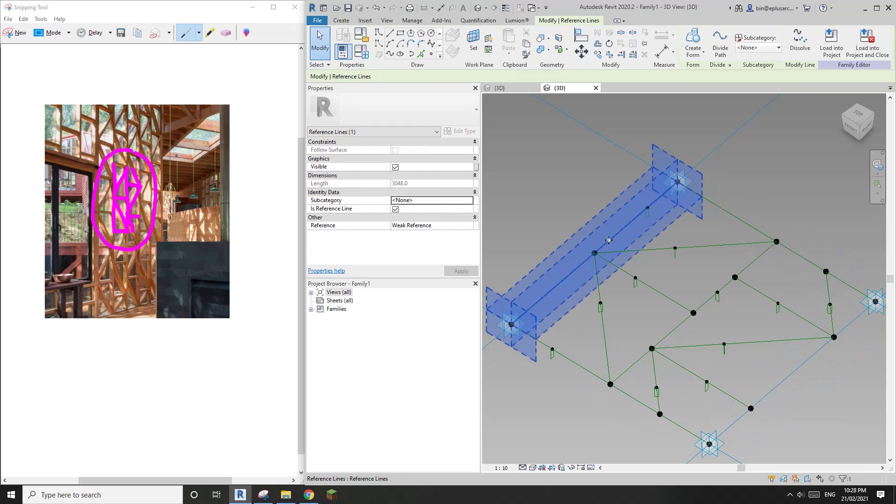
left_click(648, 217, "ctrl")
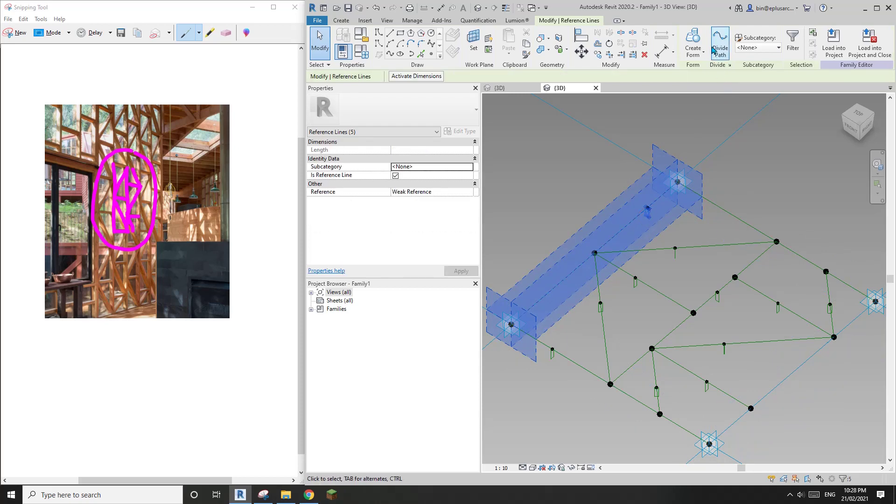
left_click(693, 45)
Create a solid form from the profile and the short near-edge reference line between placement point 1 and the nearest node
scroll(647, 251, "up", 3)
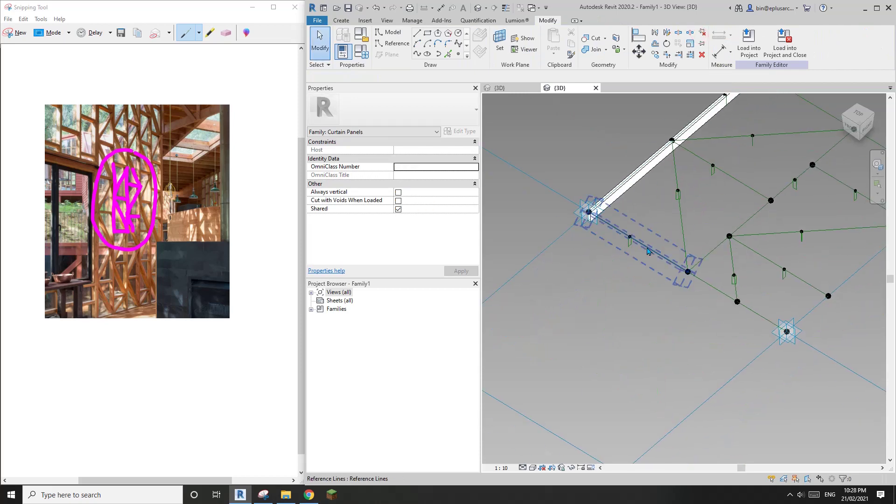
left_click(630, 250)
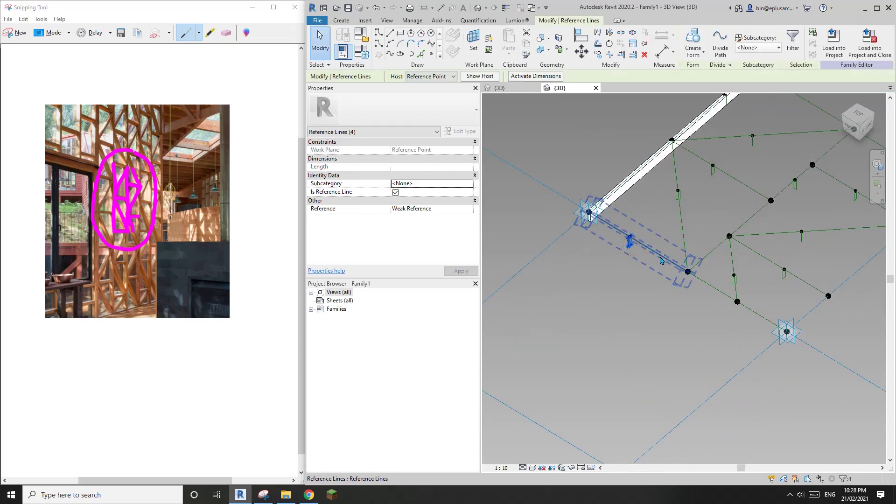
left_click(660, 258, "ctrl")
left_click(696, 38)
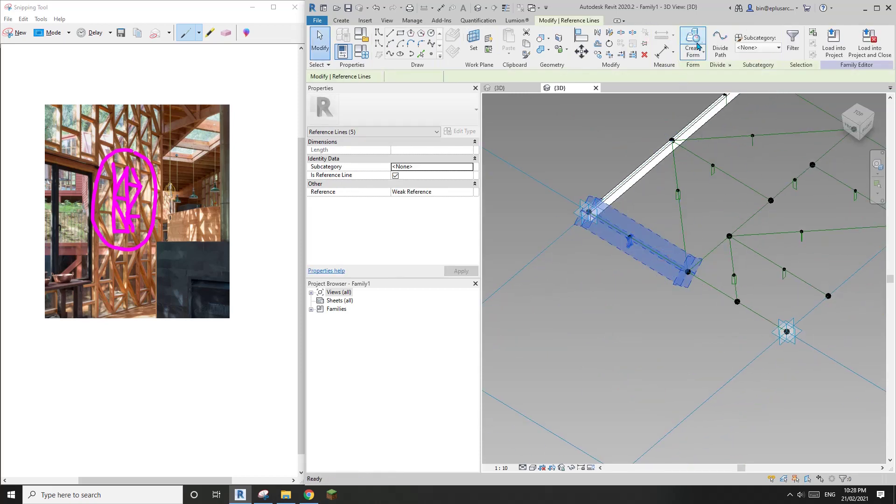
Create solid forms on the first fan's line to the near-edge node and on its middle line
middle_click_drag(697, 214, 659, 273)
left_click(638, 269)
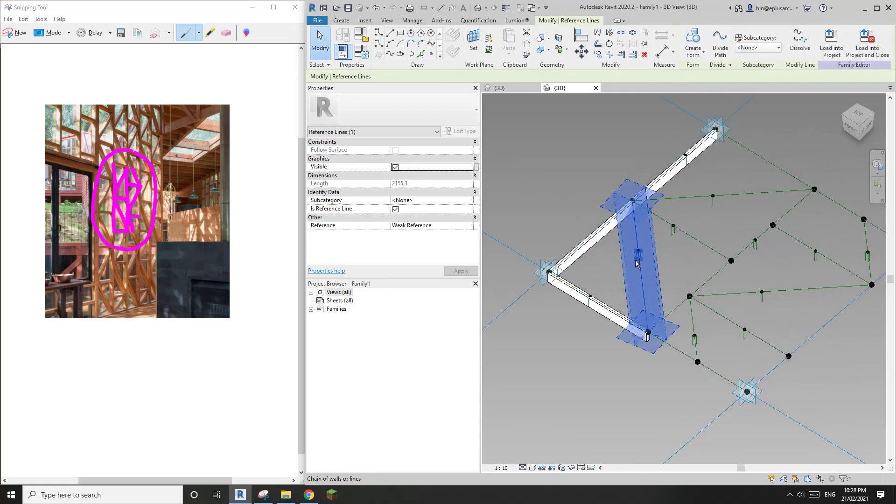
left_click(693, 44)
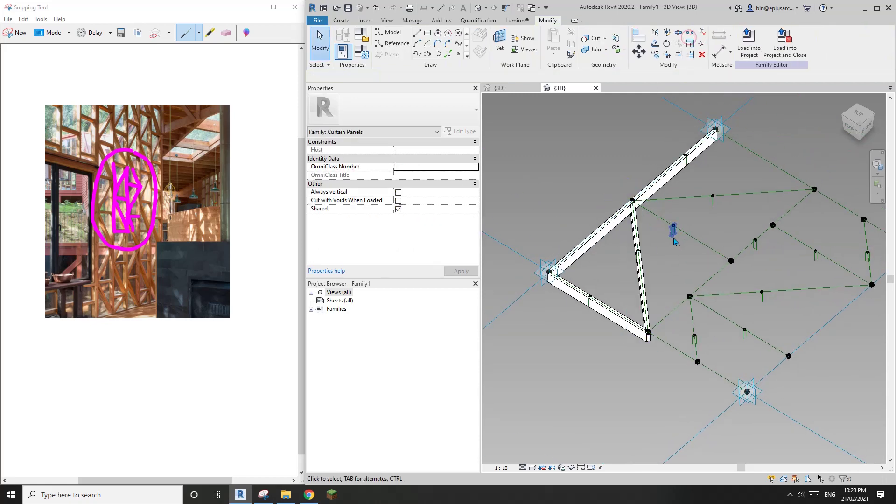
left_click(663, 222)
left_click(695, 42)
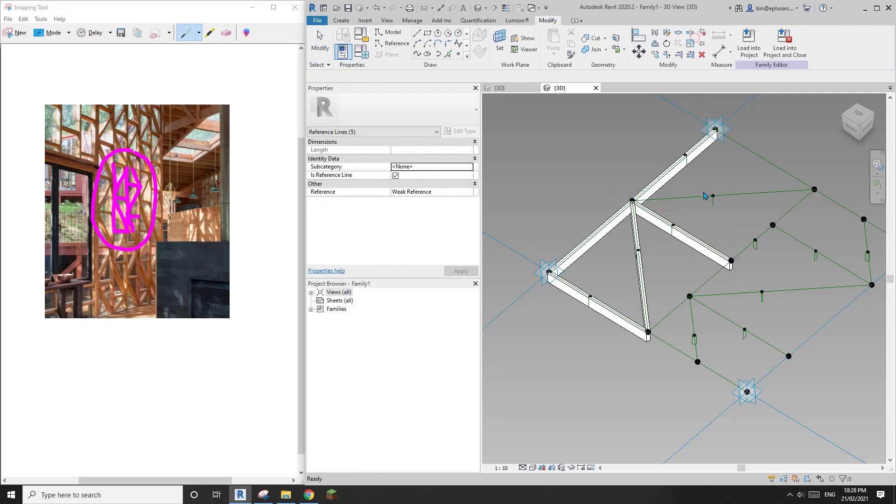
key("Tab")
left_click(713, 201)
left_click(731, 192, "ctrl")
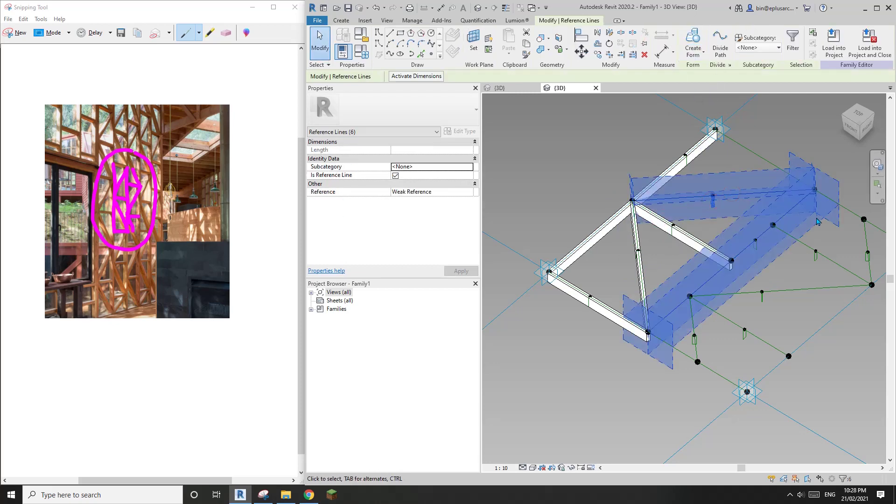
middle_click_drag(808, 223, 768, 251)
key("Escape")
Create a solid form from the profile and the first fan's remaining line, selecting only that line as the path
key("Tab")
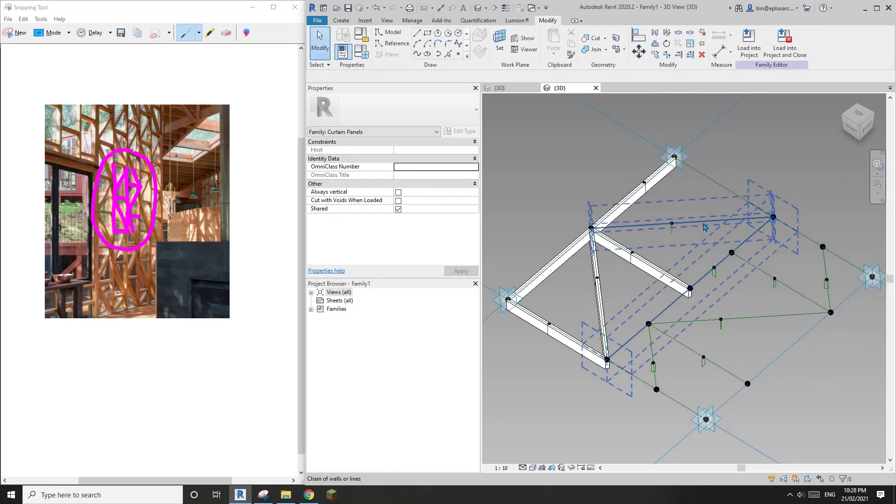
key("Tab")
left_click(704, 226)
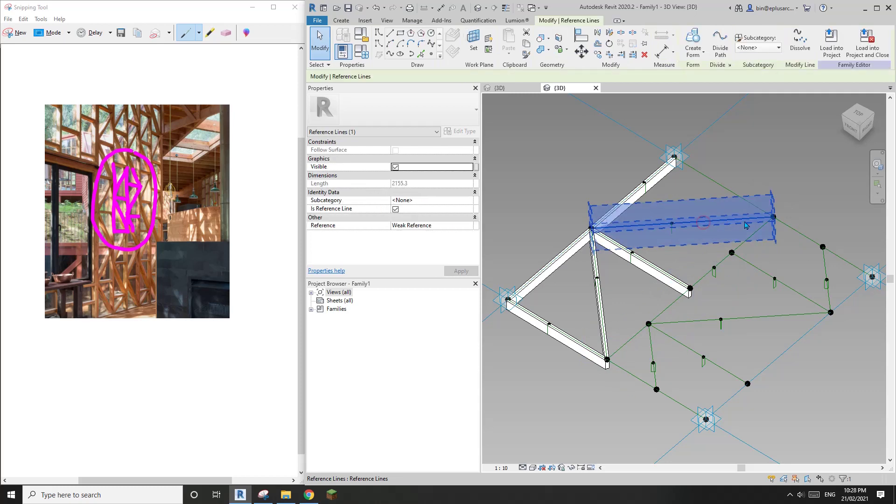
left_click(673, 237, "ctrl")
middle_click_drag(692, 229, 651, 233)
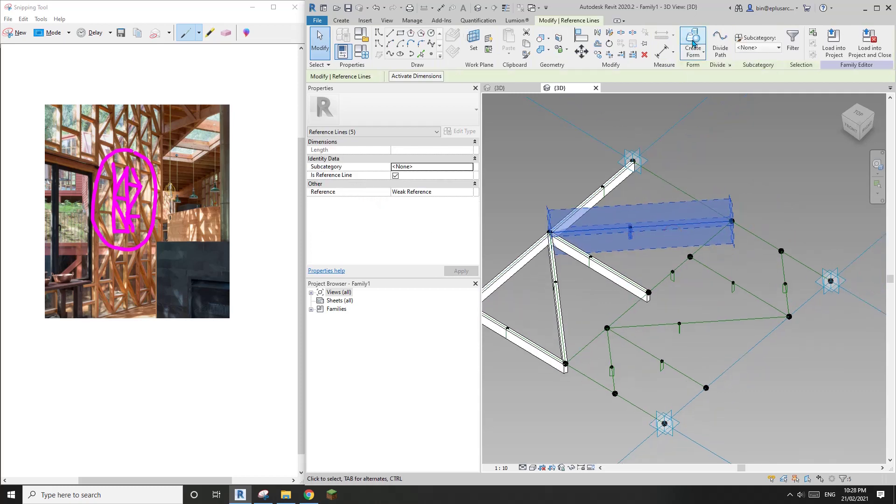
Create a solid form from the profile and the long reference line crossing the panel between the near-edge and far-edge nodes
middle_click_drag(729, 247, 768, 250, "shift")
key("Tab")
left_click(689, 218)
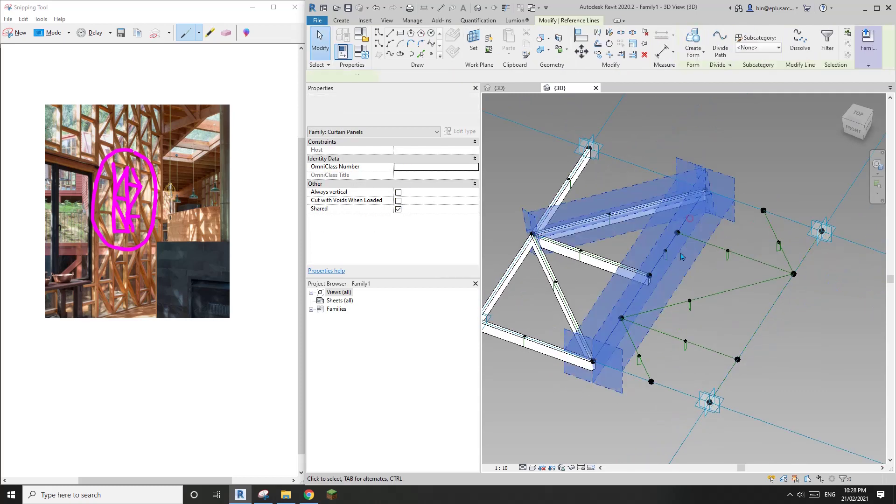
left_click(690, 226)
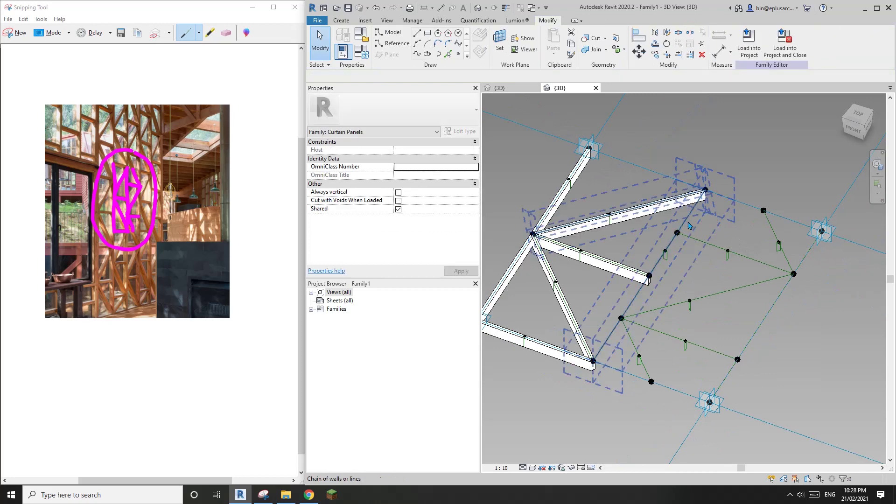
left_click(683, 259)
left_click(716, 314)
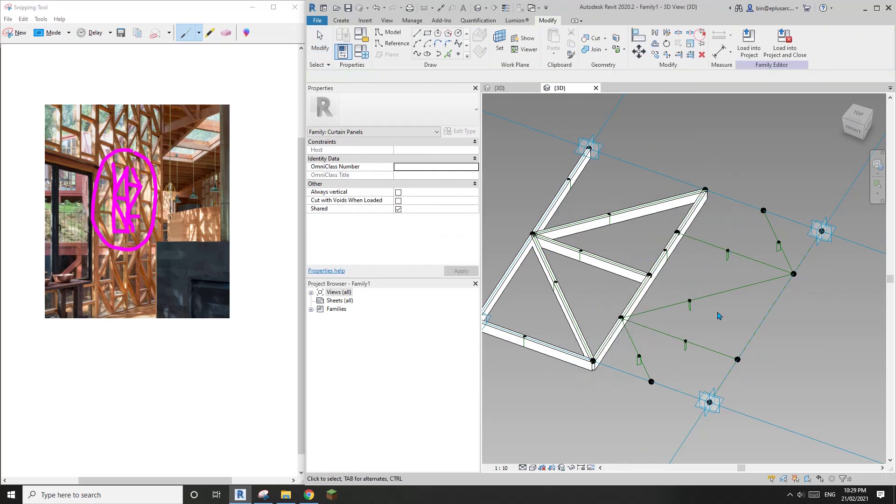
Create solid forms on the three reference lines of the second fan using their hosted profiles
scroll(711, 318, "up", 2)
left_click(677, 306)
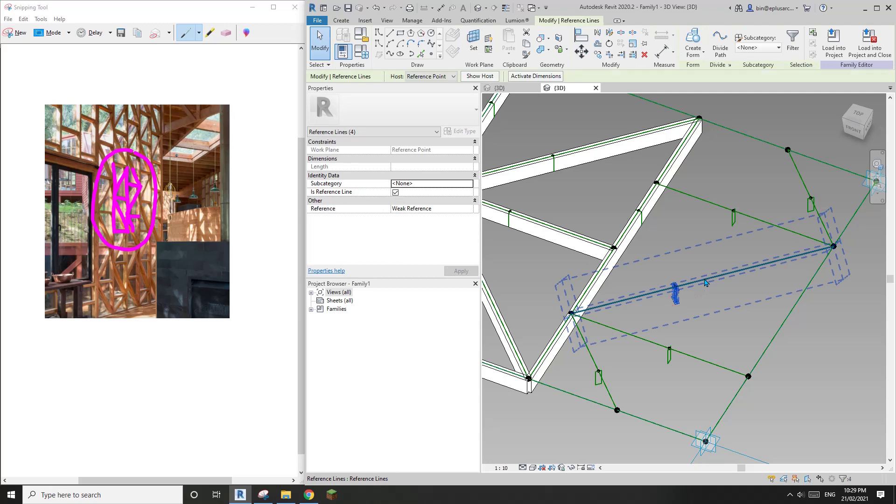
left_click(694, 40)
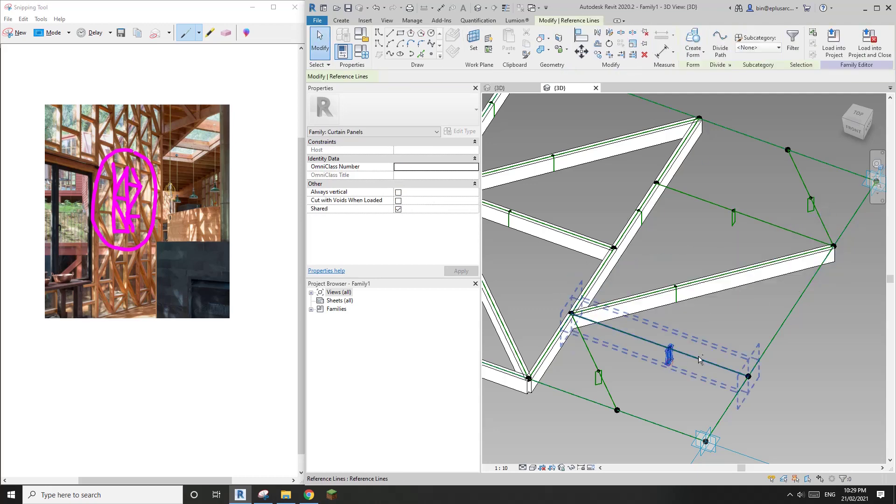
left_click(669, 356)
left_click(694, 40)
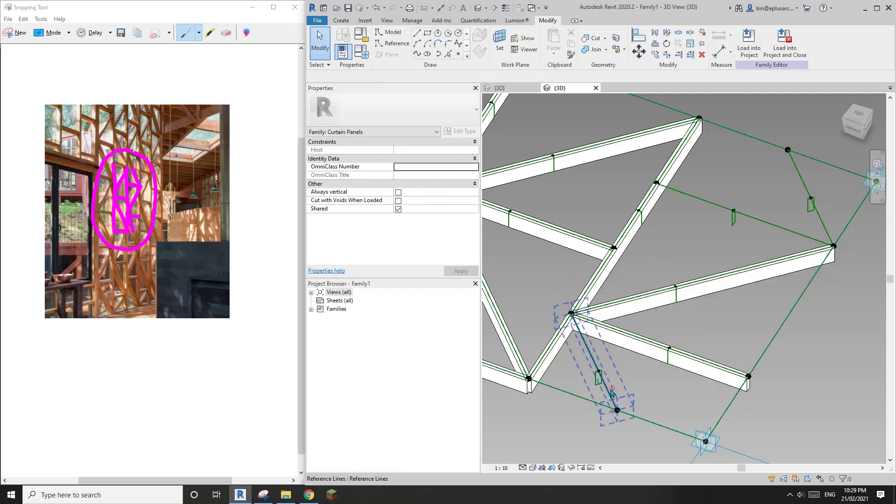
left_click(597, 387)
left_click(694, 39)
Create solid forms on the last two reference lines meeting at the second fan's far end node
scroll(555, 341, "down", 2)
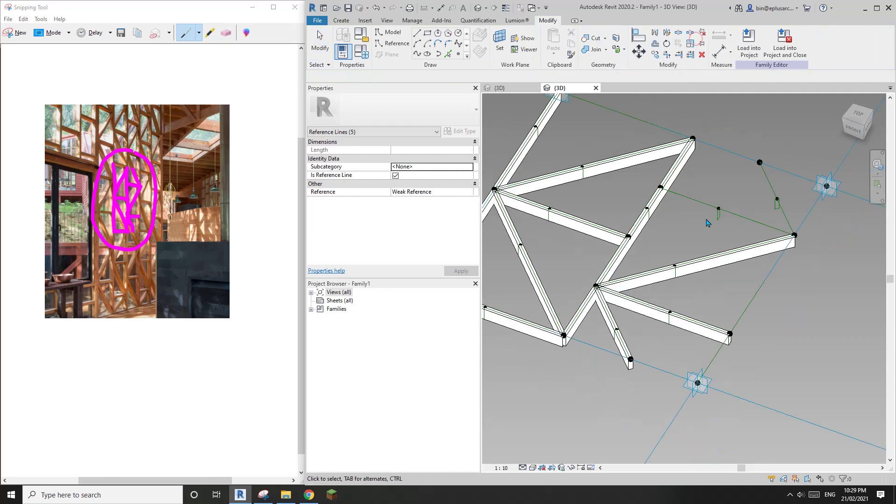
left_click(689, 255)
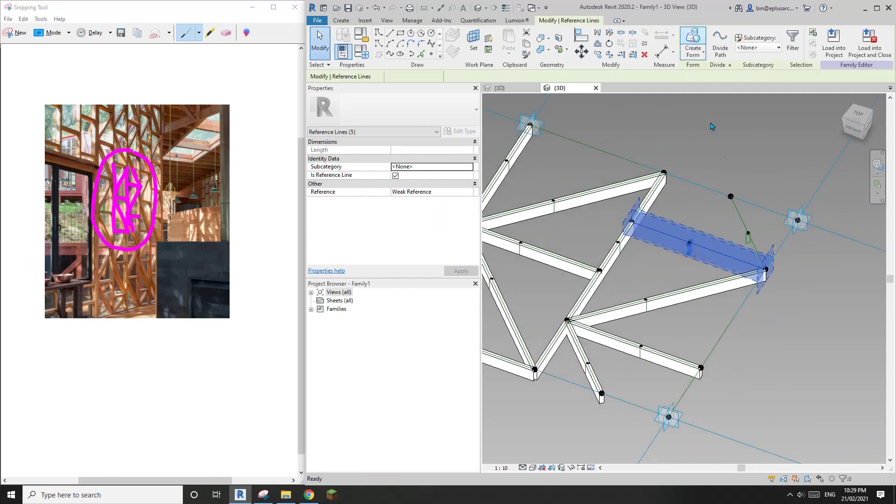
left_click(694, 40)
left_click(746, 240)
left_click(694, 40)
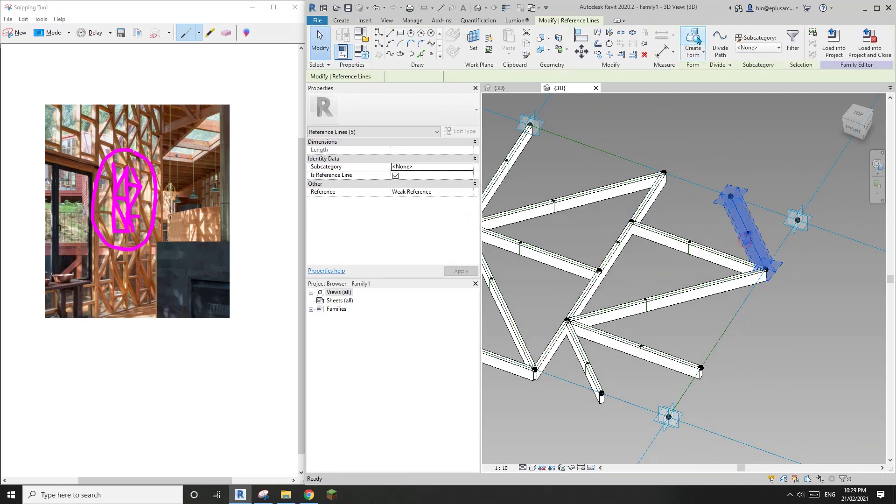
Join the geometry of the second fan's three members to one another and to the long crossing member at their shared node
scroll(747, 261, "down", 3)
middle_click_drag(747, 261, 715, 236, "shift")
scroll(693, 237, "up", 2)
scroll(664, 288, "up", 6)
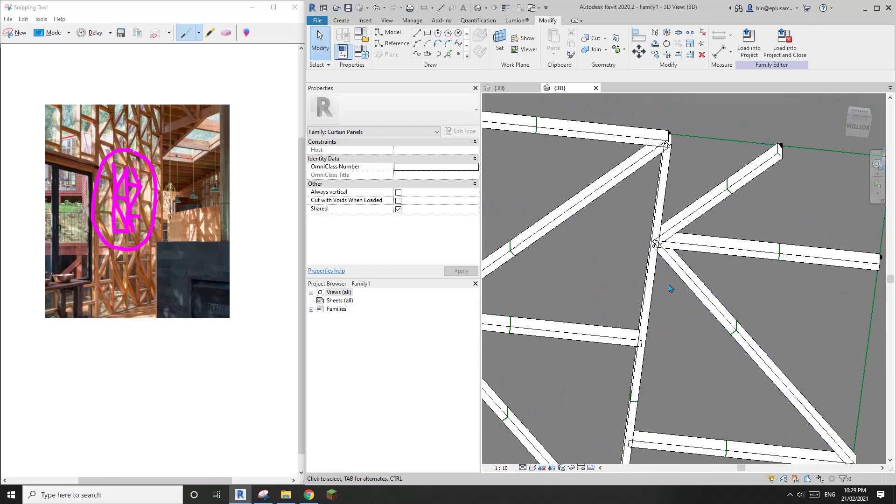
scroll(667, 216, "down", 3)
middle_click_drag(677, 239, 680, 280)
scroll(679, 279, "up", 1)
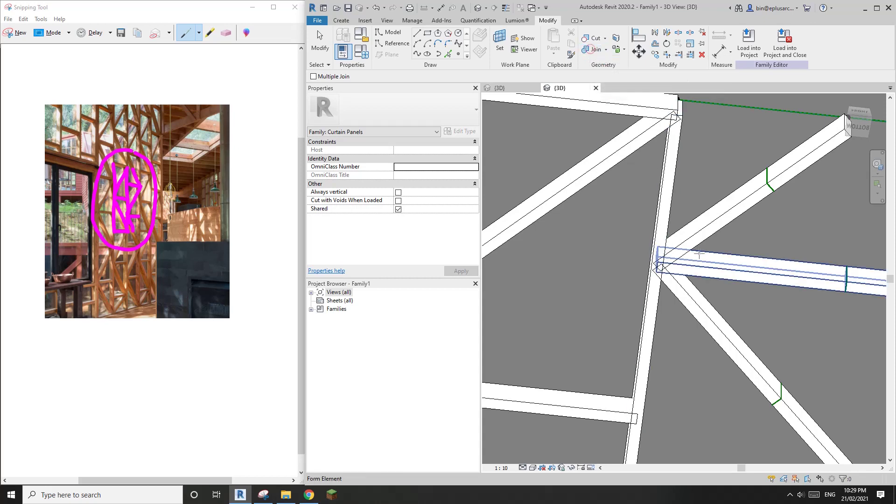
left_click(698, 233)
left_click(705, 267)
left_click(709, 269)
left_click(694, 301)
left_click(655, 290)
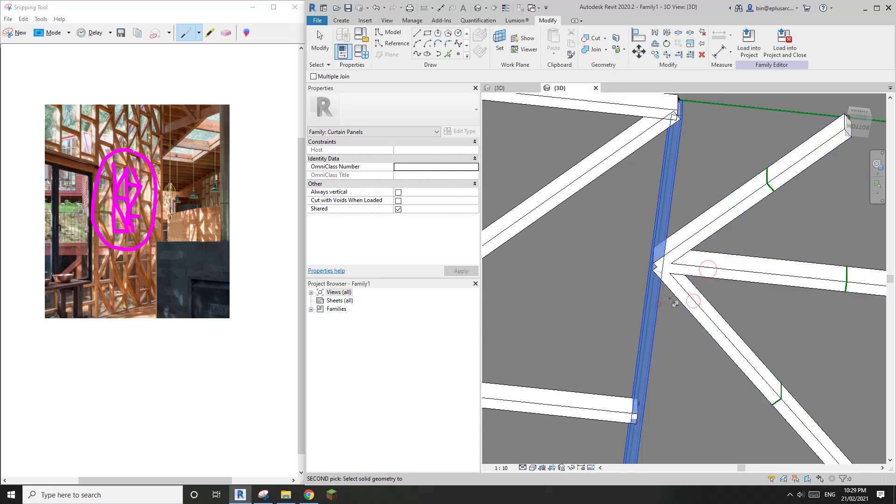
left_click(679, 294)
Join the long crossing member, the first fan's member and the near-edge member where they meet at the near-edge node
scroll(678, 298, "down", 2)
middle_click_drag(678, 297, 657, 232, "shift")
middle_click_drag(658, 160, 685, 242)
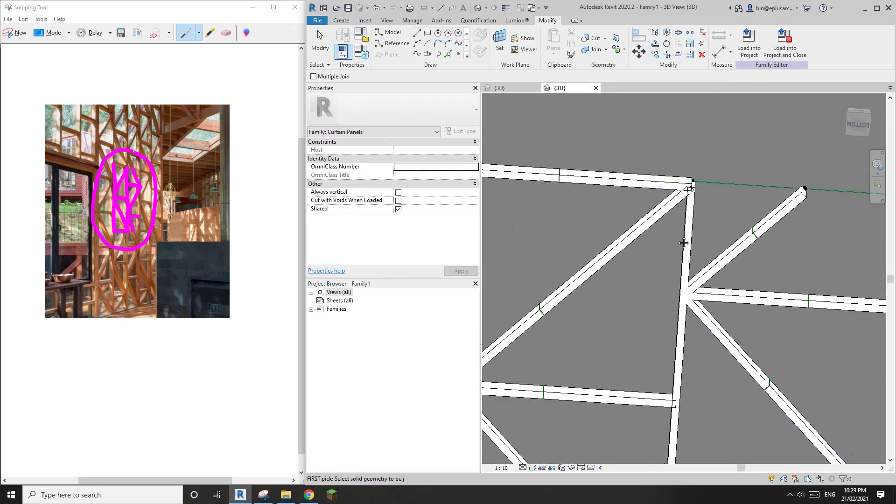
scroll(683, 217, "up", 3)
left_click(700, 207)
left_click(673, 188)
left_click(666, 156)
left_click(675, 186)
Join the near-edge member to the full-length edge member at the placement point 1 corner
scroll(686, 194, "down", 5)
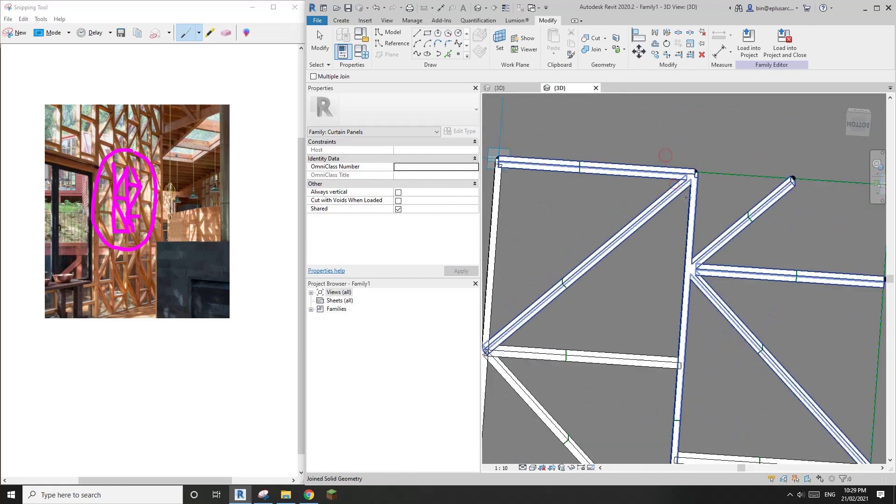
middle_click_drag(581, 192, 648, 186)
scroll(649, 186, "up", 3)
left_click(589, 145)
left_click(558, 163)
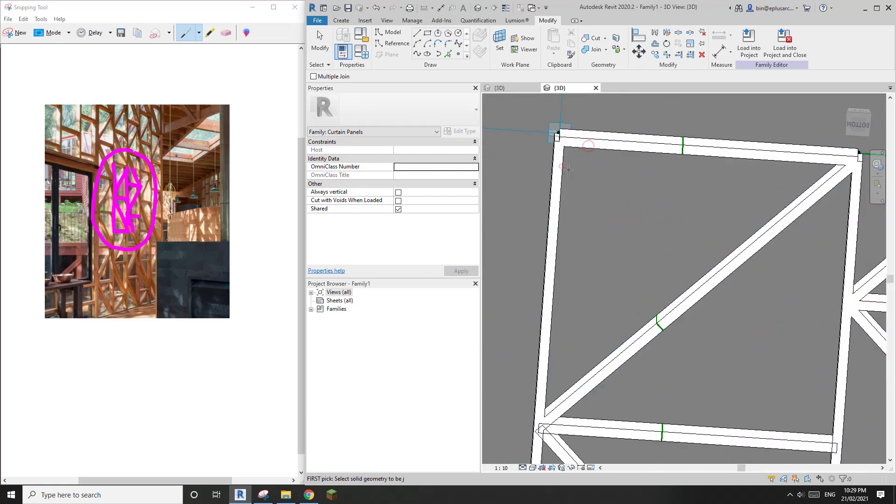
Join the diagonal and crossing members where they meet at the node partway along the full-length edge member
scroll(613, 350, "down", 2)
middle_click_drag(613, 355, 616, 212)
scroll(566, 261, "up", 3)
left_click(582, 279)
left_click(576, 249)
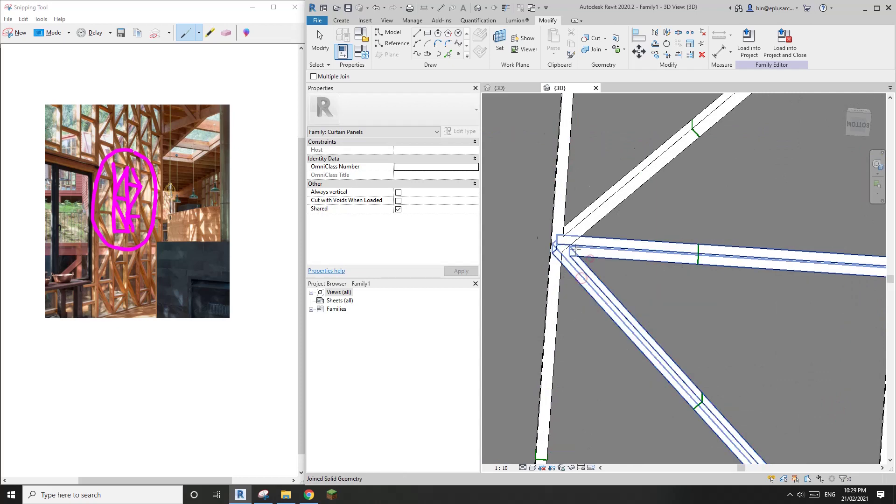
scroll(576, 252, "up", 3)
left_click(582, 226)
left_click(599, 253)
scroll(574, 286, "down", 1)
scroll(573, 291, "down", 4)
Join the long diagonal, the crossing member and the short diagonal where they meet at the second fan's far end node
middle_click_drag(581, 368, 584, 230)
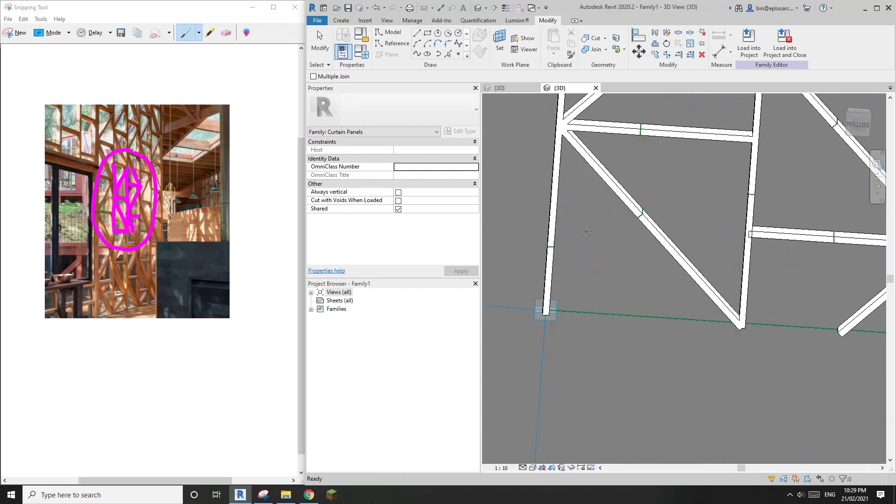
scroll(573, 307, "up", 1)
scroll(581, 291, "down", 3)
scroll(651, 256, "up", 2)
middle_click_drag(728, 241, 539, 290)
scroll(651, 255, "up", 2)
left_click(624, 261)
left_click(613, 244)
scroll(613, 244, "down", 1)
scroll(788, 331, "up", 3)
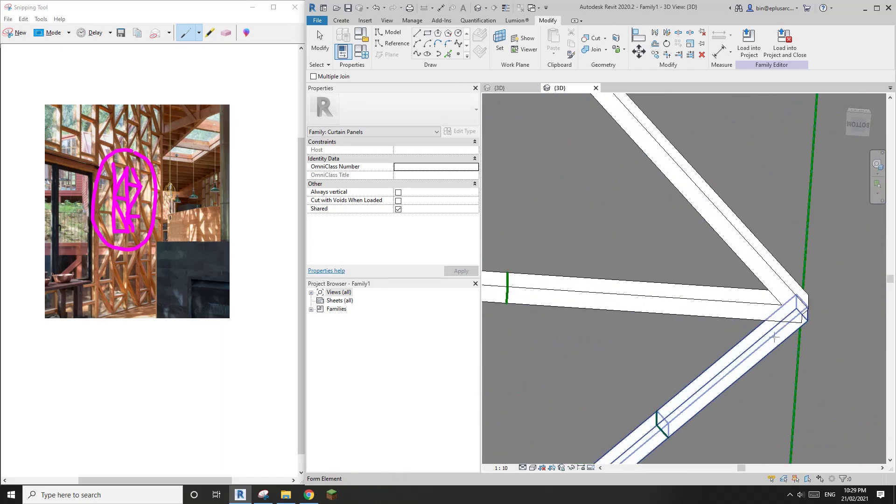
left_click(786, 331)
left_click(766, 310)
middle_click_drag(751, 295, 749, 341)
scroll(750, 341, "down", 3)
scroll(751, 341, "down", 3)
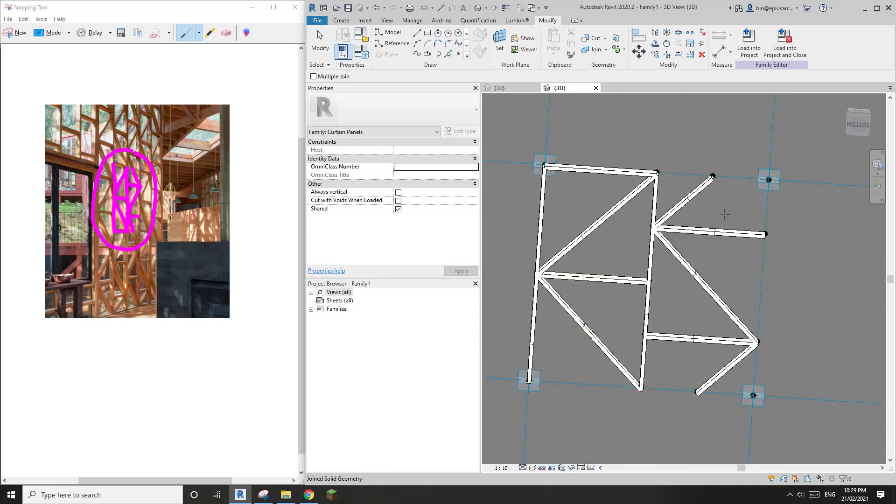
Load the finished curtain panel family into the project
scroll(710, 239, "up", 2)
middle_click_drag(714, 233, 680, 318, "shift")
scroll(648, 322, "up", 3)
scroll(676, 282, "down", 2)
middle_click_drag(624, 211, 641, 192, "shift")
left_click(749, 44)
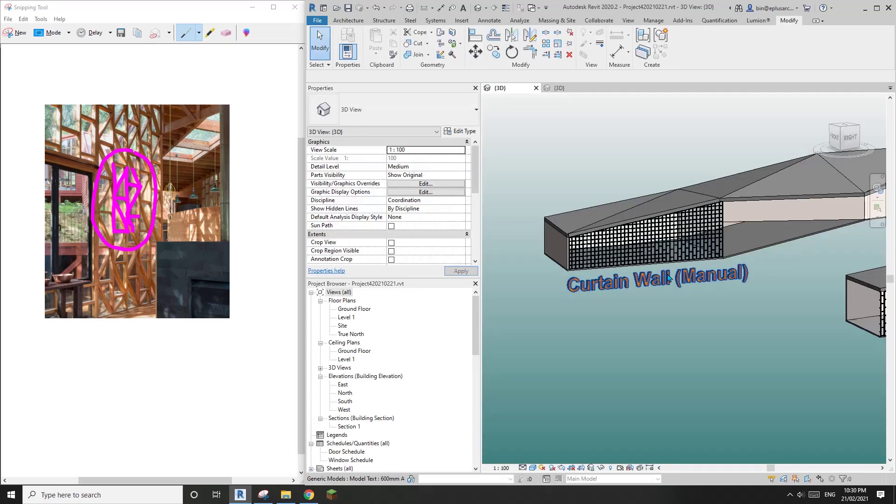
Delete the Generic 200mm wall segment adjoining the patterned screen of the Pattern Based (Auto) building
scroll(693, 301, "down", 2)
middle_click_drag(830, 300, 695, 306)
scroll(703, 301, "up", 2)
scroll(703, 300, "up", 2)
scroll(765, 273, "down", 2)
middle_click_drag(776, 298, 733, 312)
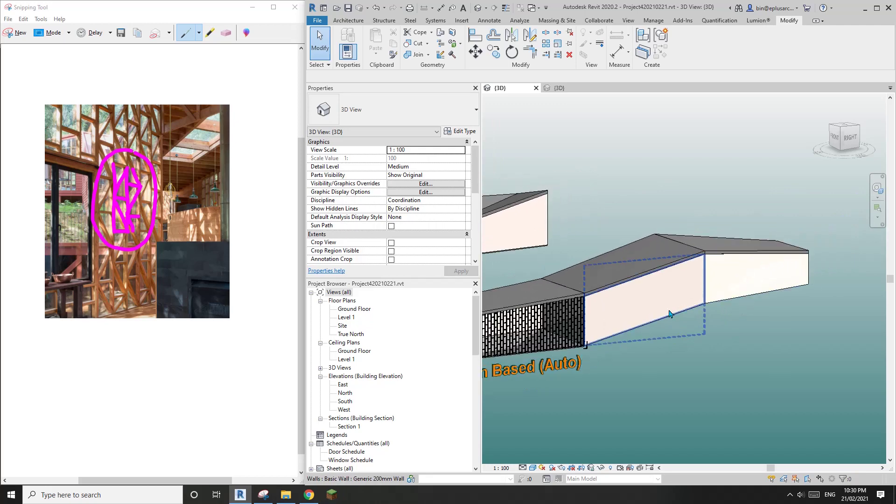
left_click(670, 312)
middle_click_drag(676, 312, 682, 338)
scroll(729, 284, "up", 3)
key("Delete")
scroll(709, 299, "down", 3)
Edit the exposed mass in place and divide its planar surface beside the existing patterned screen into a UV grid
left_click(675, 320)
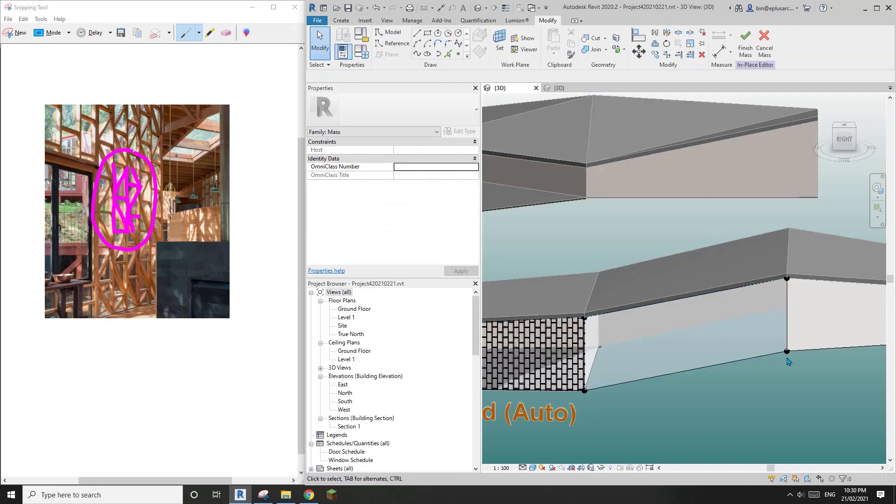
left_click(717, 349)
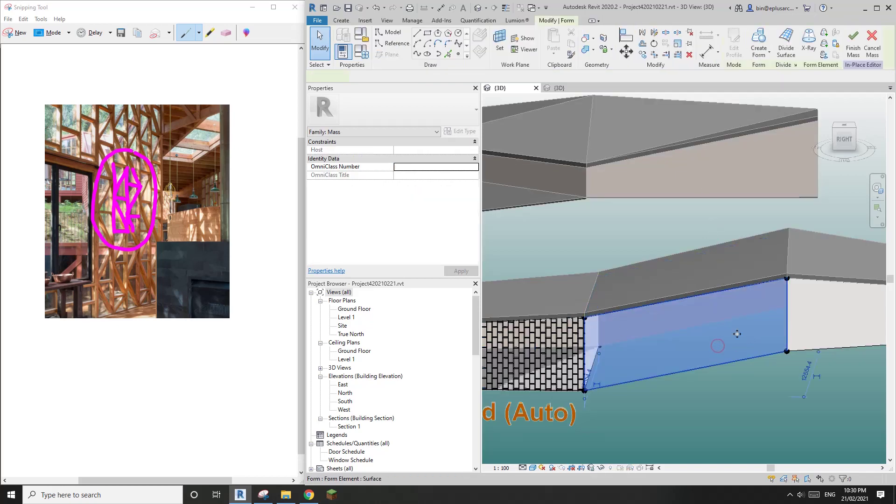
left_click(680, 353)
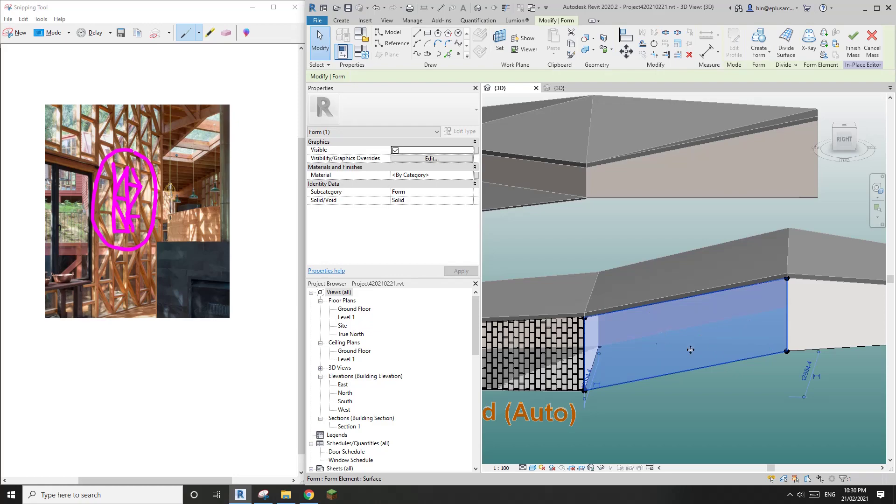
mouse_move(687, 347)
middle_mouse_down("shift")
mouse_move(701, 316)
mouse_move(698, 324)
mouse_move(636, 238)
mouse_move(590, 306)
mouse_move(692, 308)
mouse_move(656, 275)
mouse_move(671, 339)
middle_mouse_up("shift")
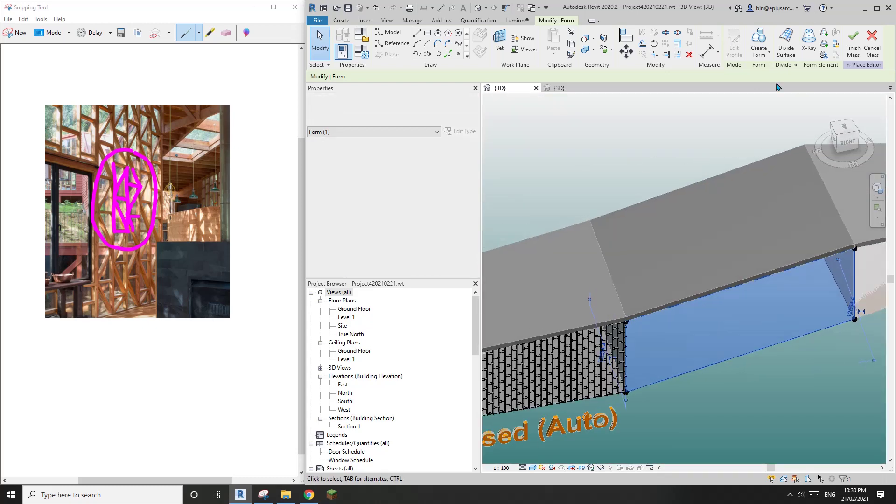
left_click(781, 39)
middle_click_drag(770, 181, 577, 150, "shift")
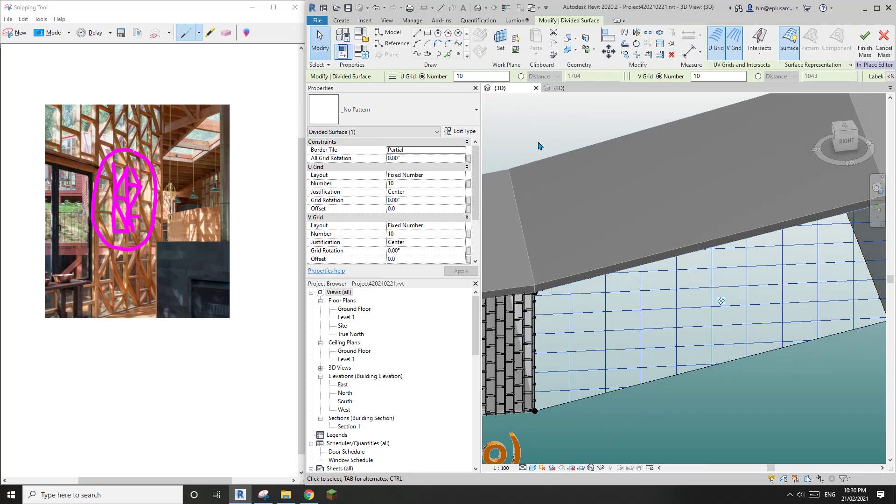
Apply the Family1 component under the Rectangle pattern to the divided surface
left_click(355, 115)
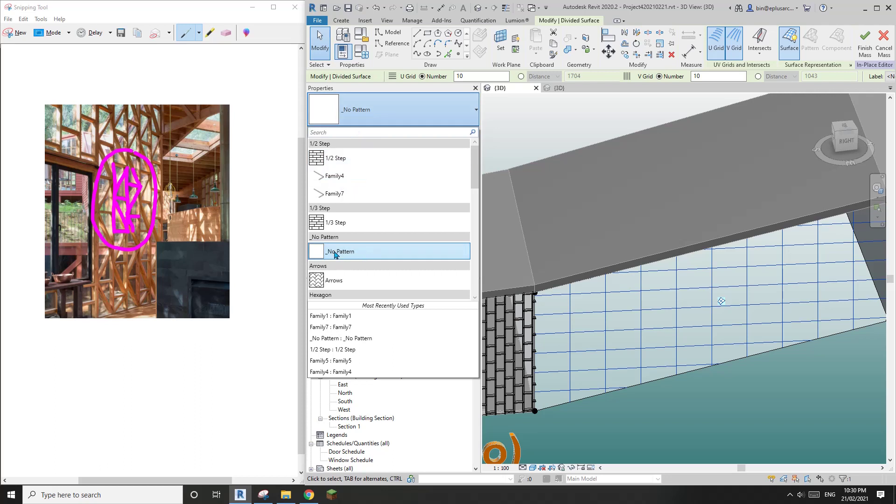
scroll(389, 248, "down", 6)
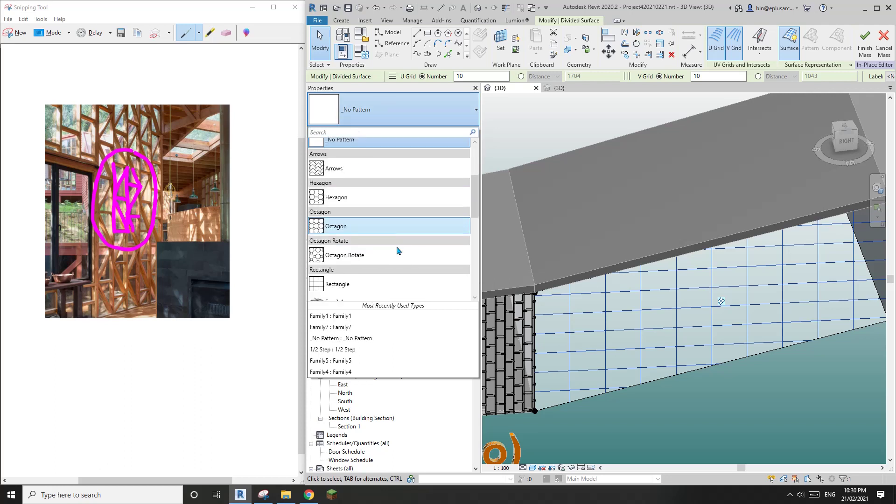
scroll(360, 246, "down", 2)
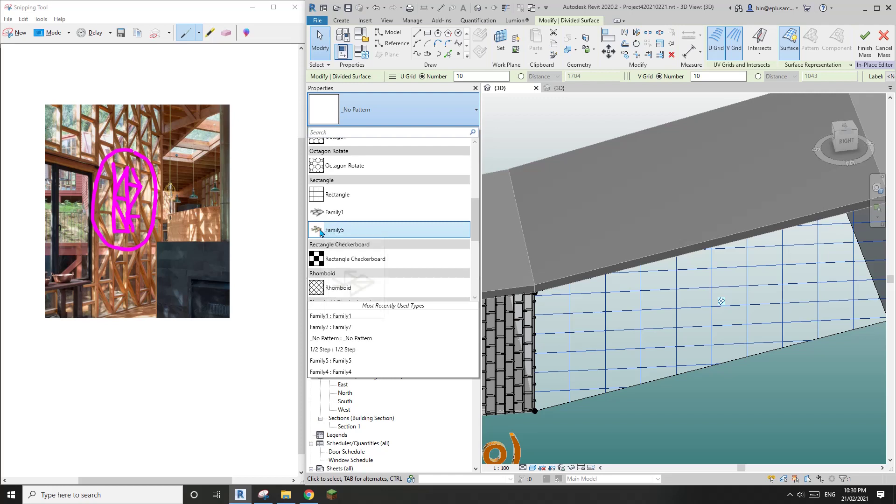
mouse_move(317, 233)
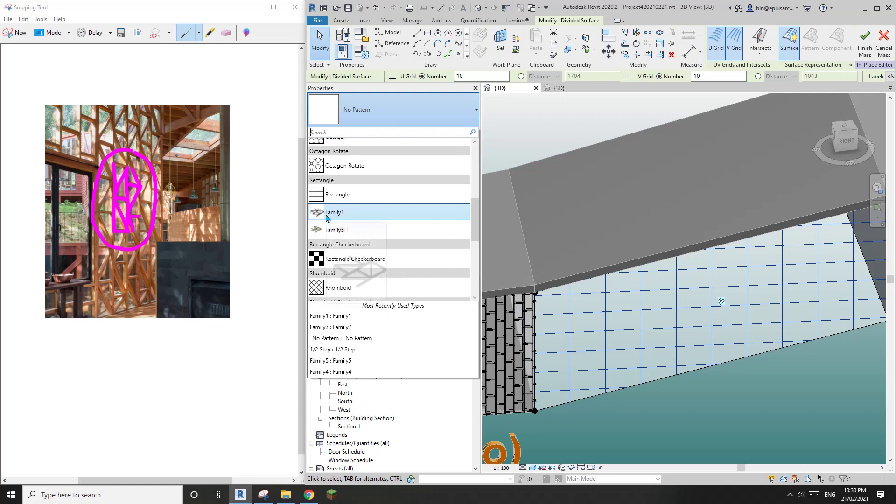
left_click(365, 215)
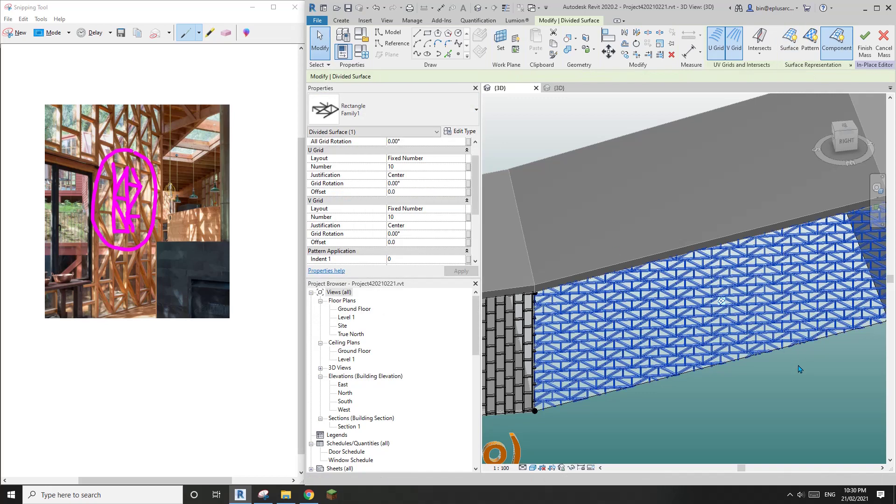
middle_click_drag(779, 371, 733, 334, "shift")
middle_click_drag(535, 254, 382, 177, "shift")
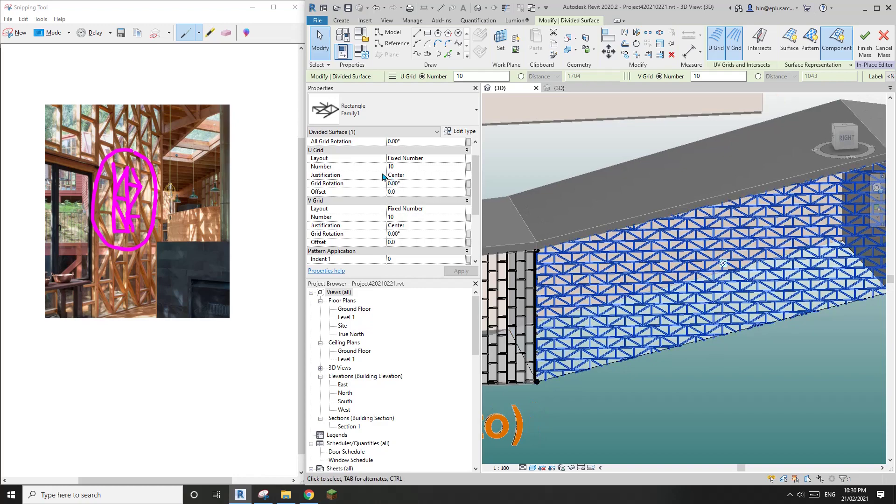
Set the divided surface's All Grid Rotation to 90°
left_click(422, 143)
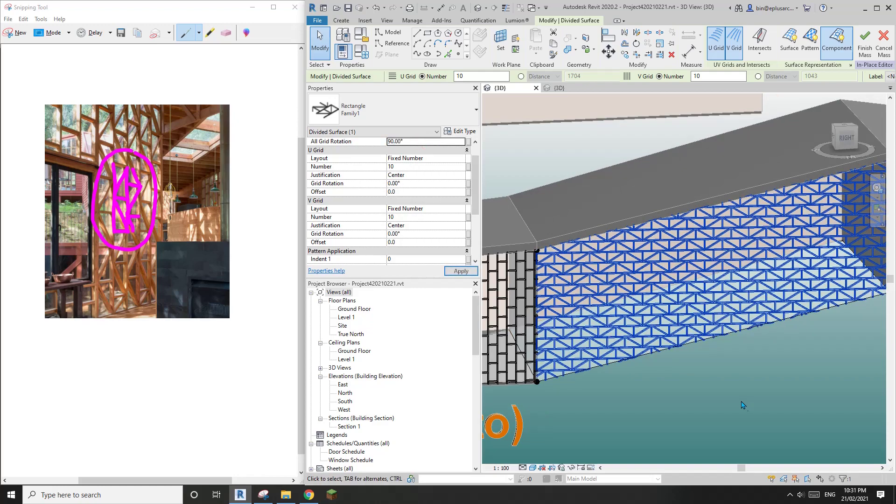
middle_click_drag(714, 367, 649, 367)
middle_click_drag(648, 367, 723, 312)
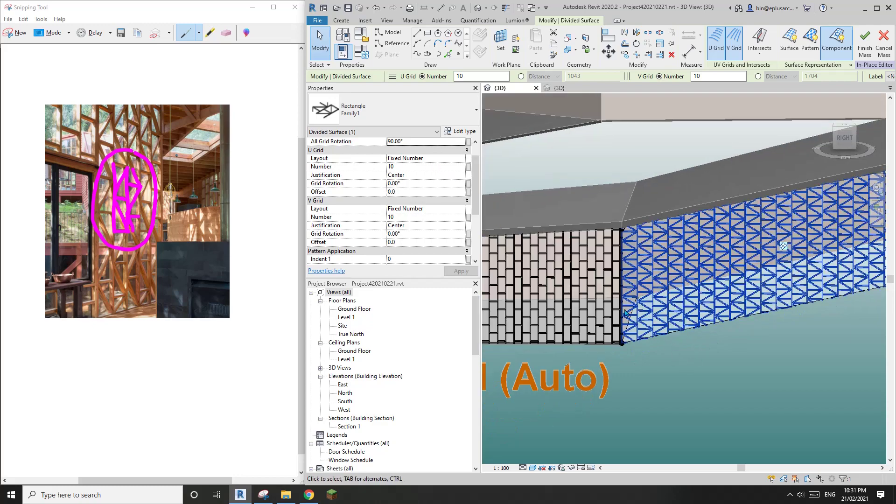
middle_click_drag(626, 314, 616, 320)
scroll(640, 311, "up", 5)
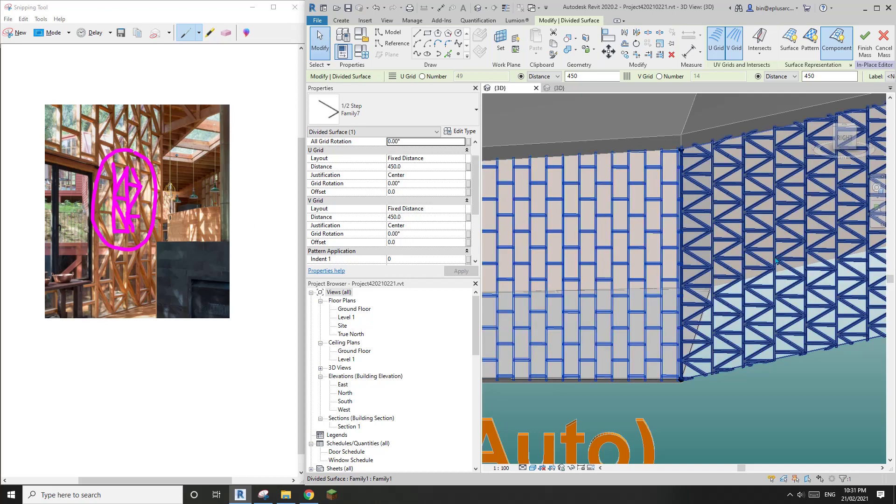
Set the Family1 surface's U and V grid layouts to Fixed Distance with a distance of 900 each
left_click(764, 242)
middle_click_drag(763, 242, 617, 283)
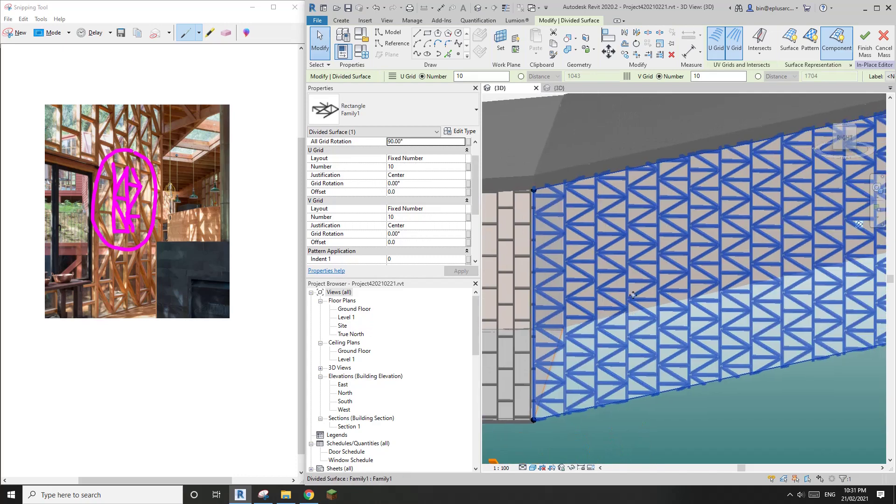
left_click(461, 159)
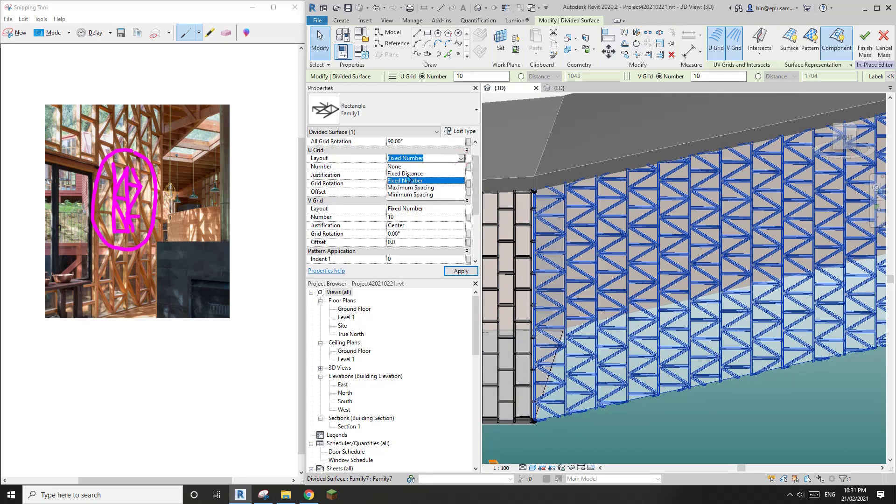
left_click(406, 173)
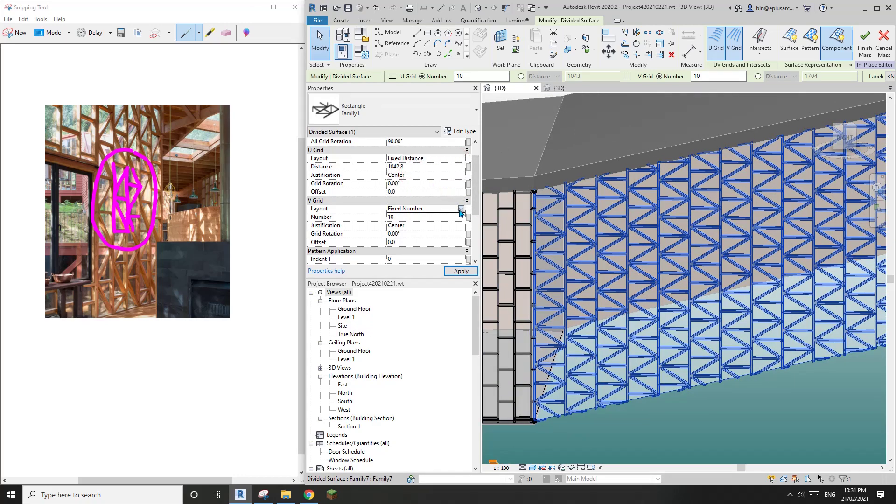
left_click(460, 209)
left_click(413, 225)
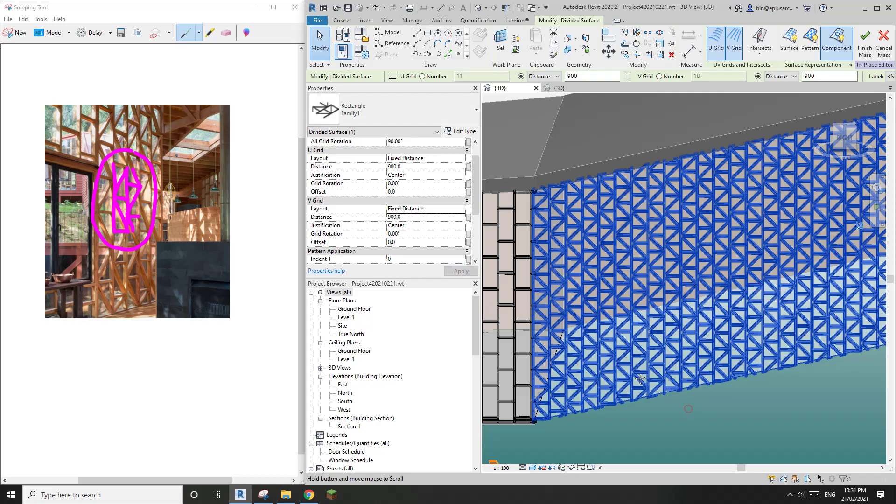
scroll(630, 340, "up", 5)
key("Escape")
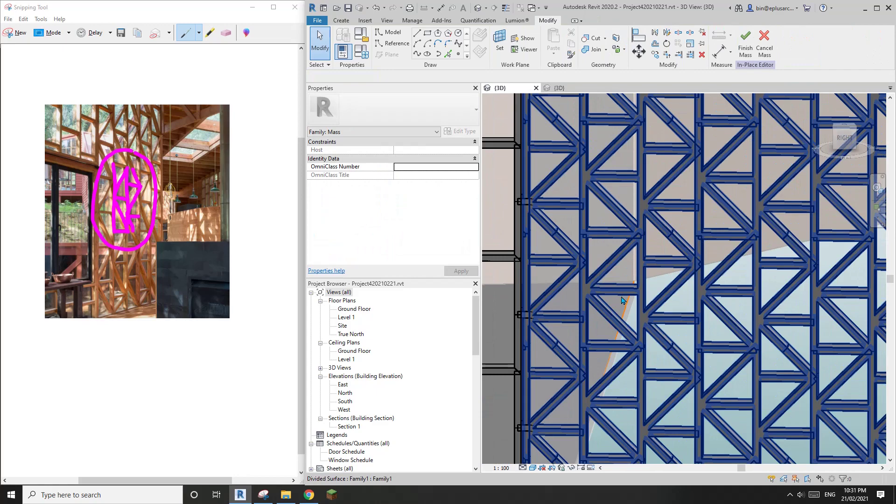
Examine the lattice pattern on the mass surface up close and from several angles, including its cut lower edge
scroll(641, 315, "down", 3)
middle_click_drag(630, 326, 650, 341, "shift")
middle_click_drag(669, 297, 617, 272)
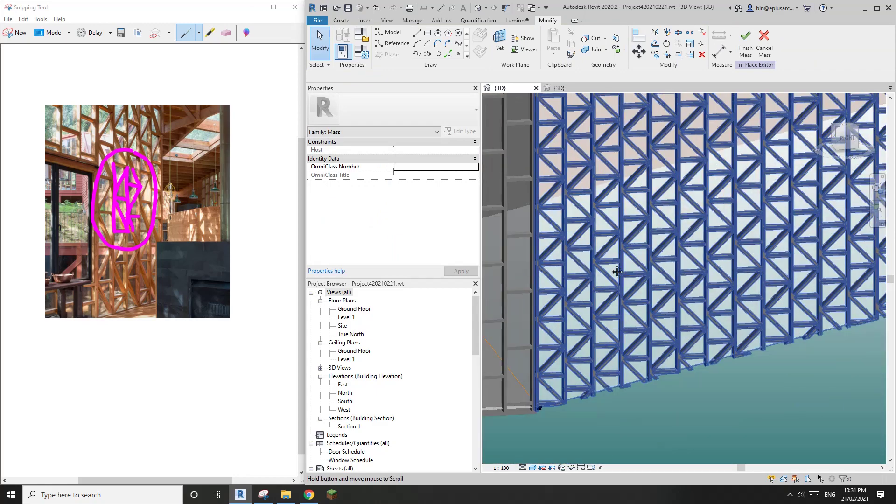
scroll(623, 284, "up", 2)
scroll(627, 291, "up", 3)
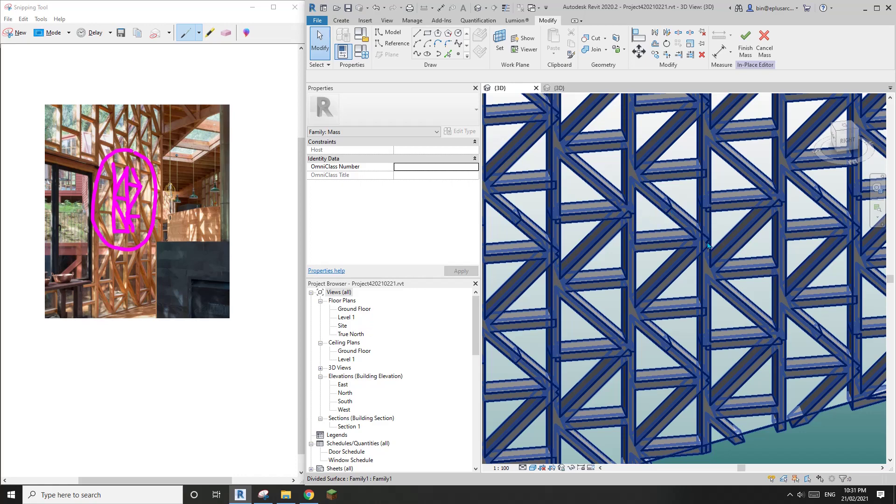
scroll(661, 327, "down", 4)
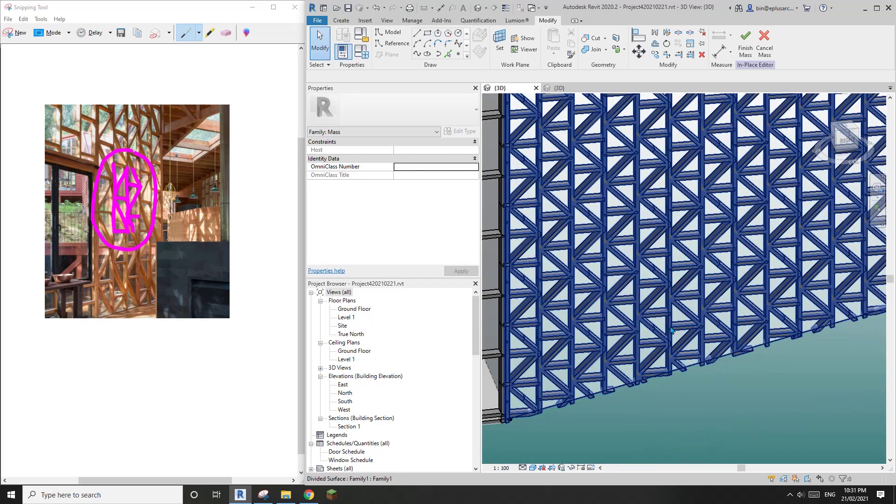
middle_click_drag(683, 345, 746, 396, "shift")
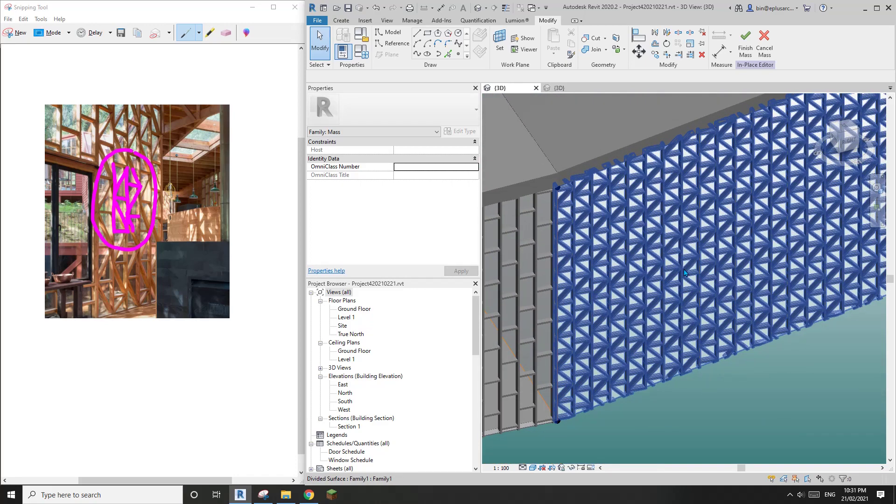
left_click(690, 293)
scroll(689, 295, "down", 3)
left_click(682, 345)
scroll(682, 347, "up", 2)
middle_click_drag(698, 350, 720, 383, "shift")
scroll(705, 347, "up", 2)
scroll(718, 385, "down", 2)
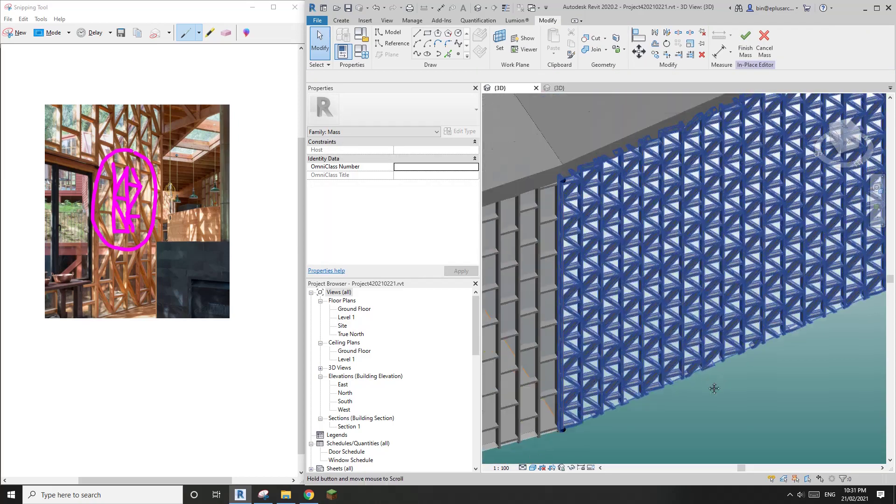
Turn off Show Edges in the 3D view's Graphic Display Options, keeping the Shaded style, and check the lattice members
left_click(533, 469)
left_click(565, 398)
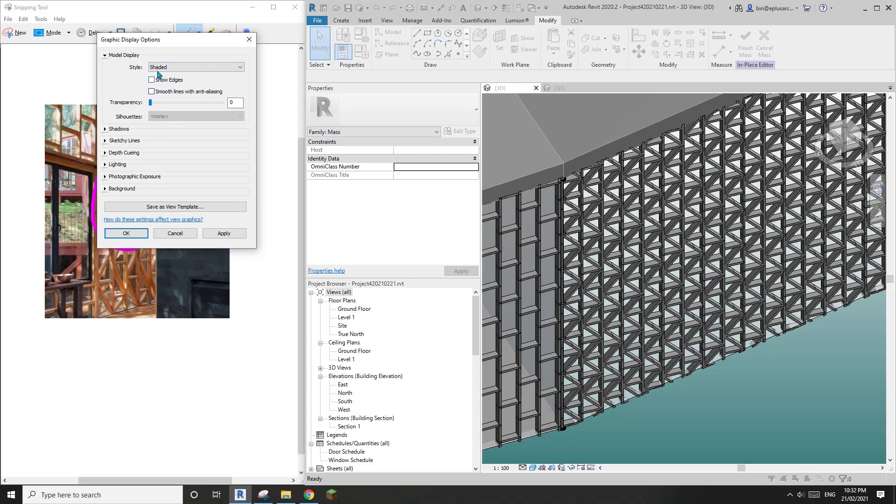
left_click(136, 237)
scroll(716, 411, "up", 2)
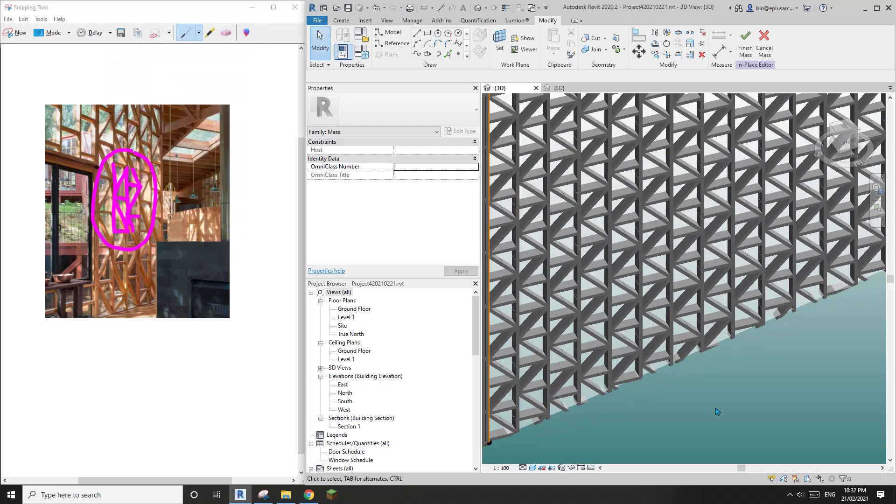
middle_click_drag(715, 412, 717, 383, "shift")
scroll(643, 242, "up", 5)
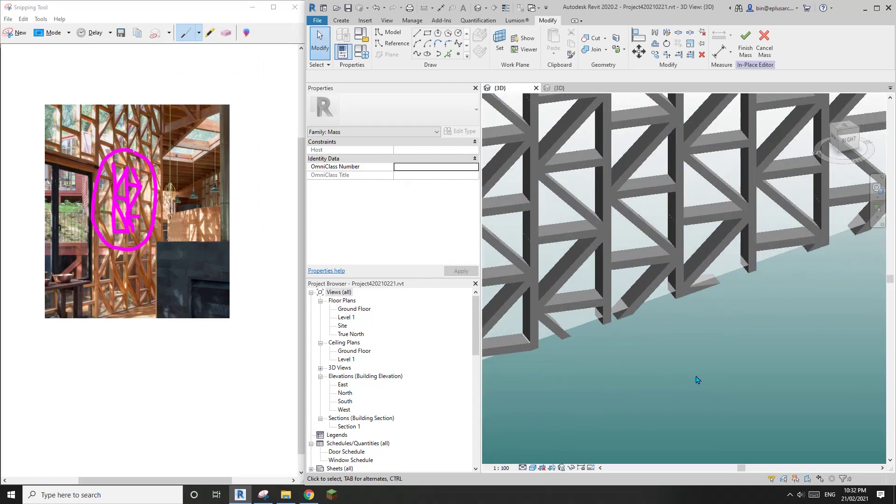
scroll(644, 252, "up", 3)
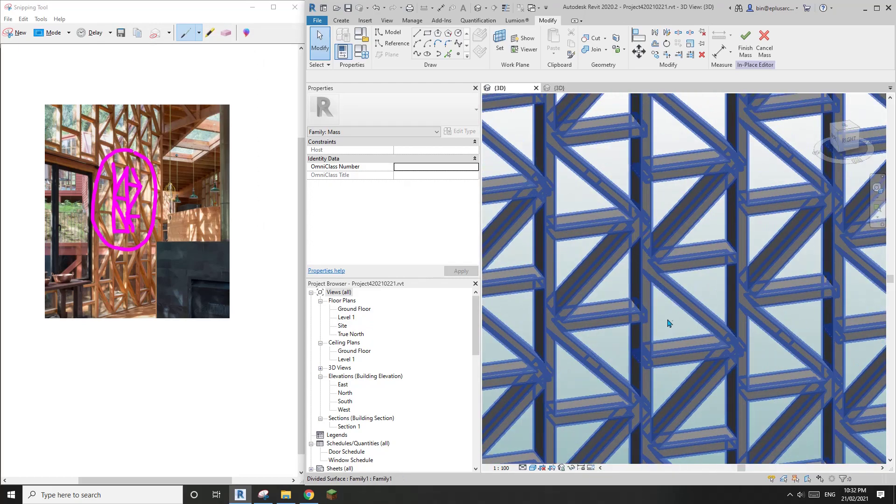
scroll(695, 399, "down", 5)
scroll(724, 424, "up", 2)
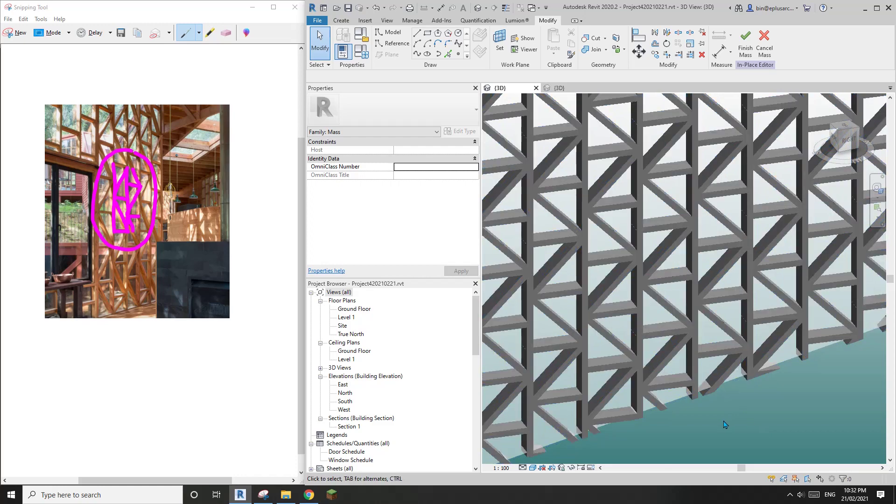
Examine the timber lattice face-on, then compare it with the neighbouring patterned surface and the overall mass from several angles
scroll(695, 397, "down", 6)
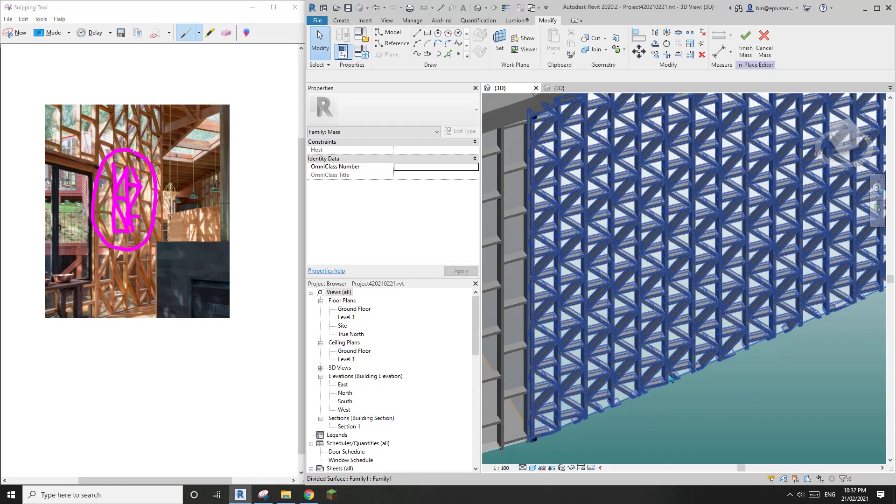
mouse_move(654, 356)
middle_mouse_down("shift")
mouse_move(662, 352)
mouse_move(656, 357)
middle_mouse_up("shift")
scroll(657, 356, "up", 5)
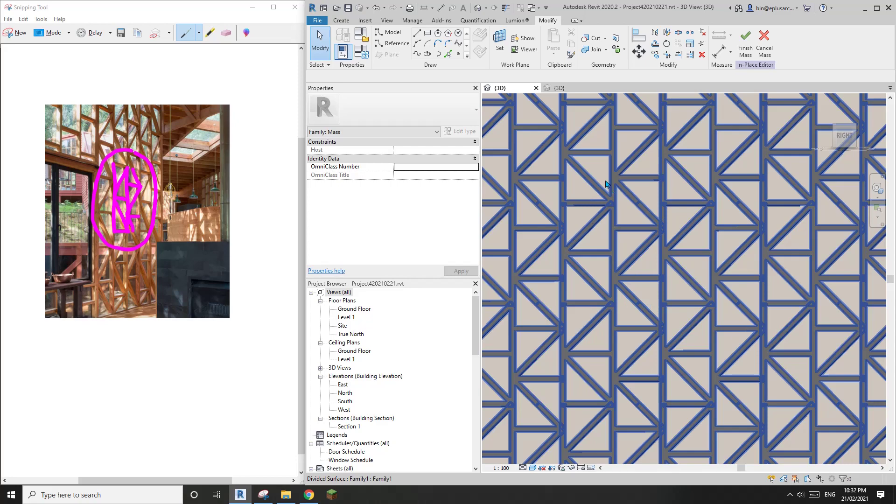
scroll(605, 281, "down", 6)
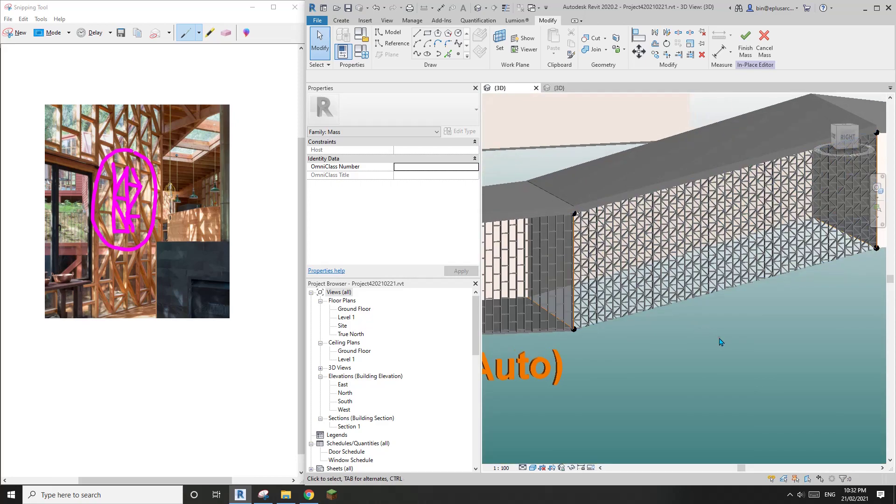
middle_click_drag(721, 342, 724, 375, "shift")
scroll(644, 324, "down", 3)
scroll(730, 354, "down", 1)
left_click_drag(477, 369, 473, 420)
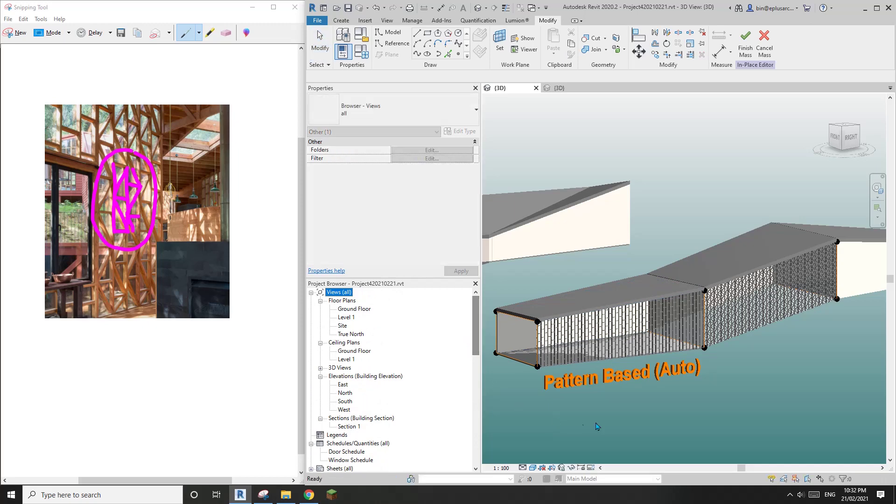
middle_click_drag(728, 373, 764, 375, "shift")
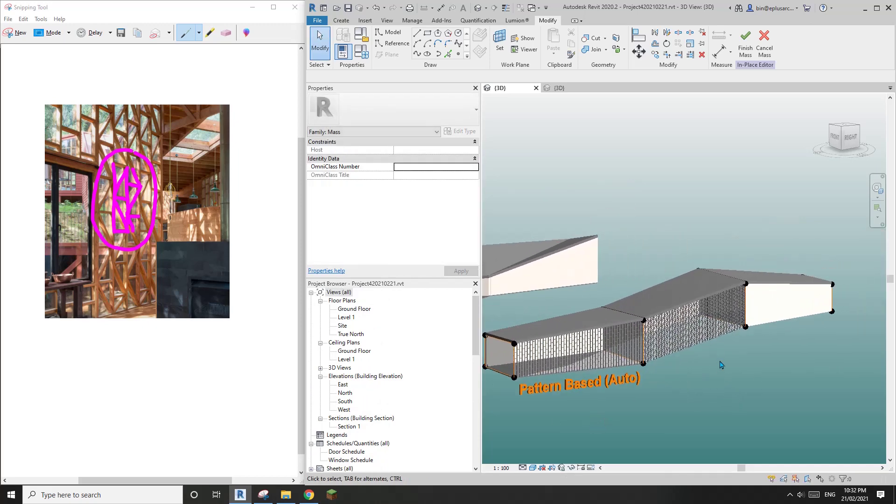
scroll(747, 385, "up", 5)
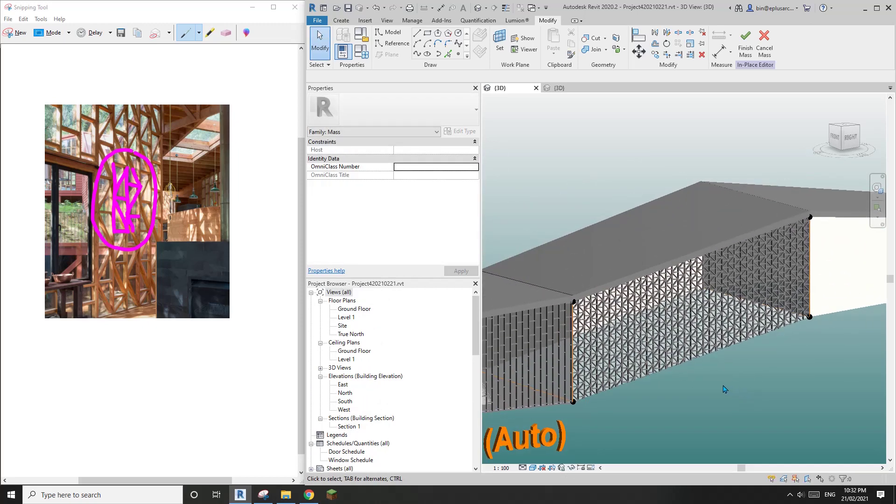